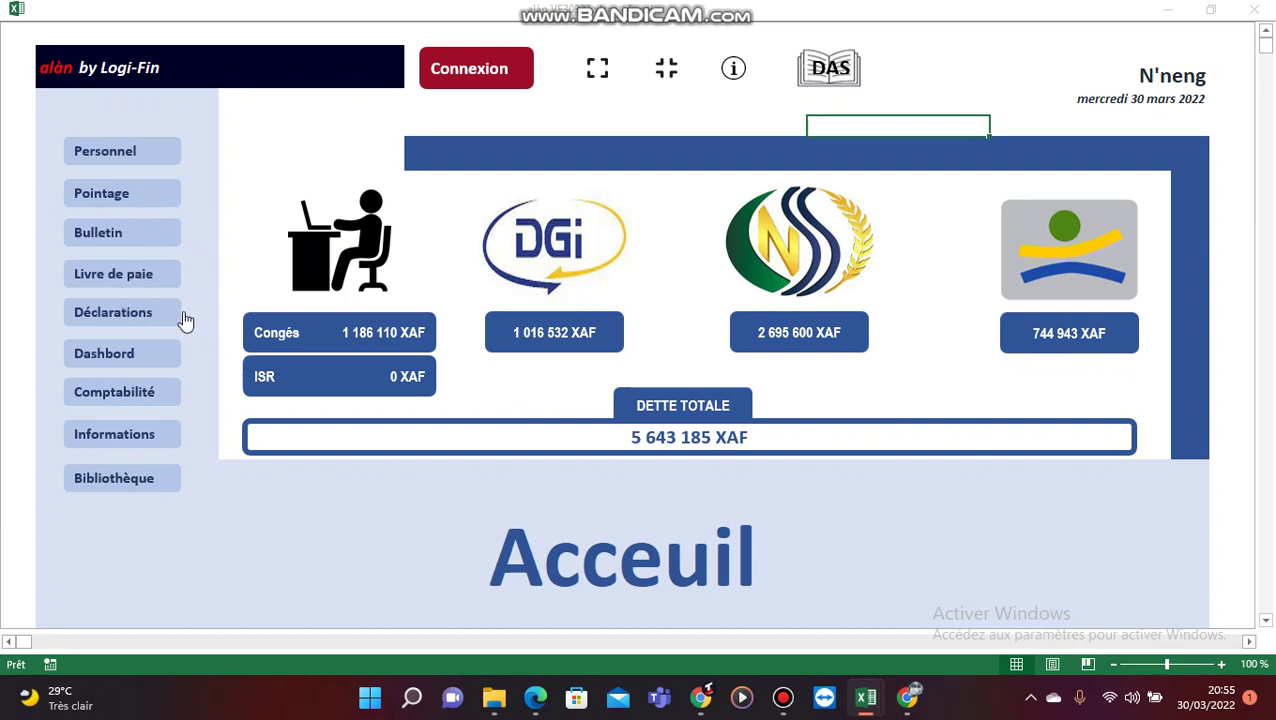
# Step: Dismiss the access warning that appears when opening the payslip sheet
pyautogui.click(118, 233)
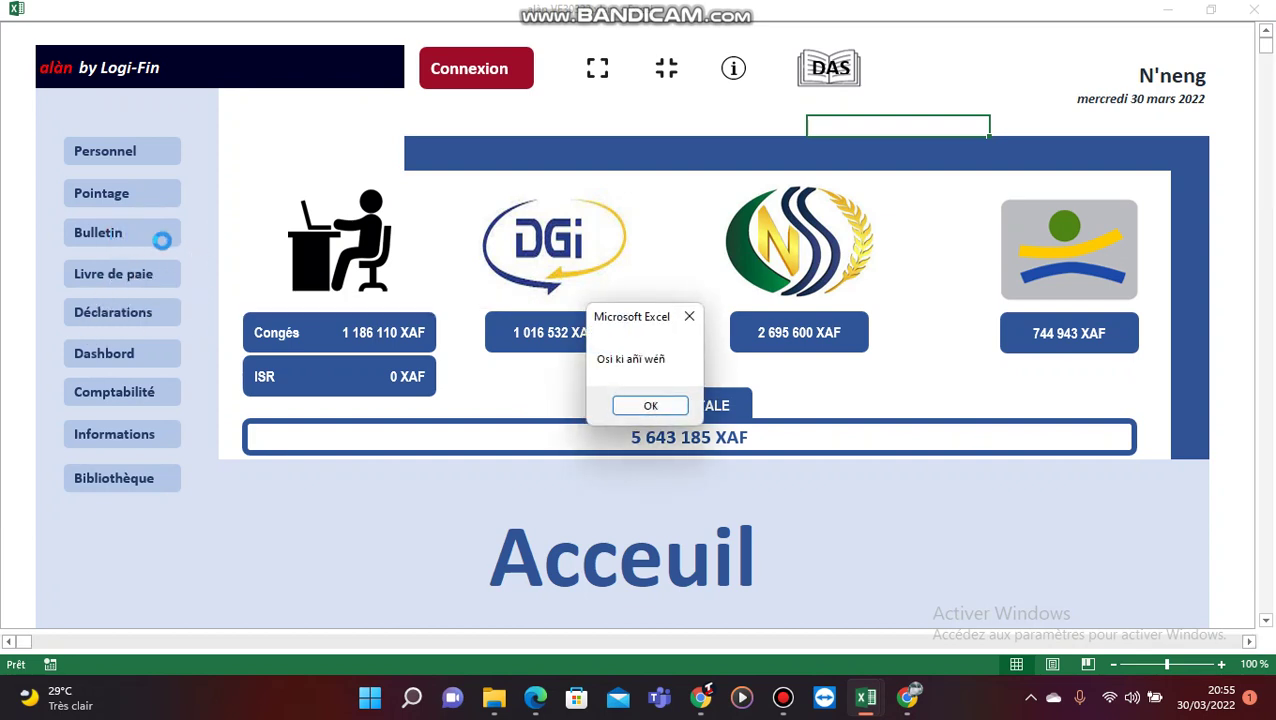
pyautogui.click(654, 404)
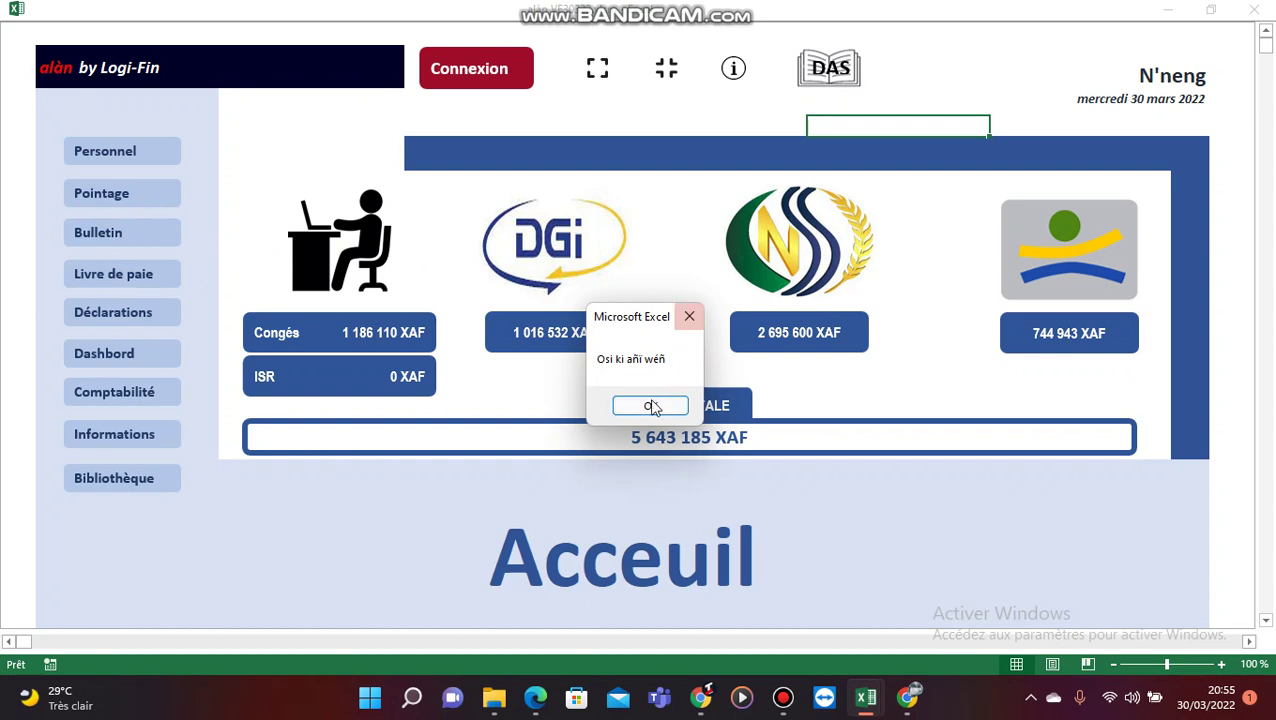
pyautogui.click(1165, 80)
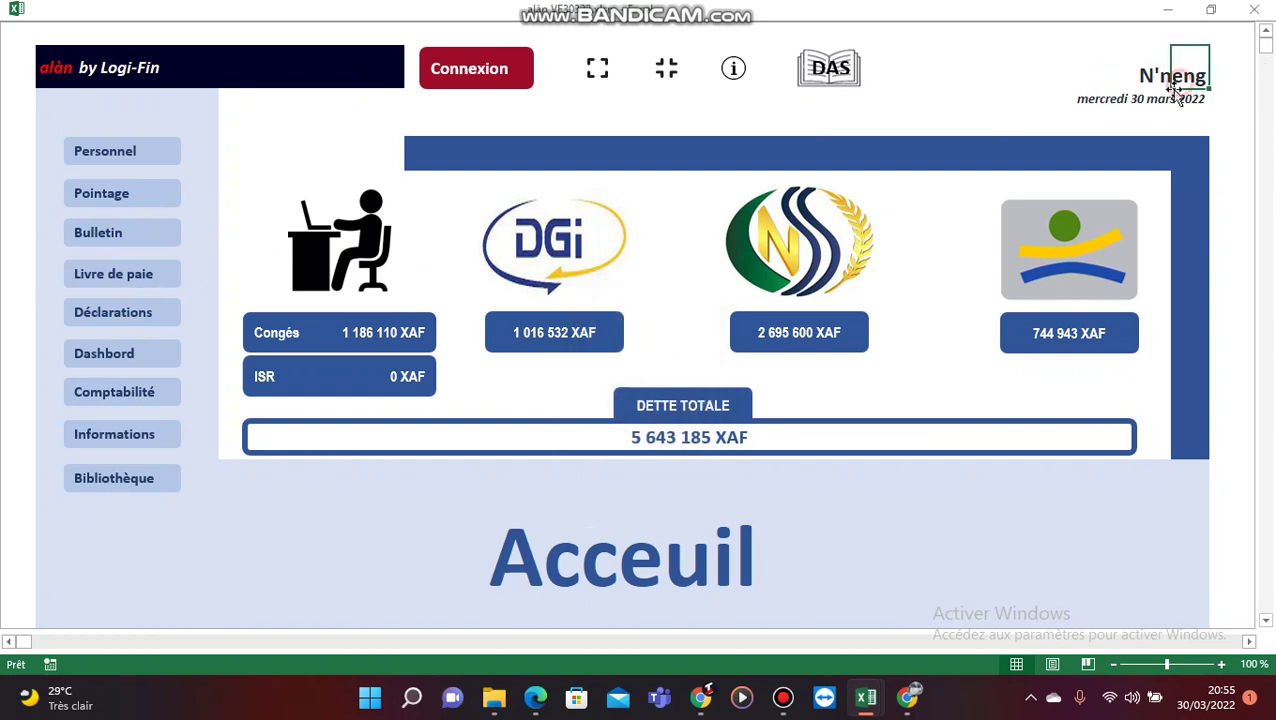
pyautogui.click(1145, 86)
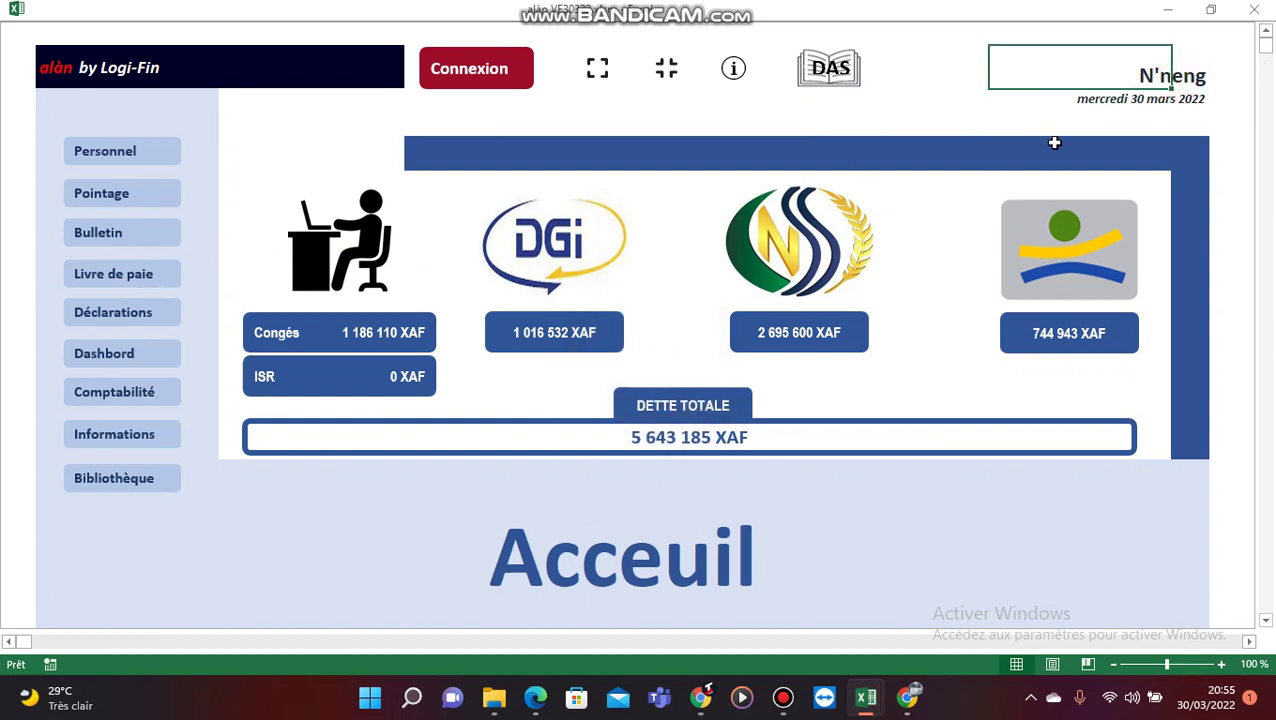
# Step: Sign in with the Admin account and its password, then open the payslip sheet
pyautogui.click(478, 92)
pyautogui.write('Admin')
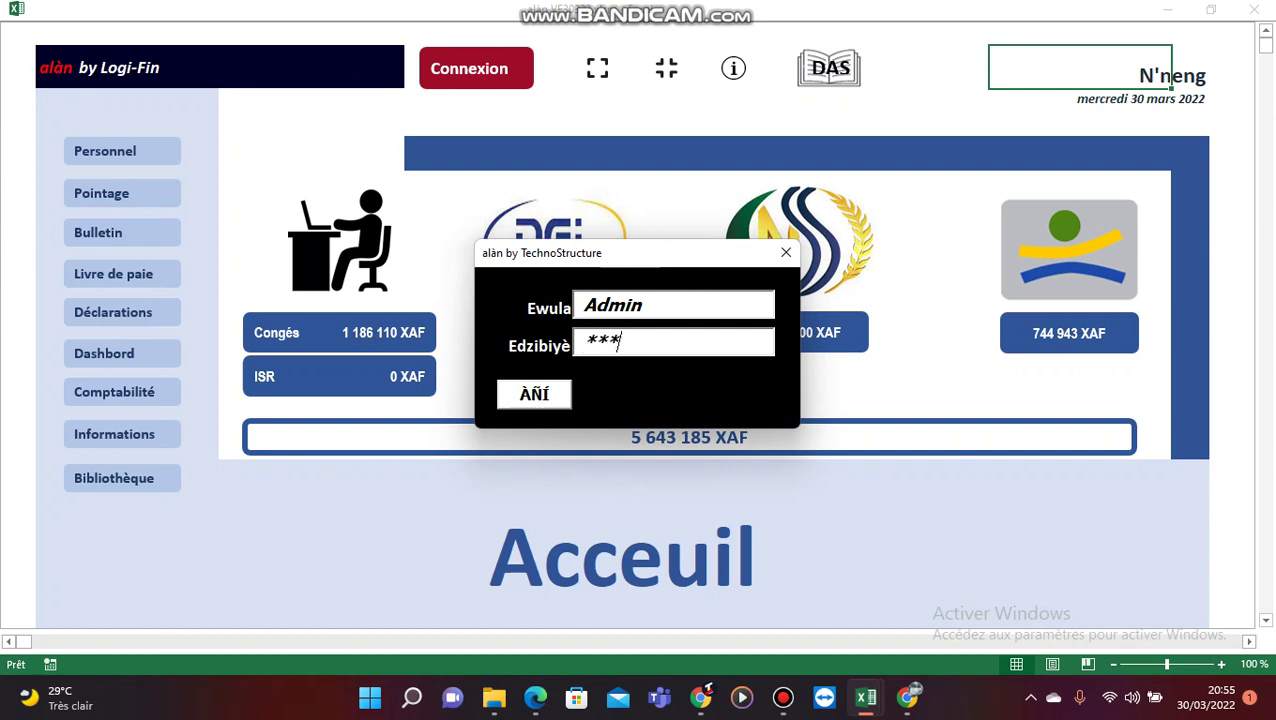
pyautogui.press('Return')
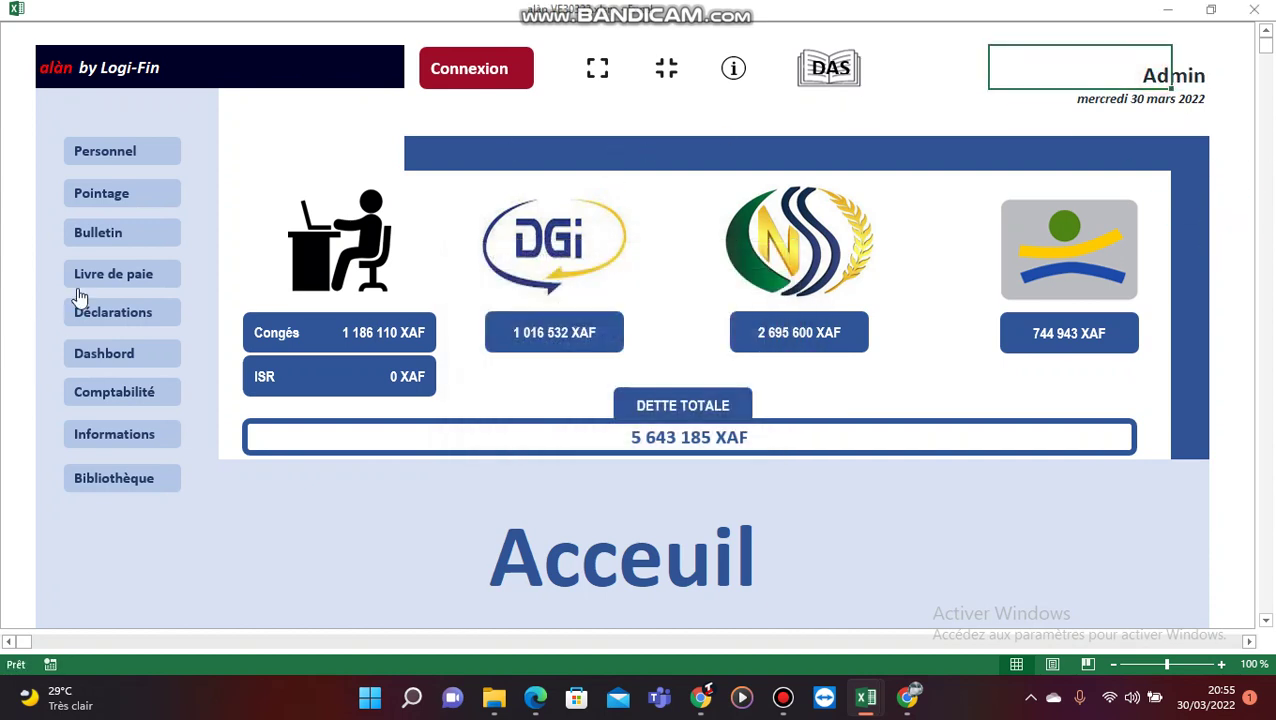
pyautogui.click(120, 233)
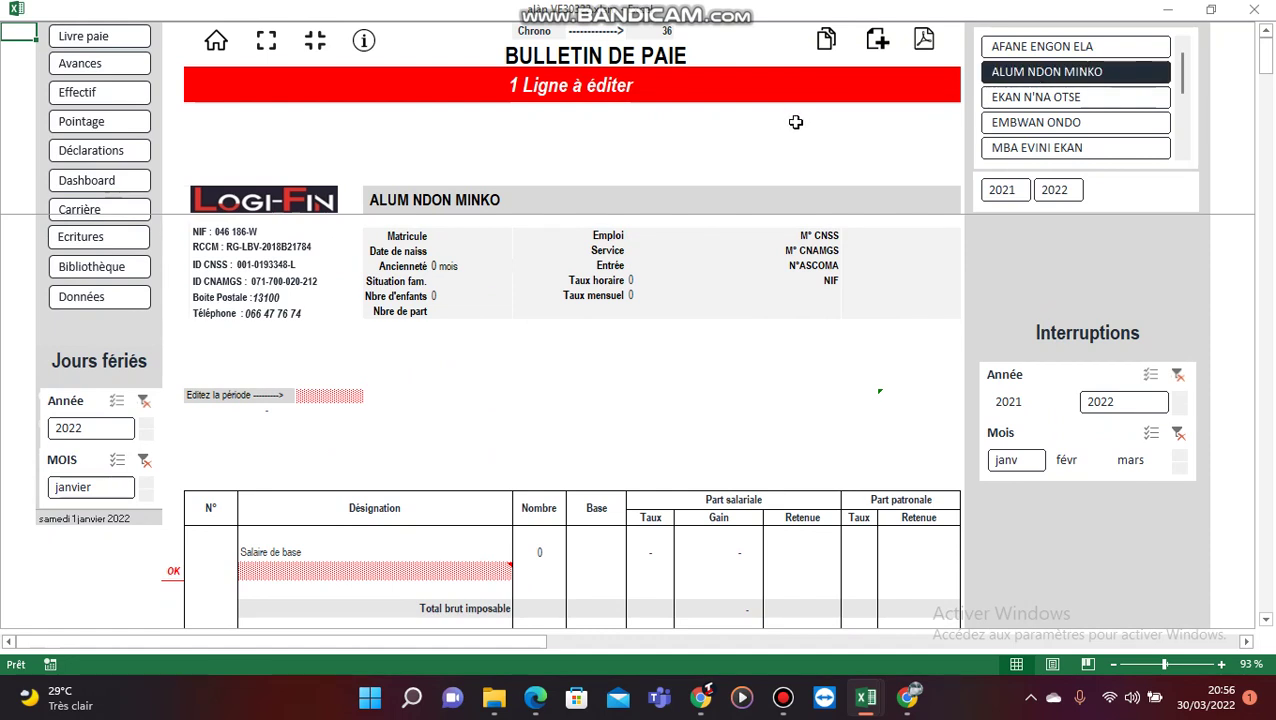
# Step: Cycle through employees in the slicer and settle on the Direction commerciale employee
pyautogui.click(1040, 46)
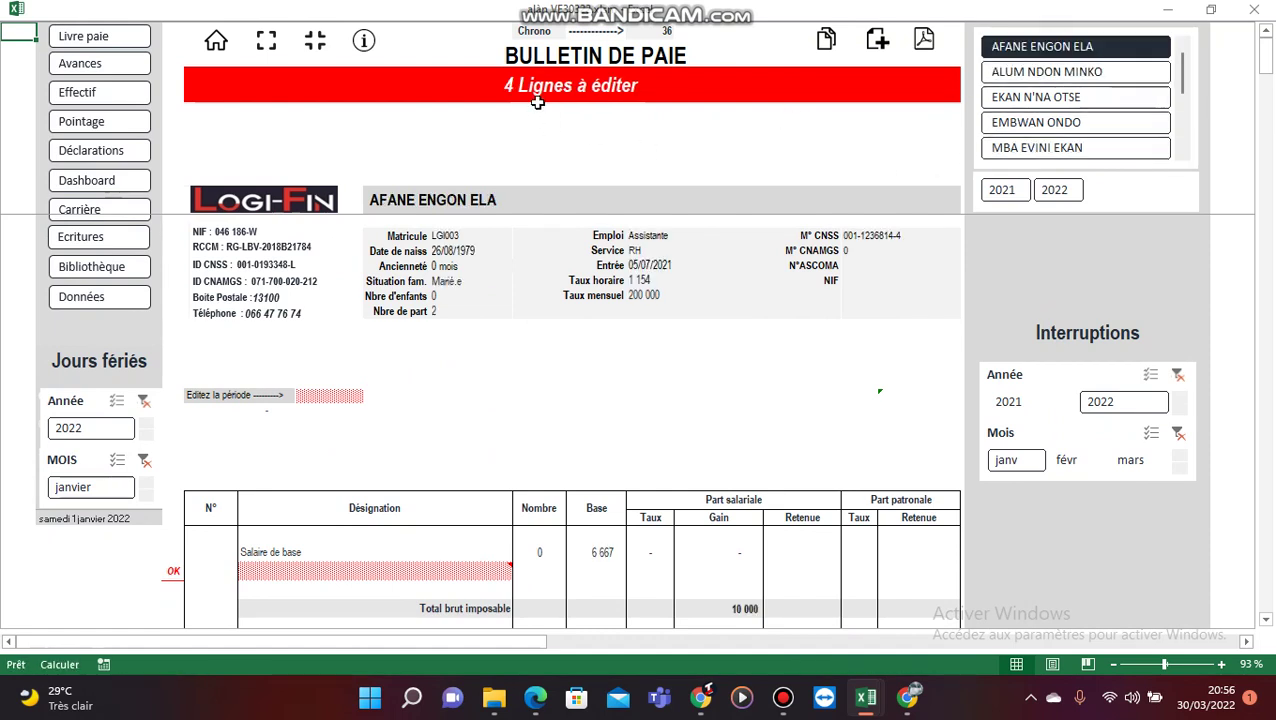
pyautogui.click(1054, 128)
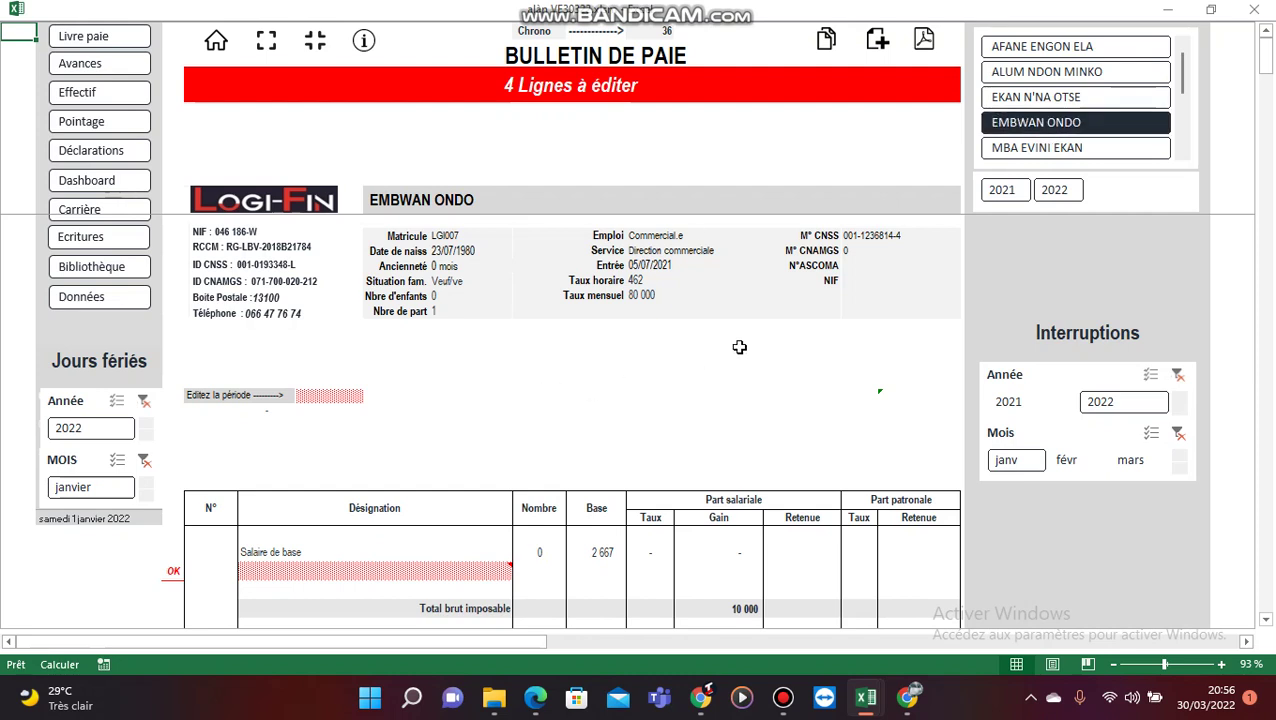
pyautogui.click(1035, 152)
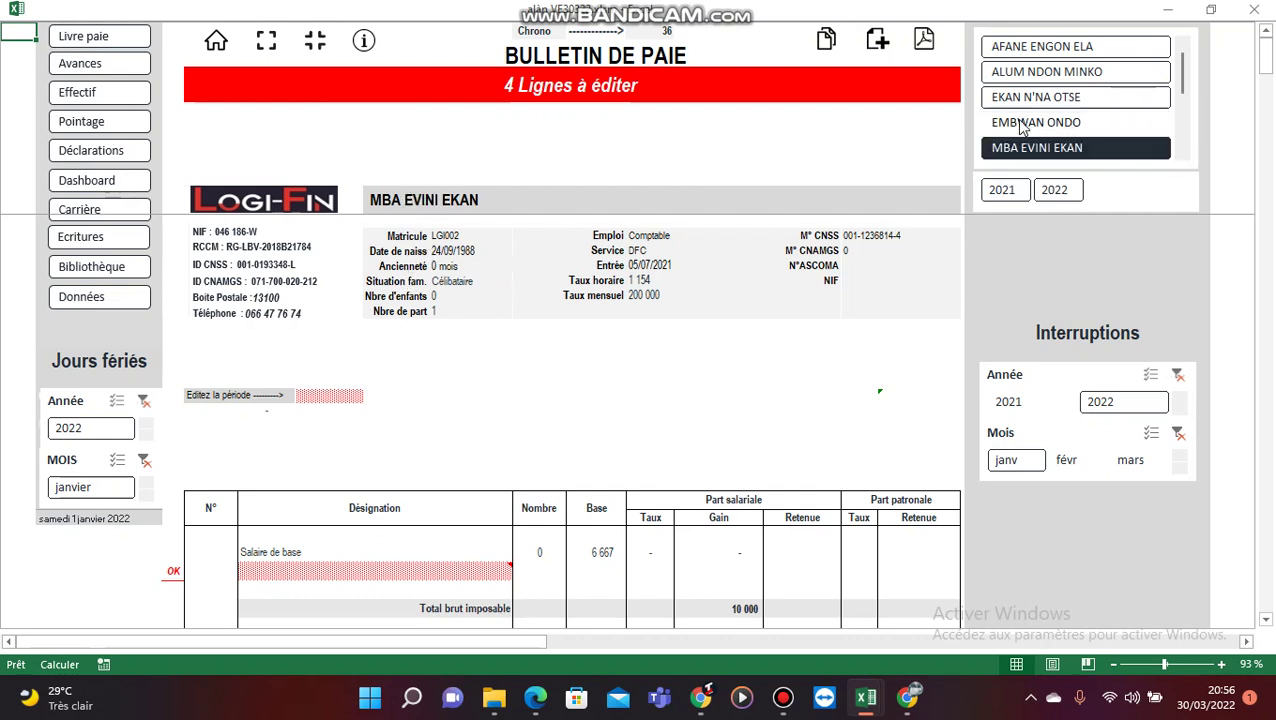
pyautogui.click(1019, 71)
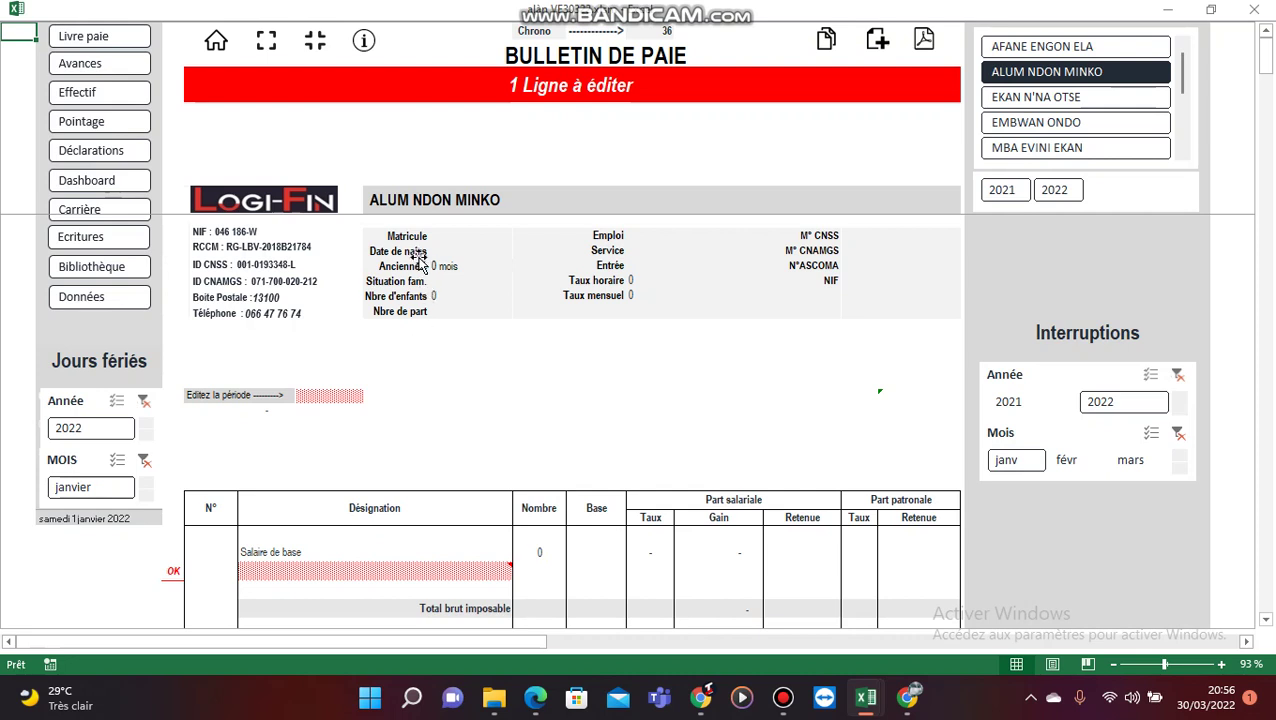
pyautogui.click(428, 200)
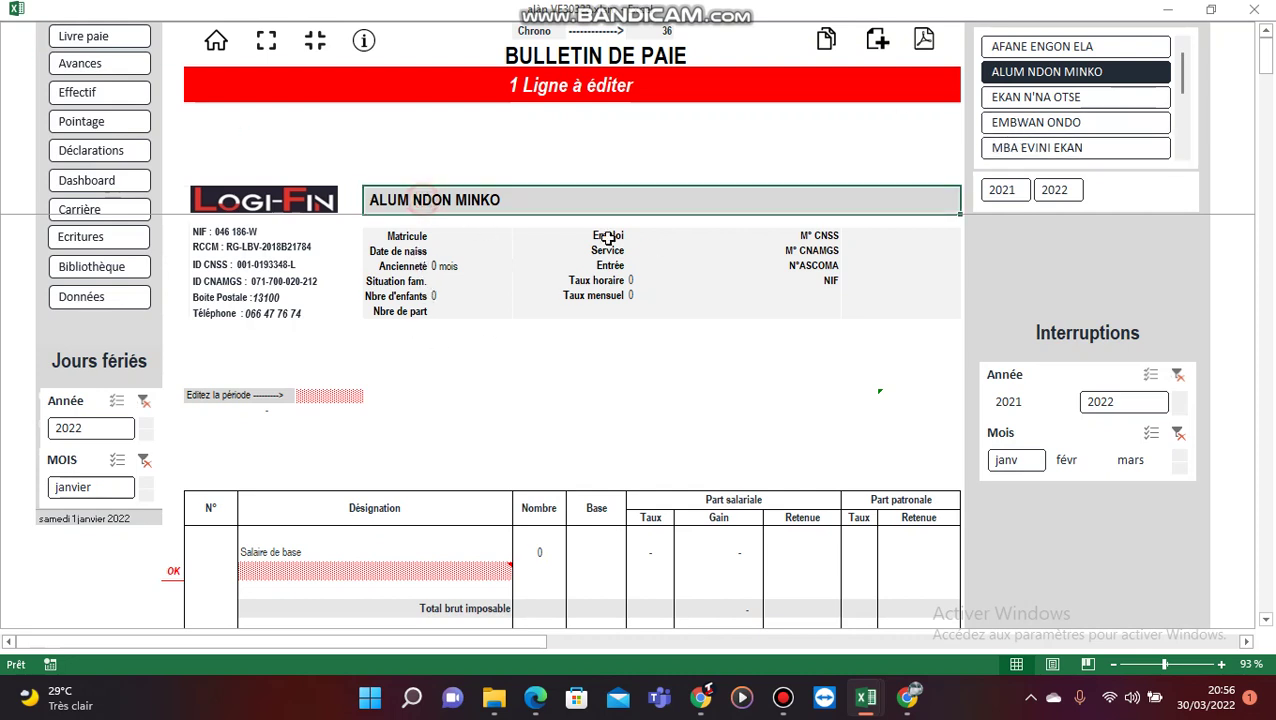
pyautogui.click(1036, 122)
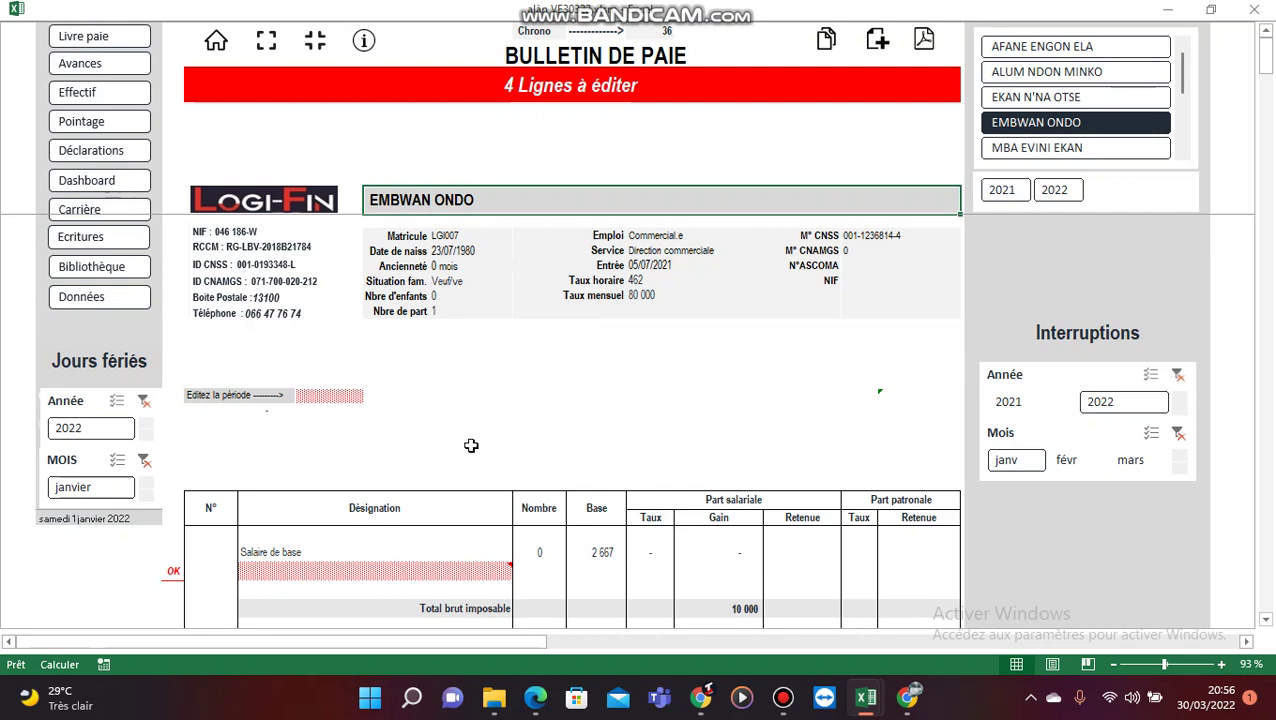
# Step: Set the payslip's pay period to mars 2022 (3/22)
pyautogui.click(334, 400)
pyautogui.click(334, 400)
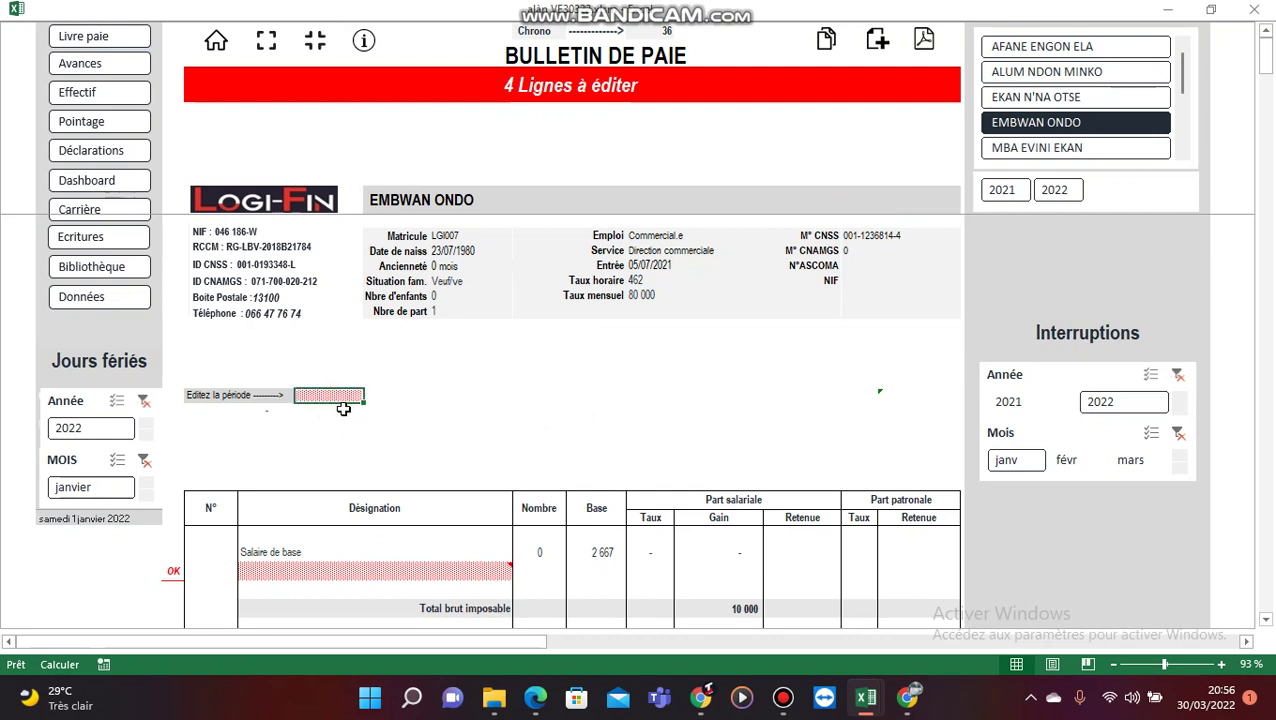
pyautogui.write('3')
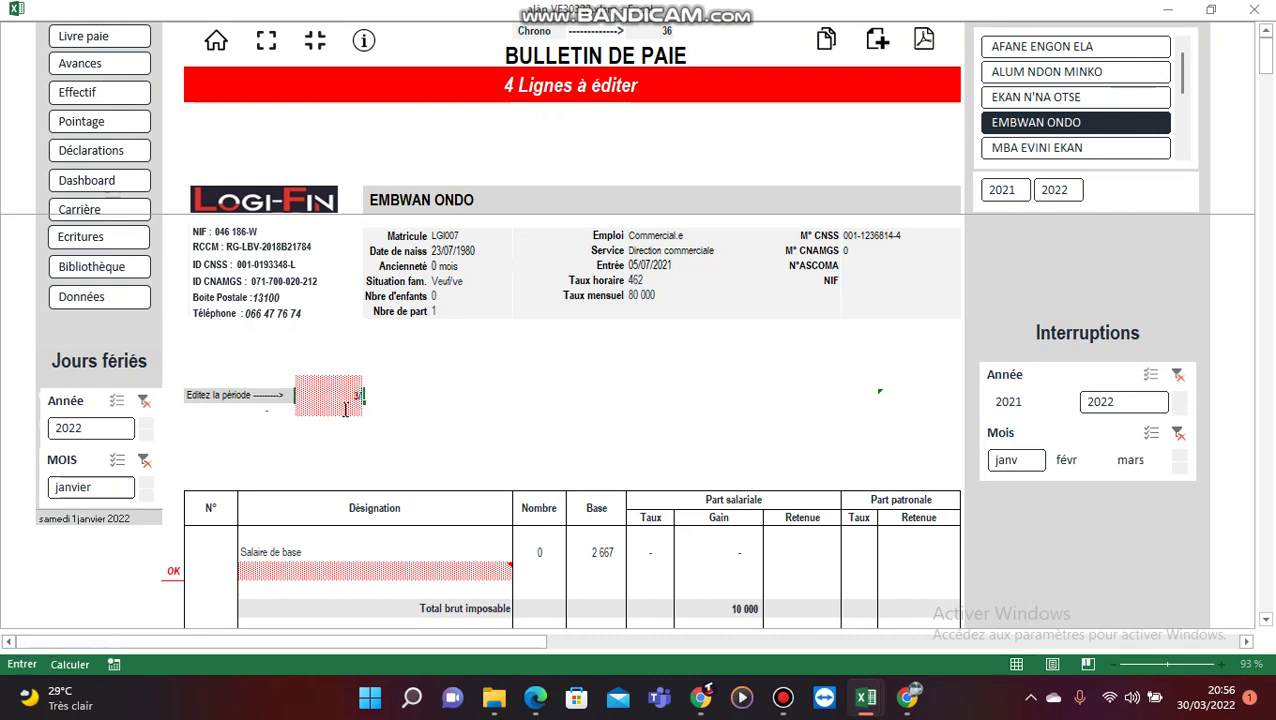
pyautogui.write('/22')
pyautogui.press('Return')
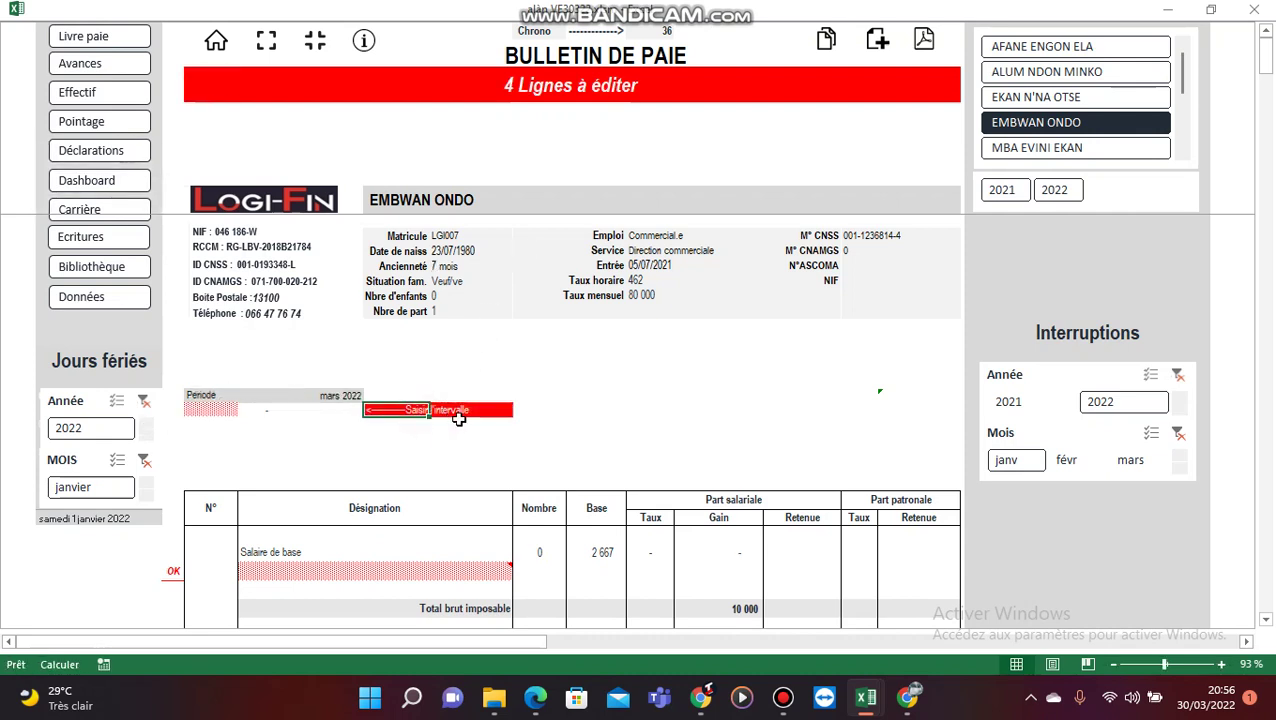
# Step: Set the pay interval from 01/03/2022 to 31/03/2022, giving 30 days
pyautogui.click(426, 428)
pyautogui.click(204, 409)
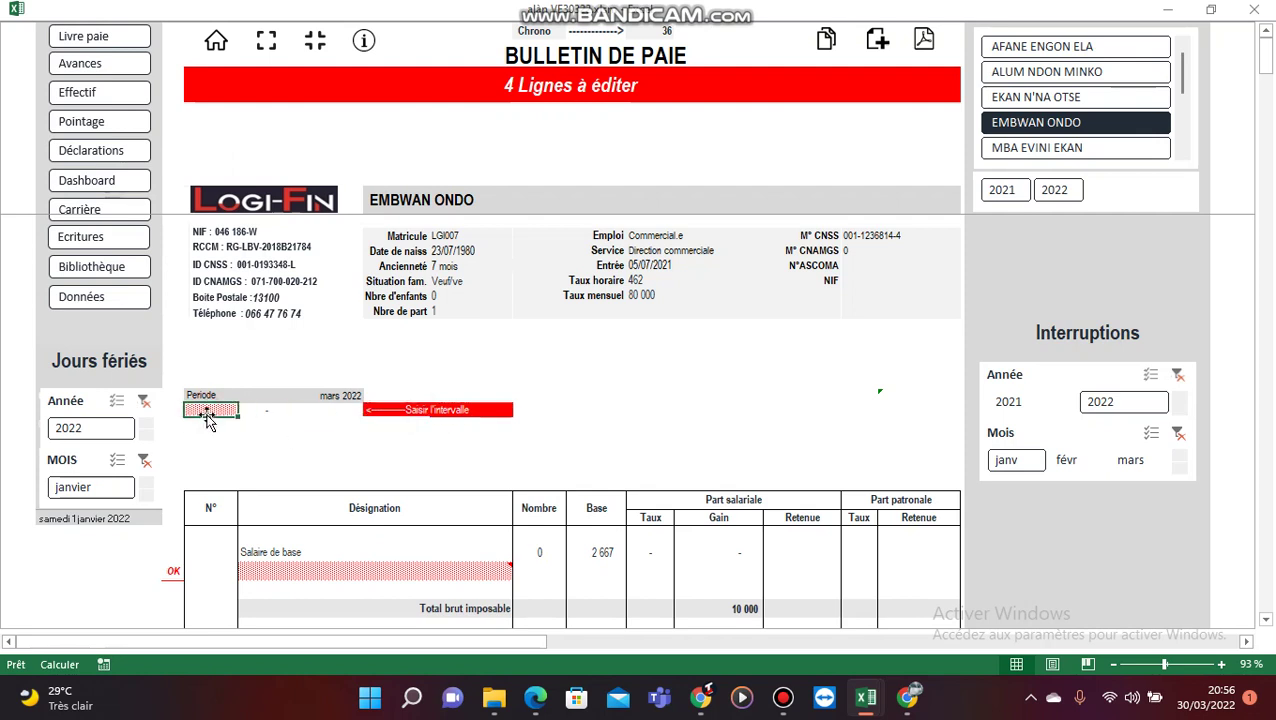
pyautogui.write('1/3')
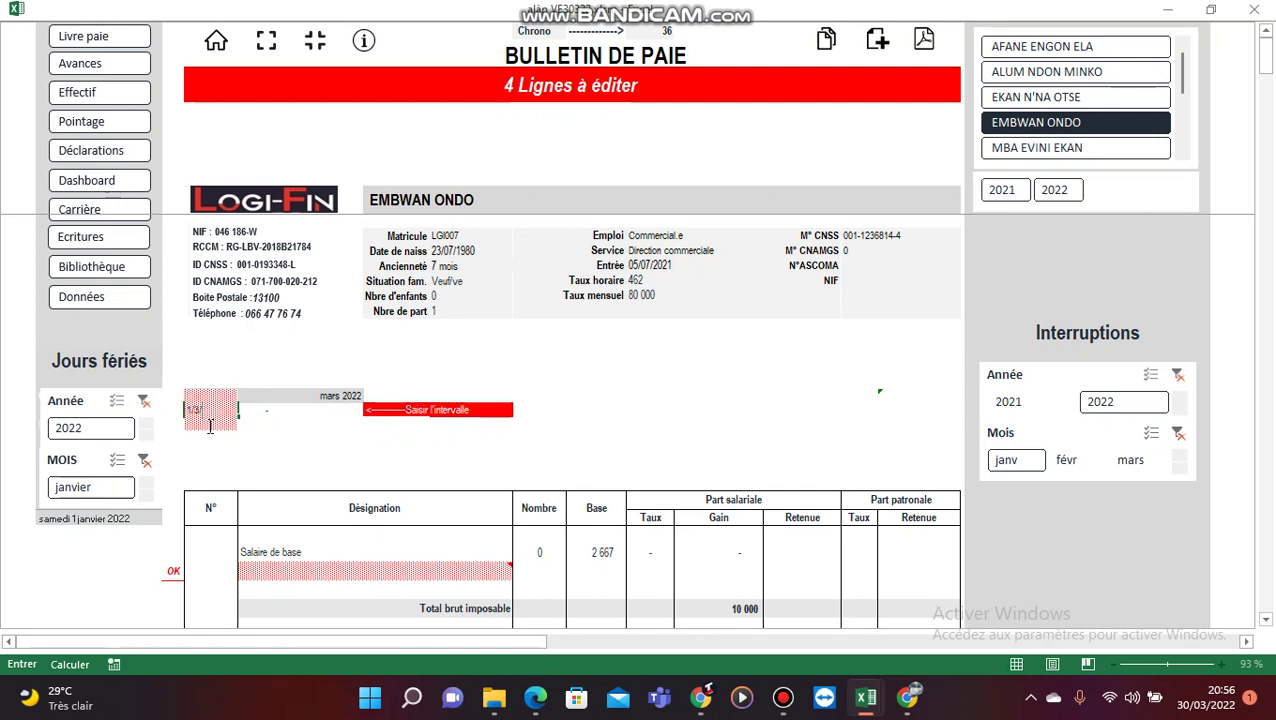
pyautogui.write('/03/202')
pyautogui.press('Tab')
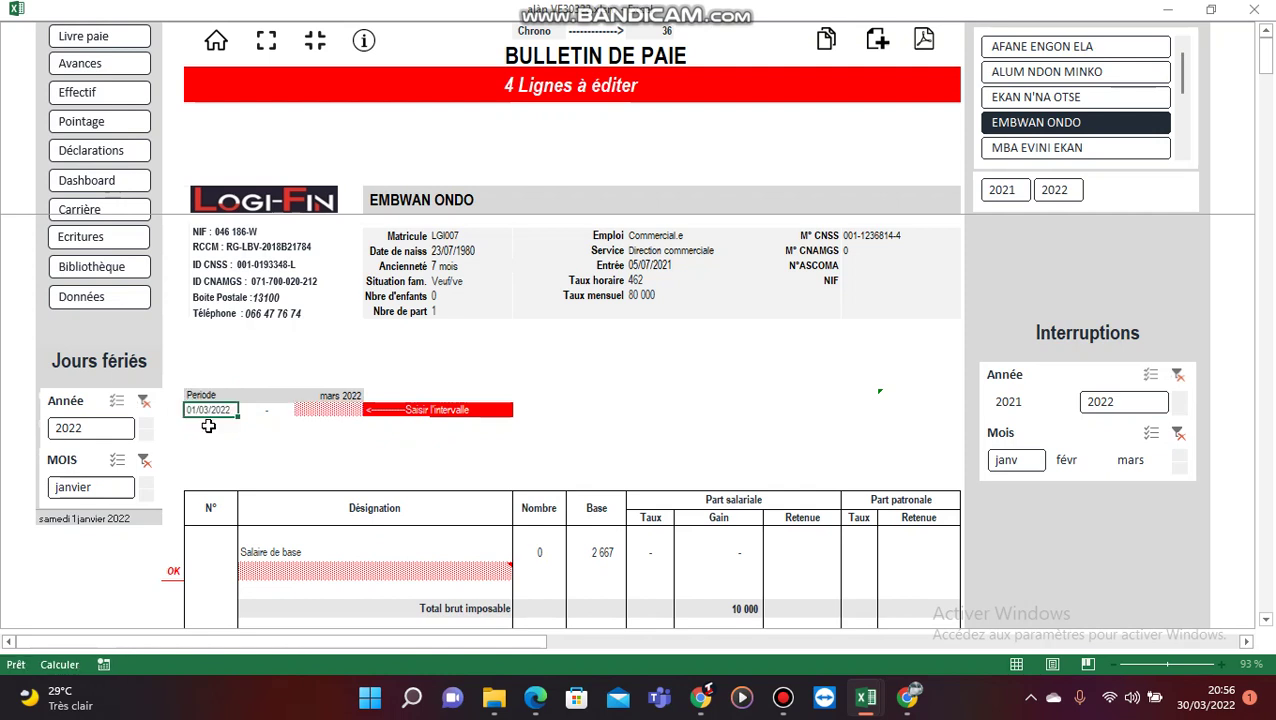
pyautogui.write('31/3/22')
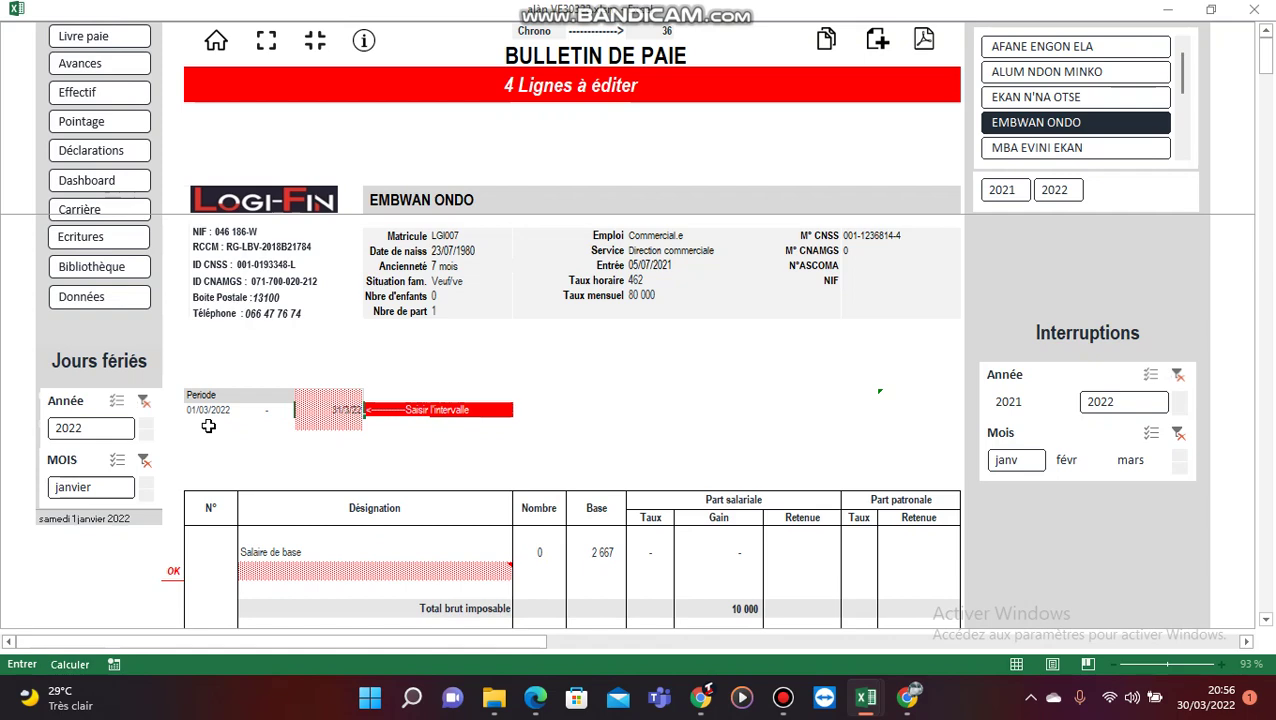
pyautogui.press('Return')
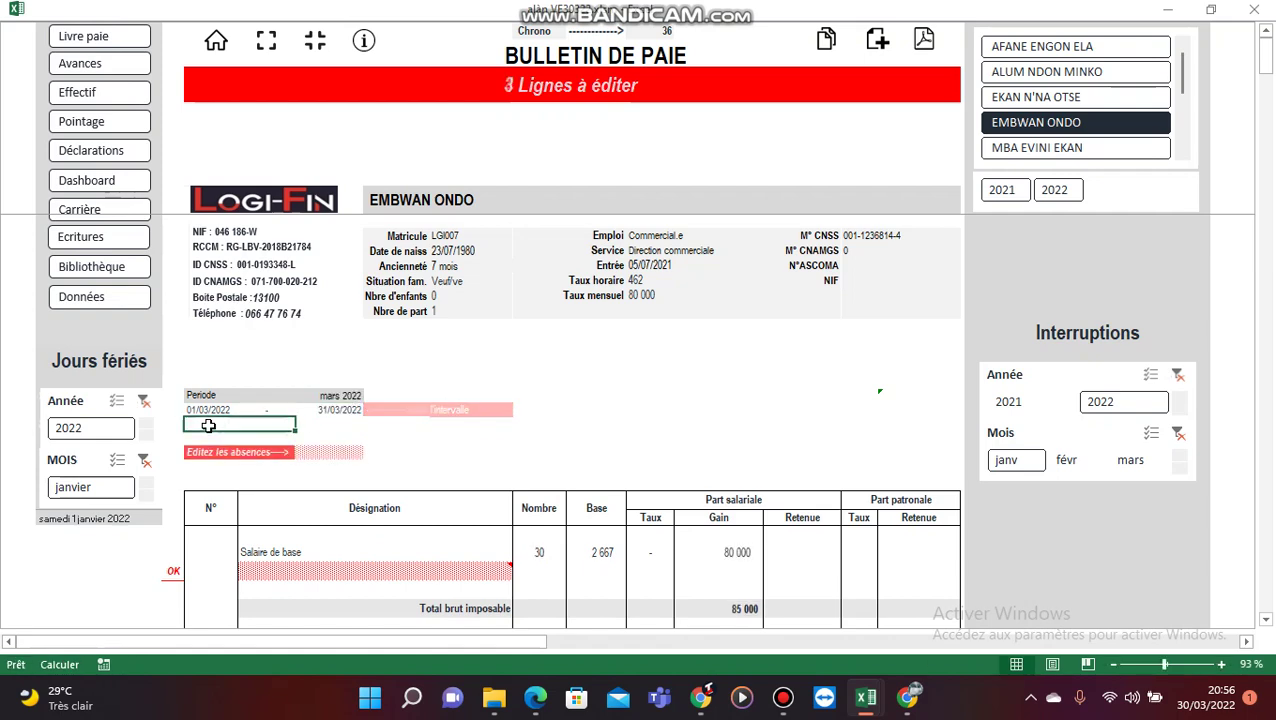
pyautogui.scroll(-2, 418, 415)
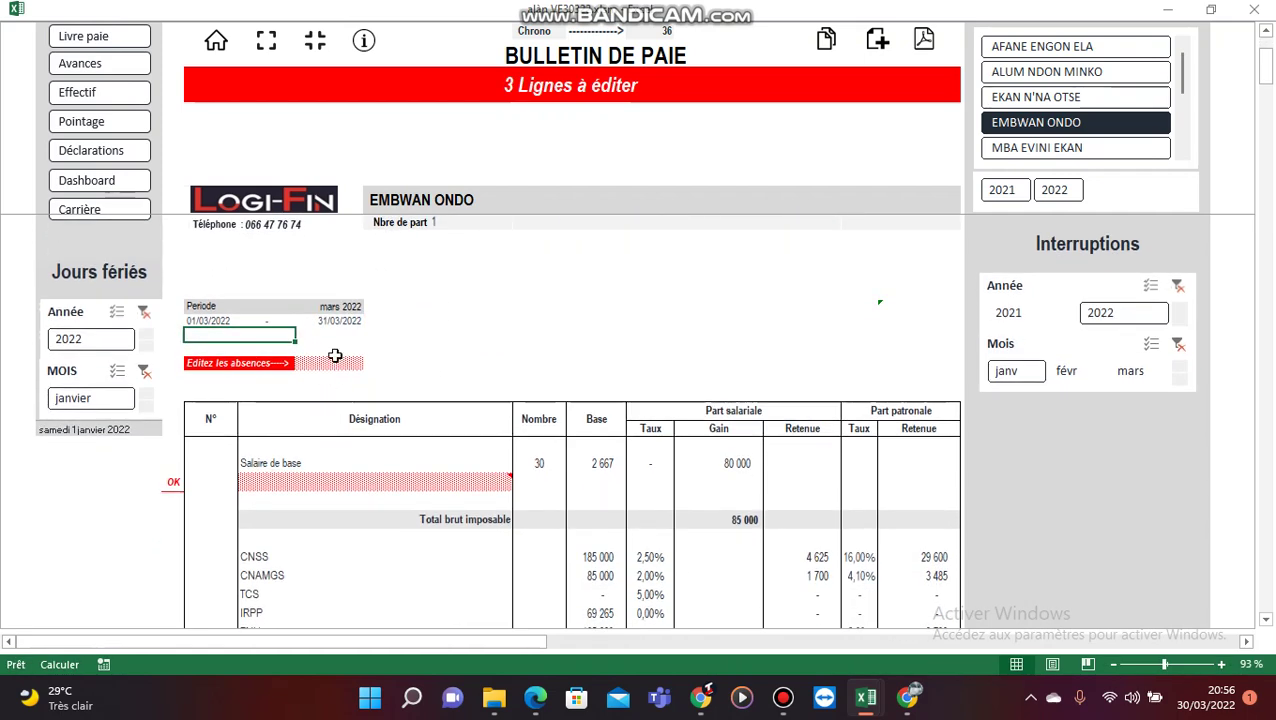
# Step: Record 3 days of absence from the absences dropdown
pyautogui.click(337, 364)
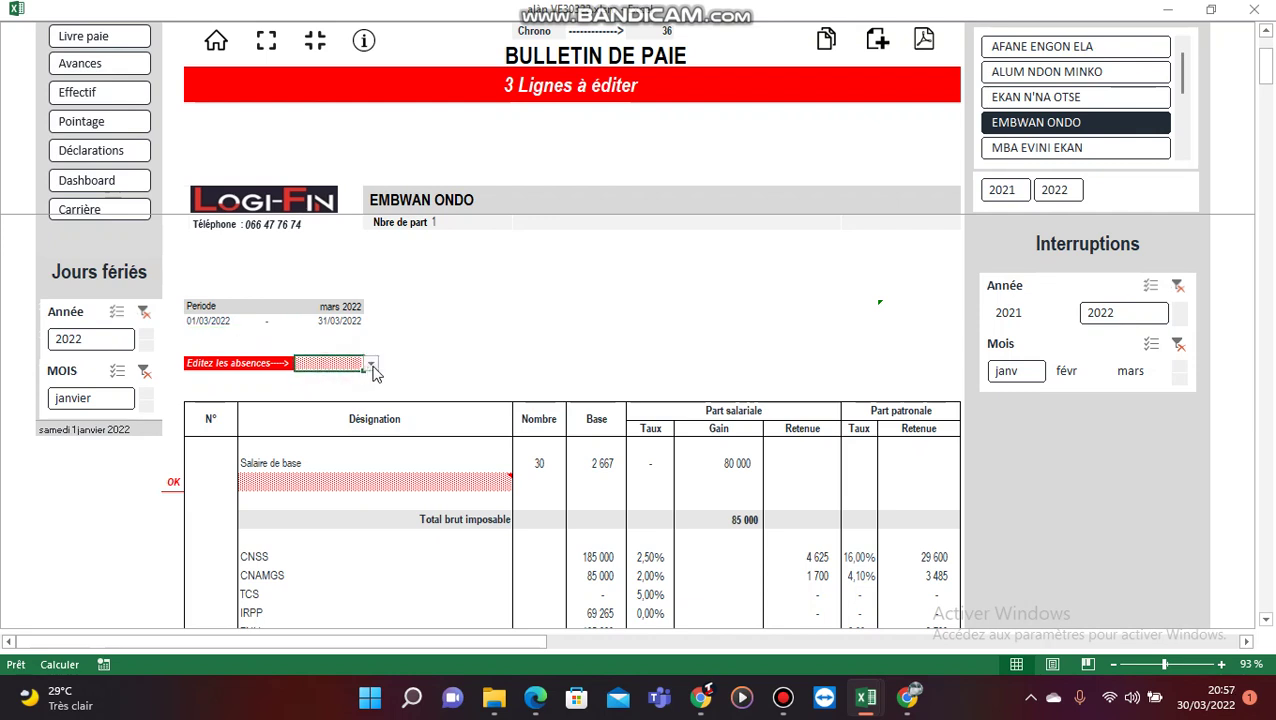
pyautogui.click(370, 363)
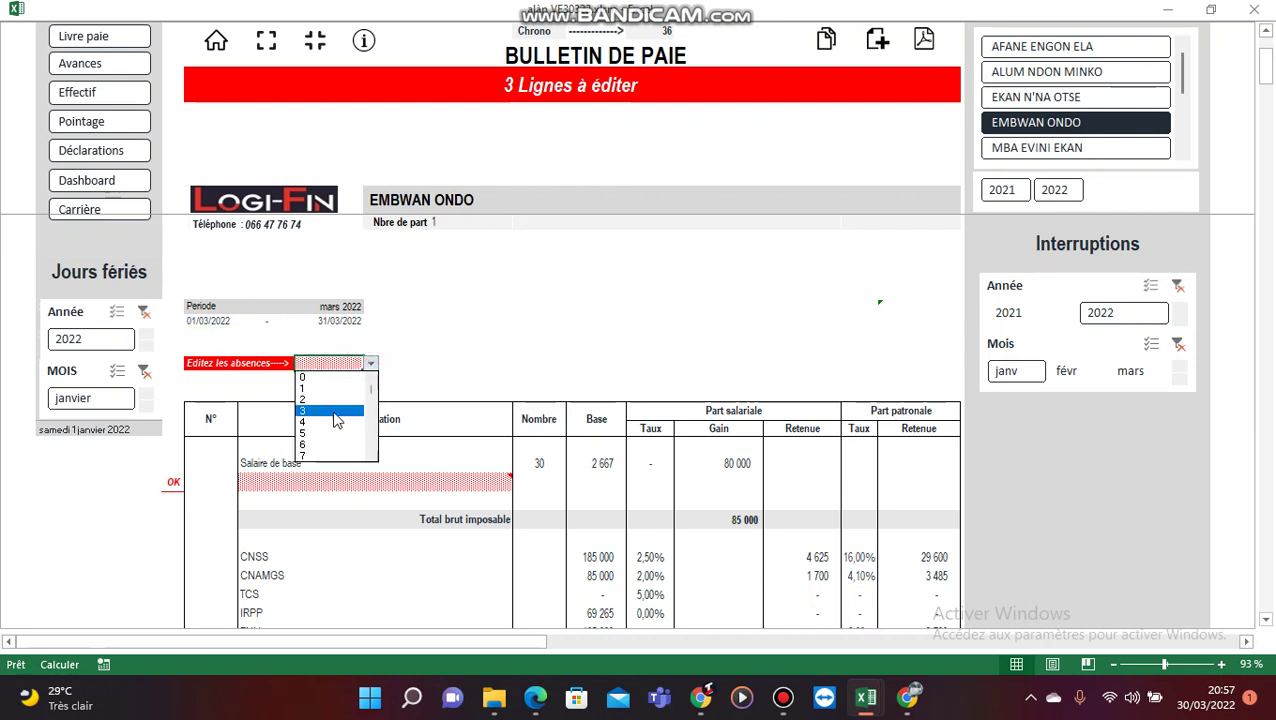
pyautogui.click(541, 462)
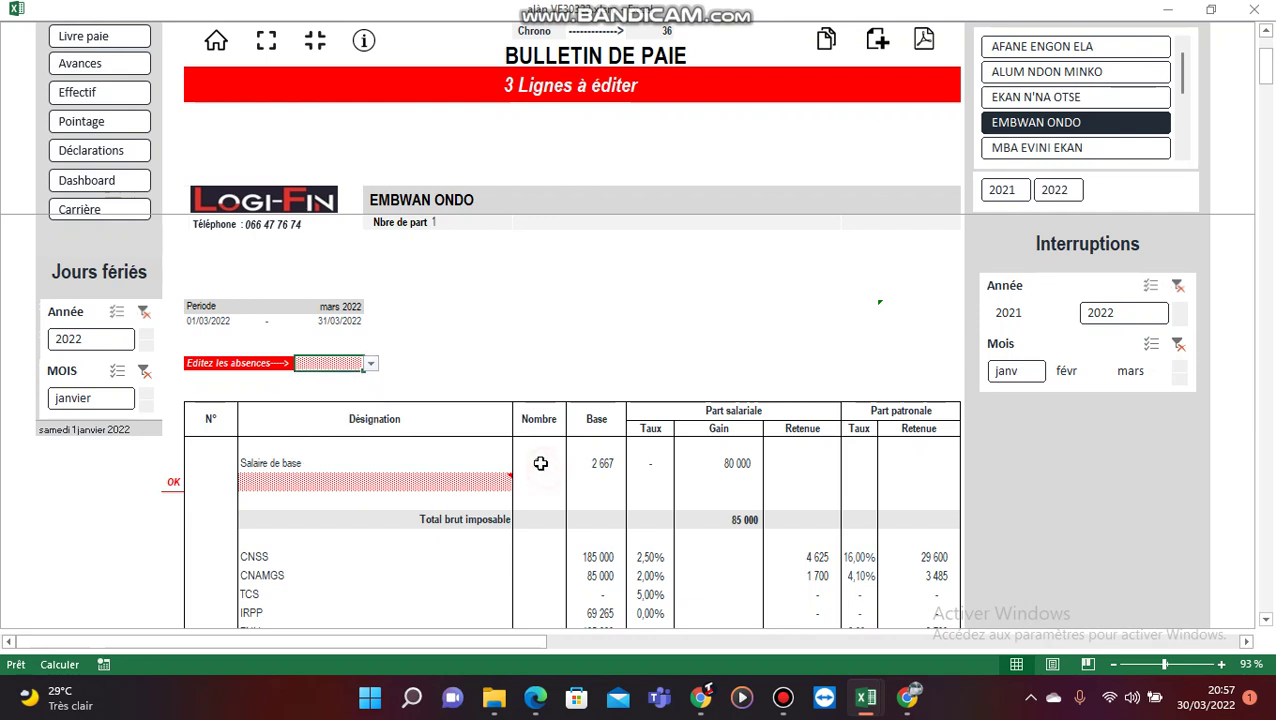
pyautogui.click(337, 366)
pyautogui.click(370, 368)
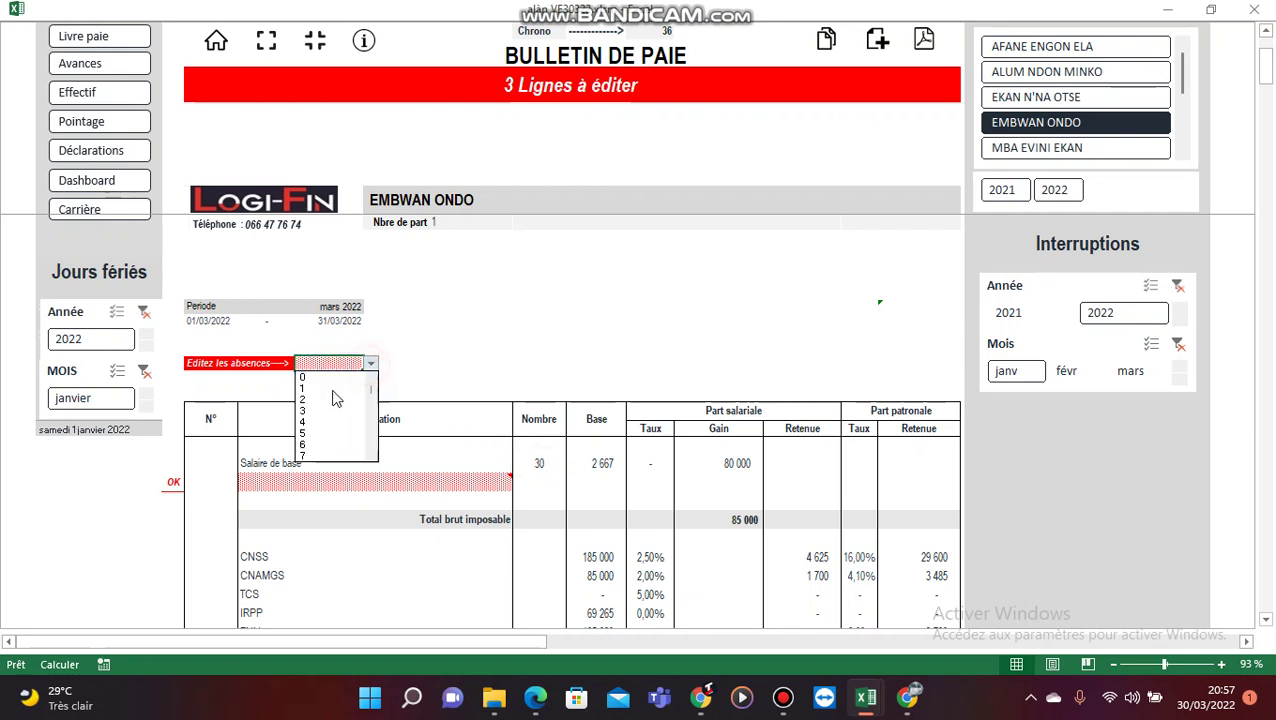
pyautogui.click(323, 412)
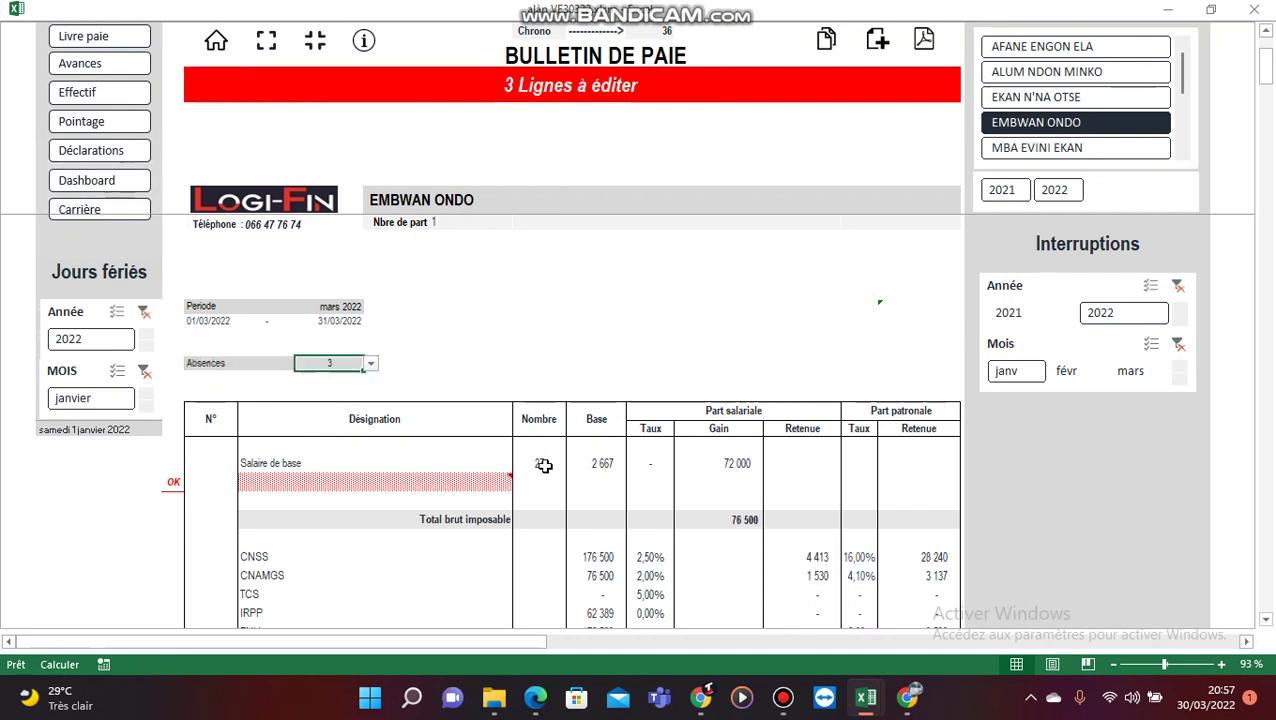
# Step: Clear the absences so base pay returns to 30 days and 80 000
pyautogui.click(402, 363)
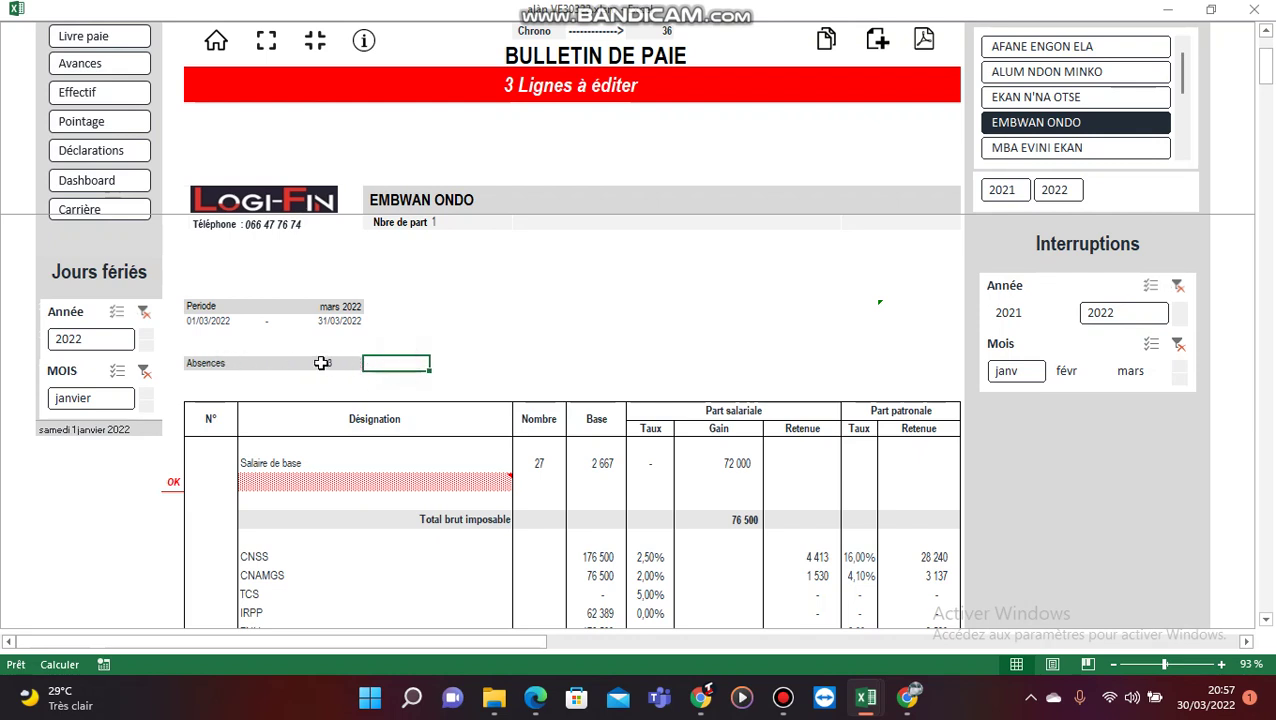
pyautogui.click(436, 364)
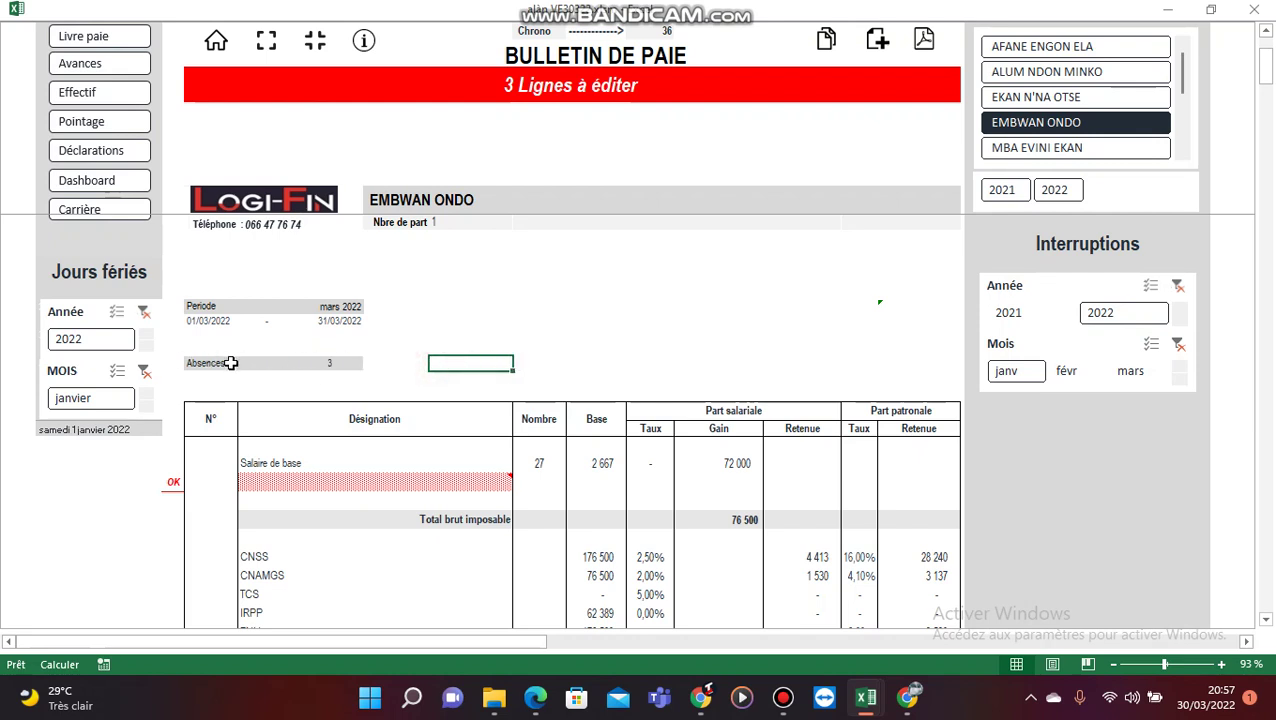
pyautogui.click(338, 367)
pyautogui.click(371, 363)
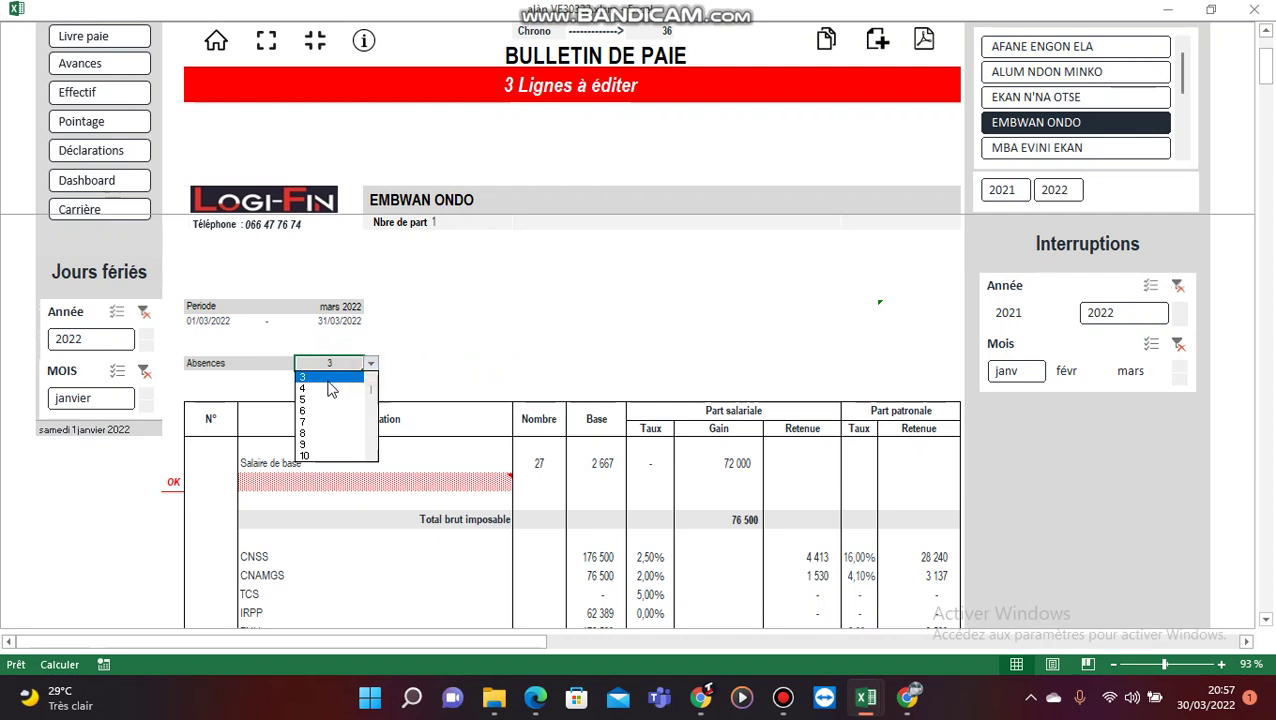
pyautogui.click(324, 377)
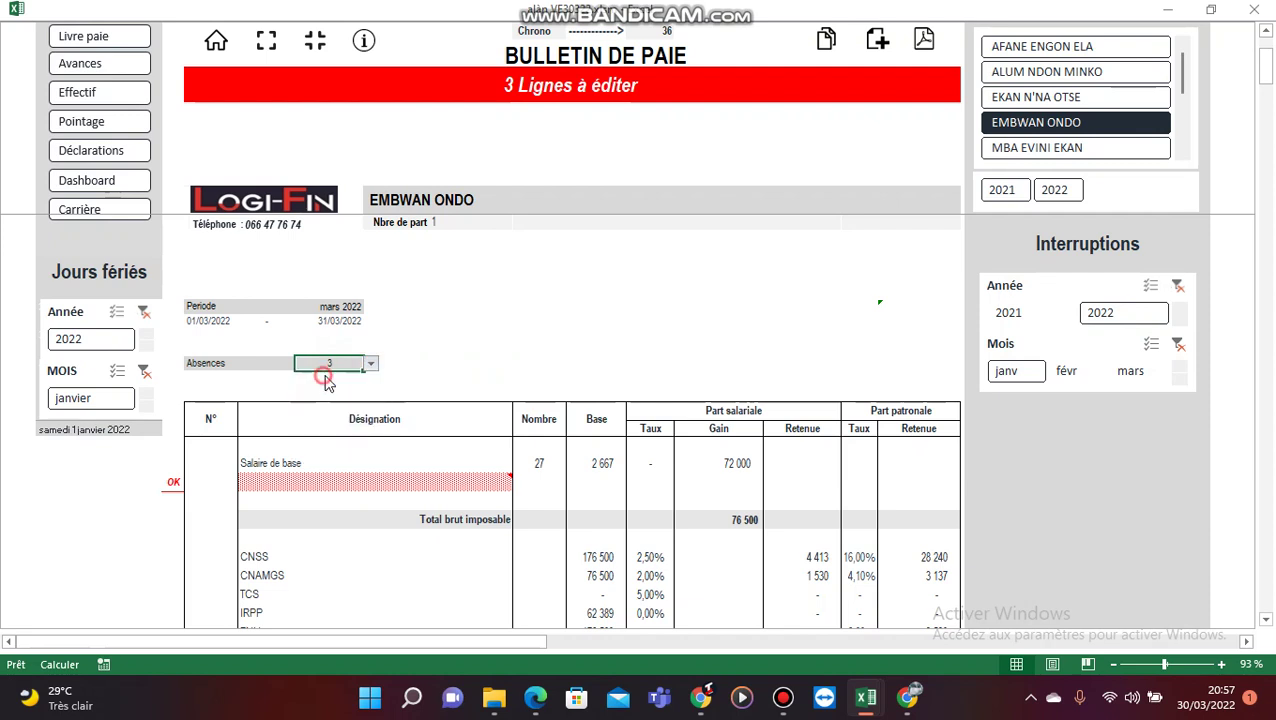
pyautogui.click(607, 361)
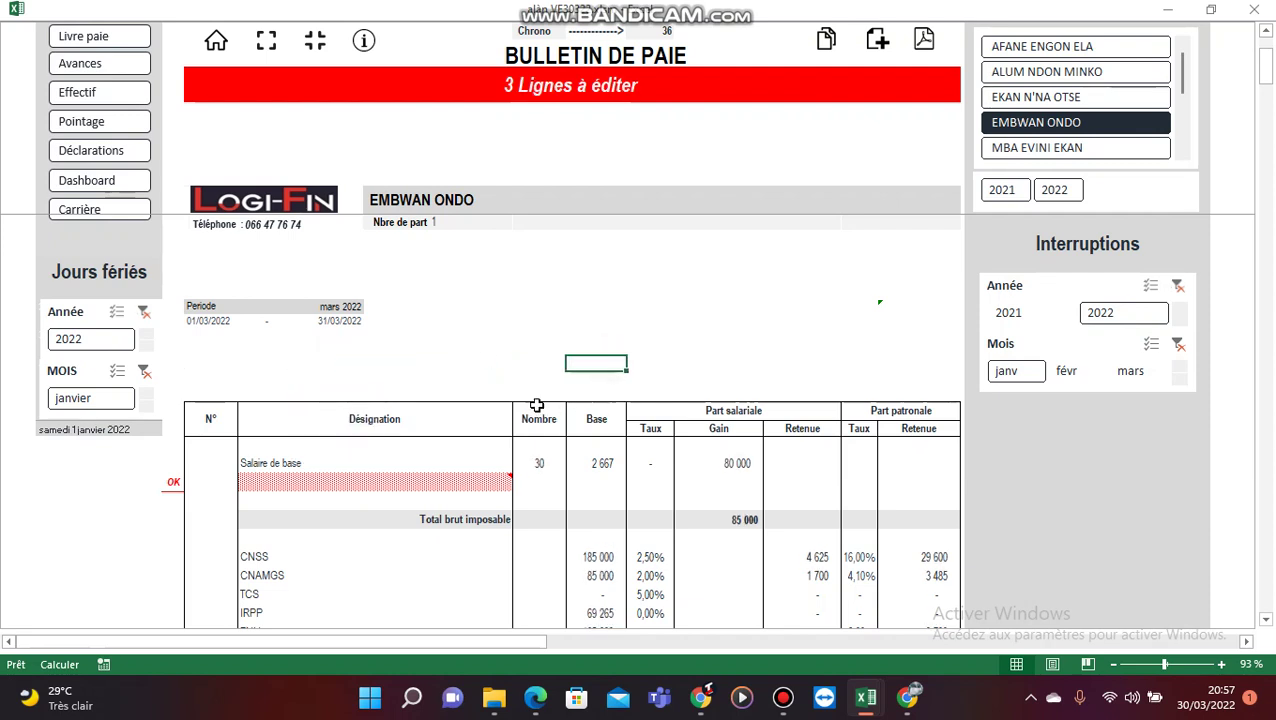
# Step: Add a Prime d'assiduité earnings line (30 × 167 = 5 000) below base salary
pyautogui.scroll(-3, 491, 390)
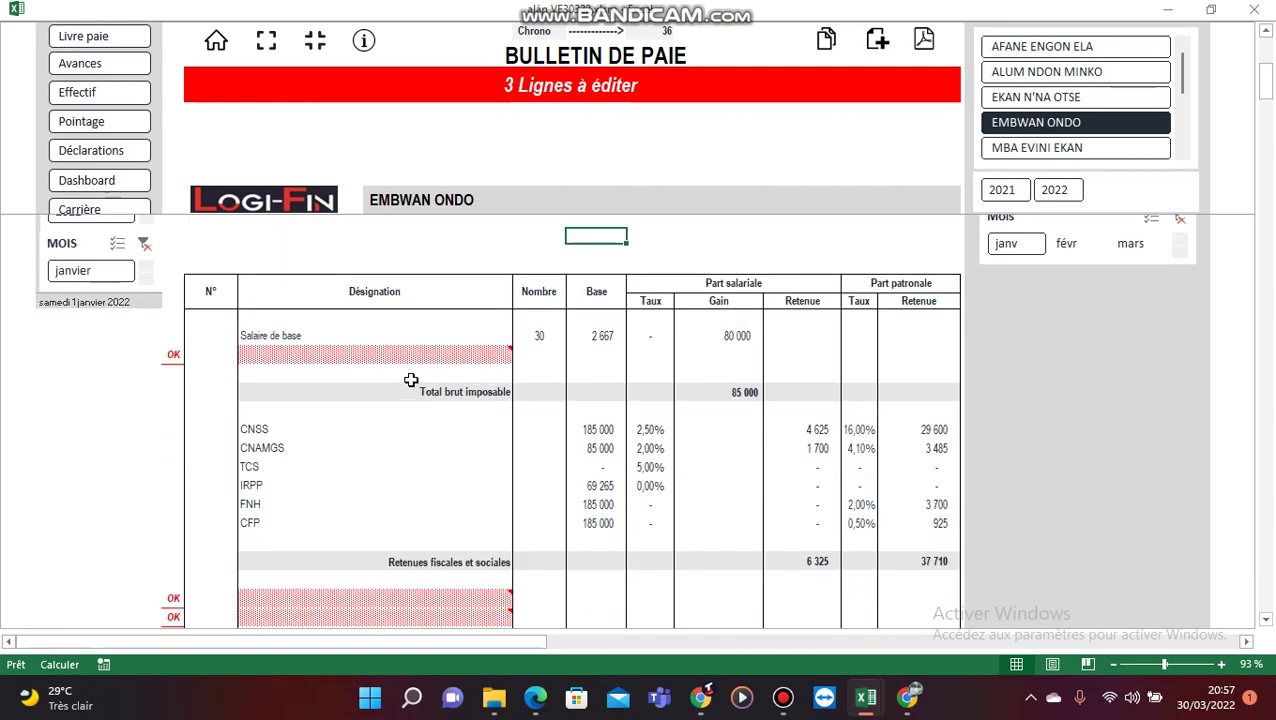
pyautogui.click(350, 352)
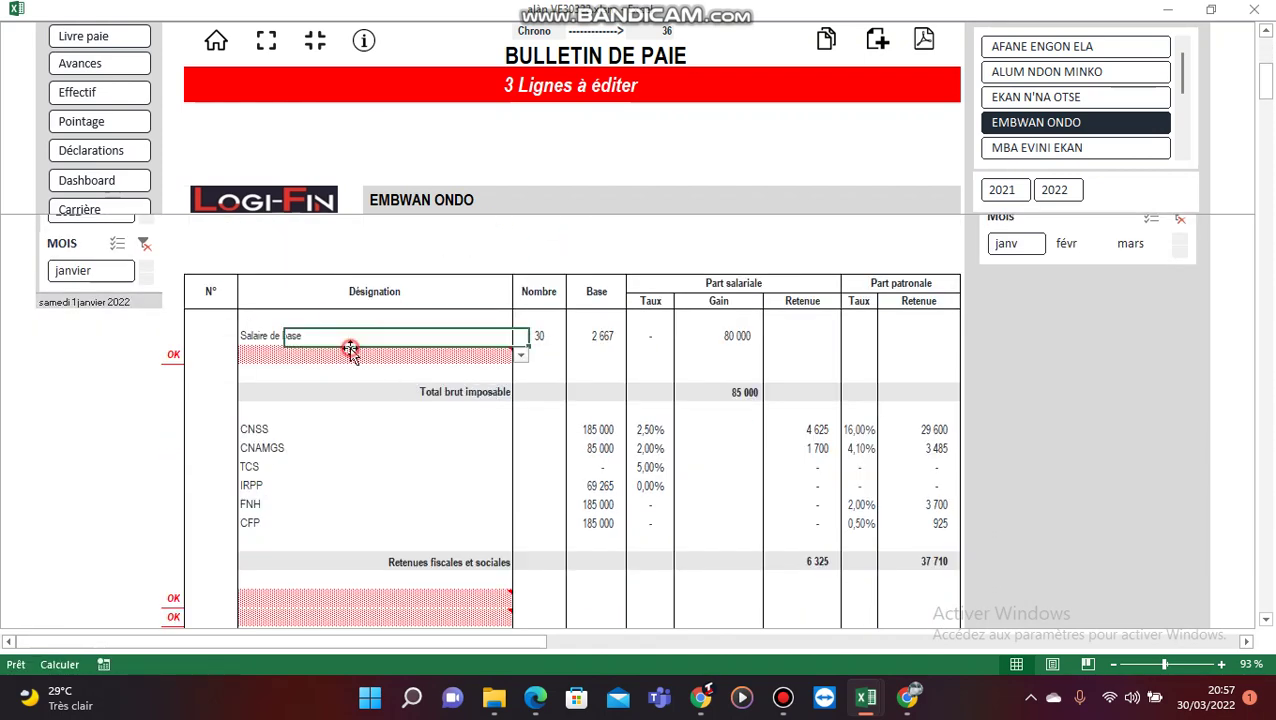
pyautogui.click(520, 355)
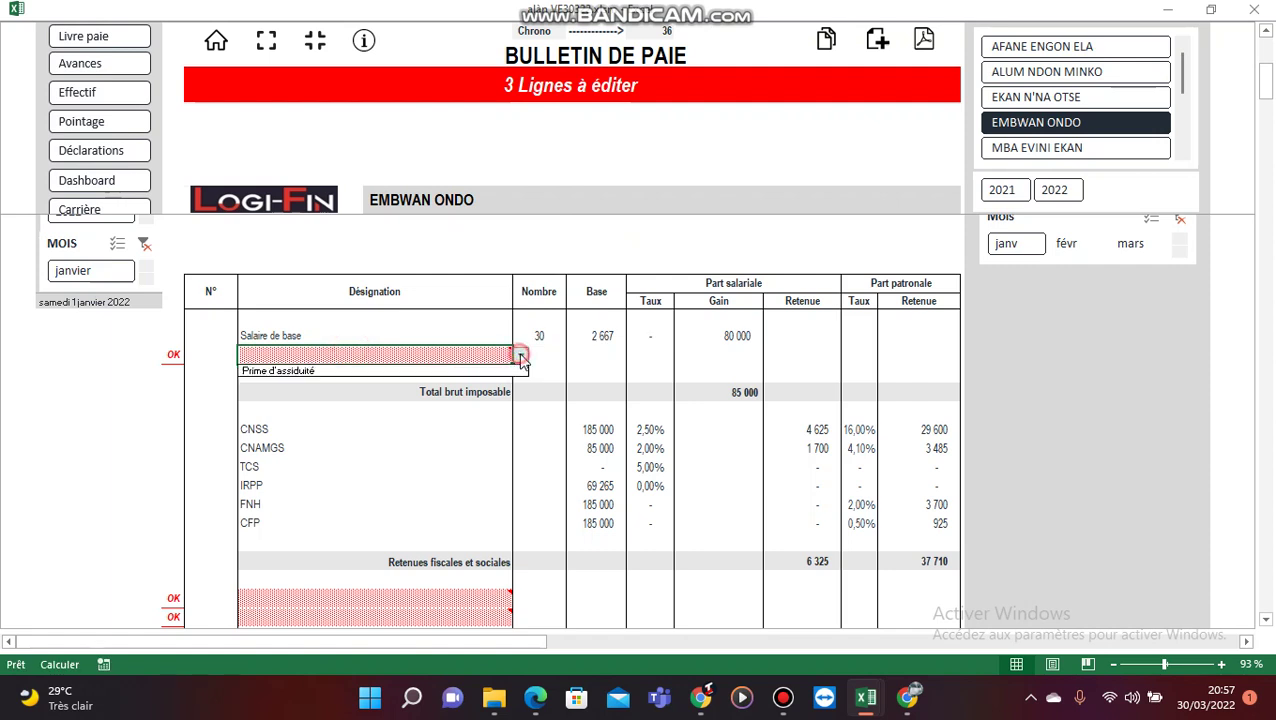
pyautogui.click(360, 371)
pyautogui.scroll(-3, 425, 507)
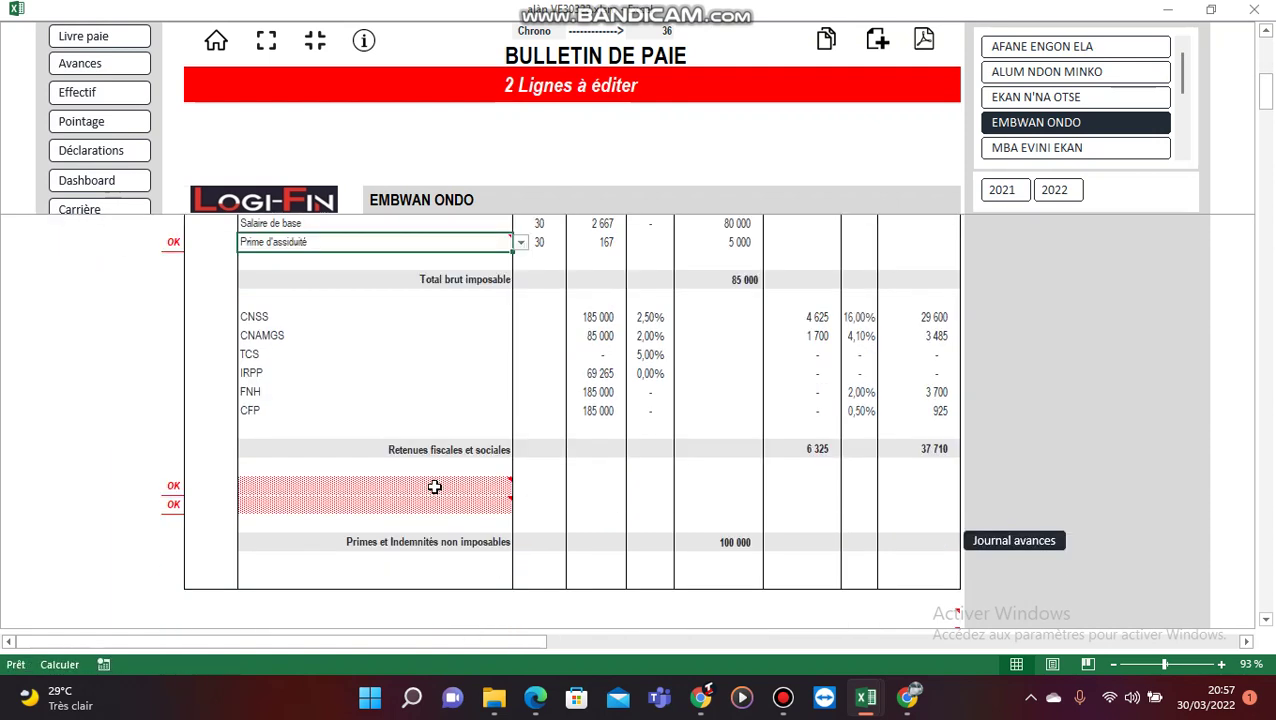
pyautogui.click(436, 487)
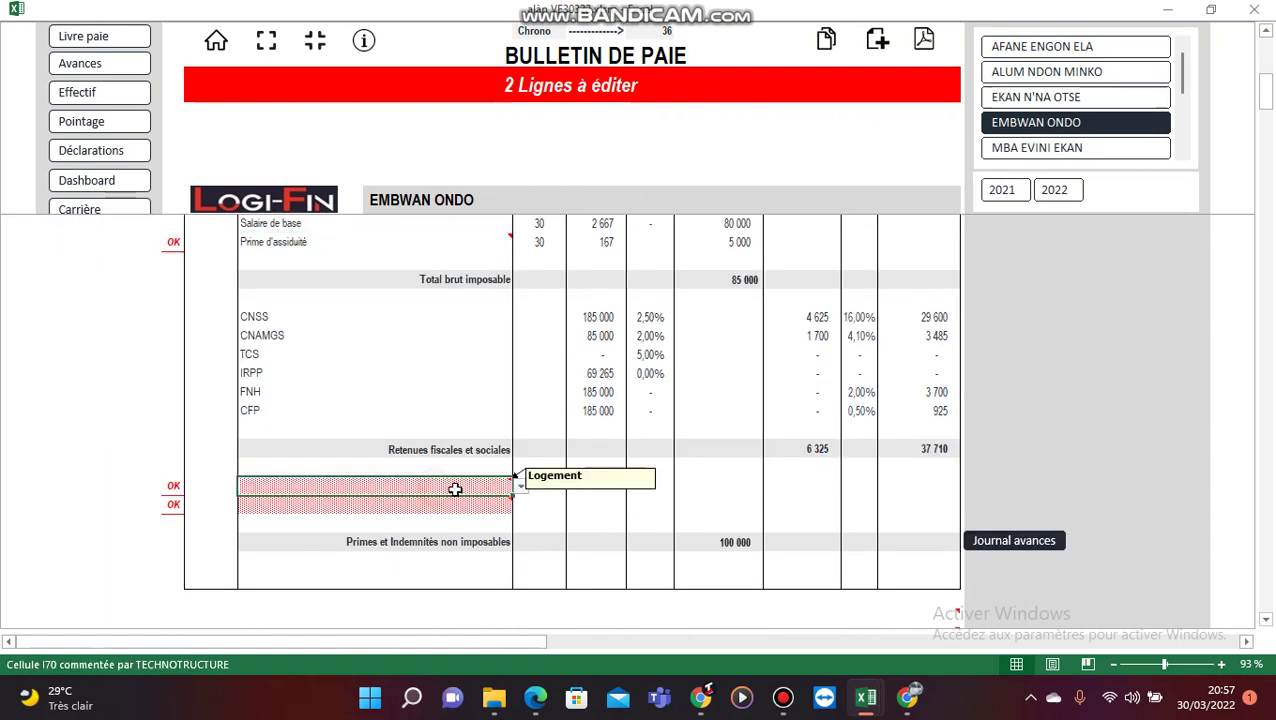
# Step: Add Indemnité de Logement and Indemnité de responsabilité to the two allowance lines
pyautogui.click(522, 490)
pyautogui.click(360, 505)
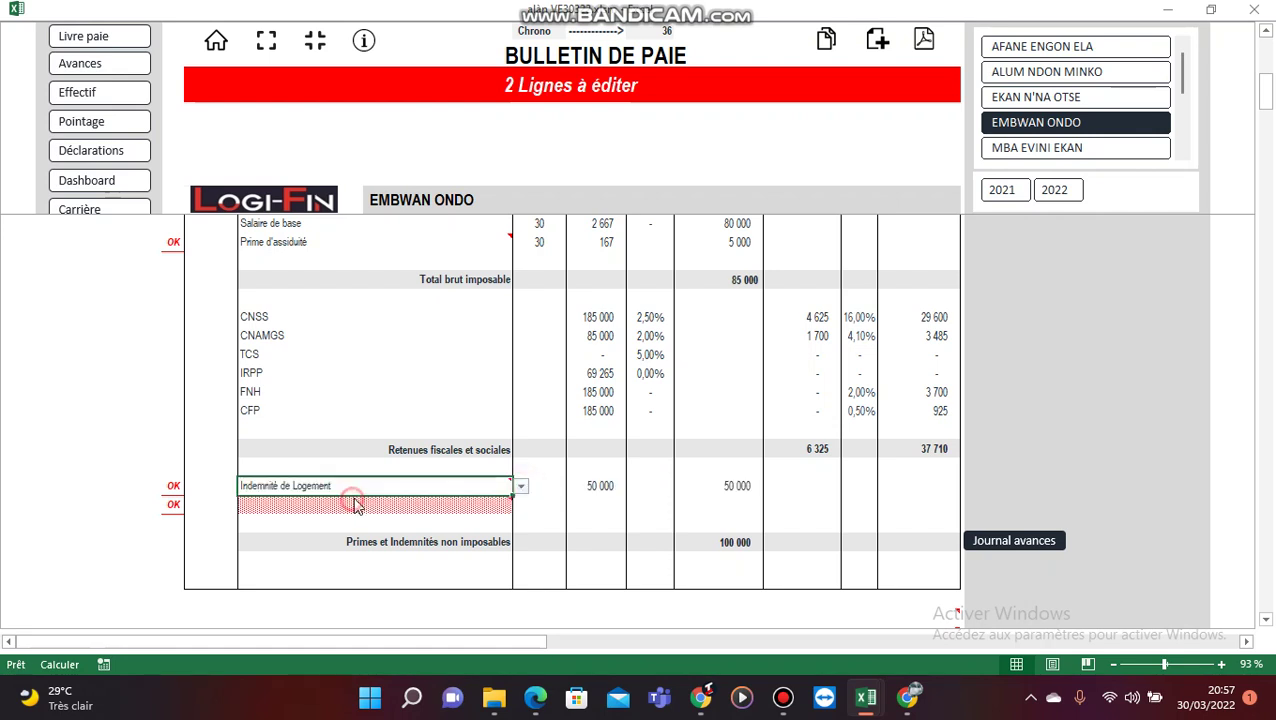
pyautogui.click(446, 507)
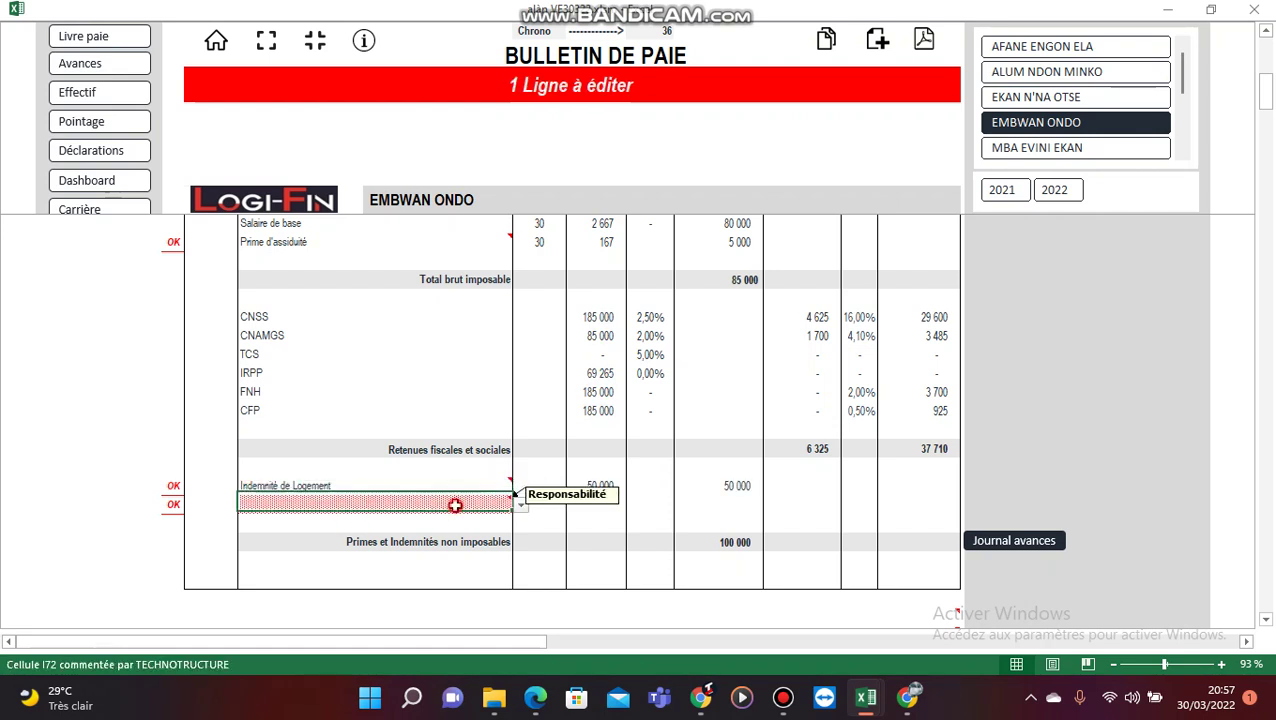
pyautogui.click(522, 505)
pyautogui.click(376, 521)
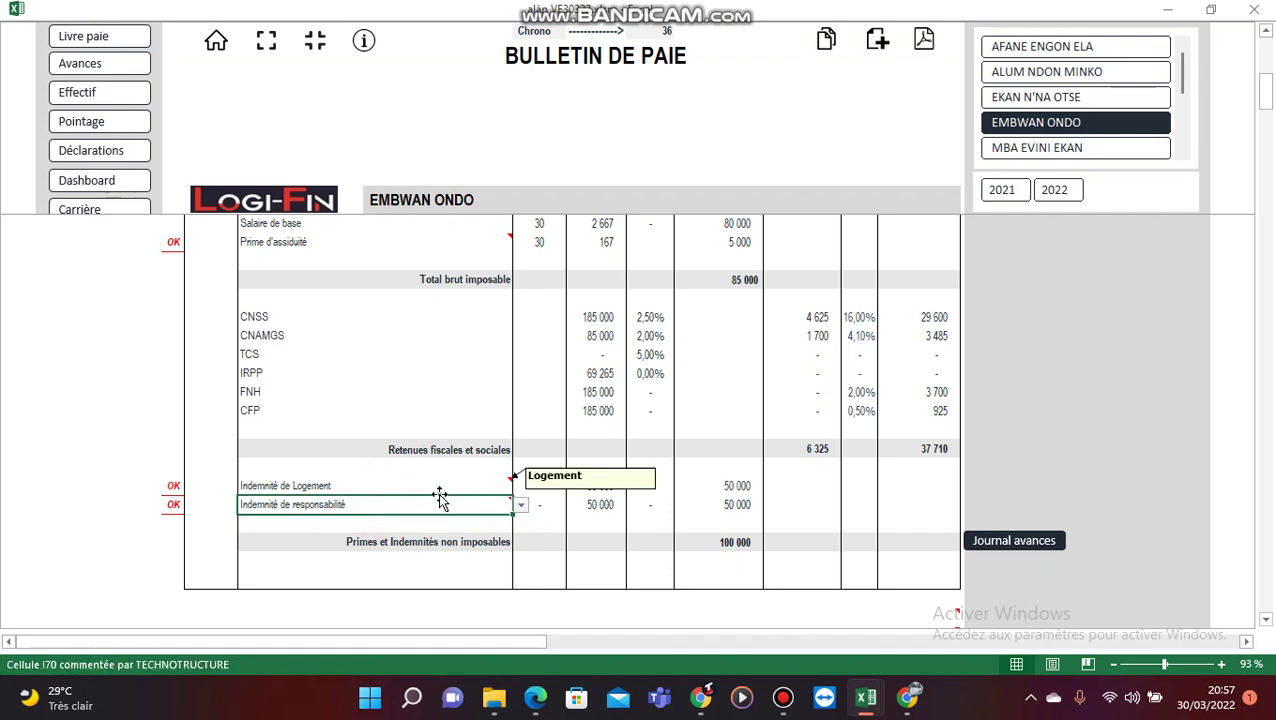
# Step: Delete both allowance lines and re-add them, each at 50 000
pyautogui.press('Delete')
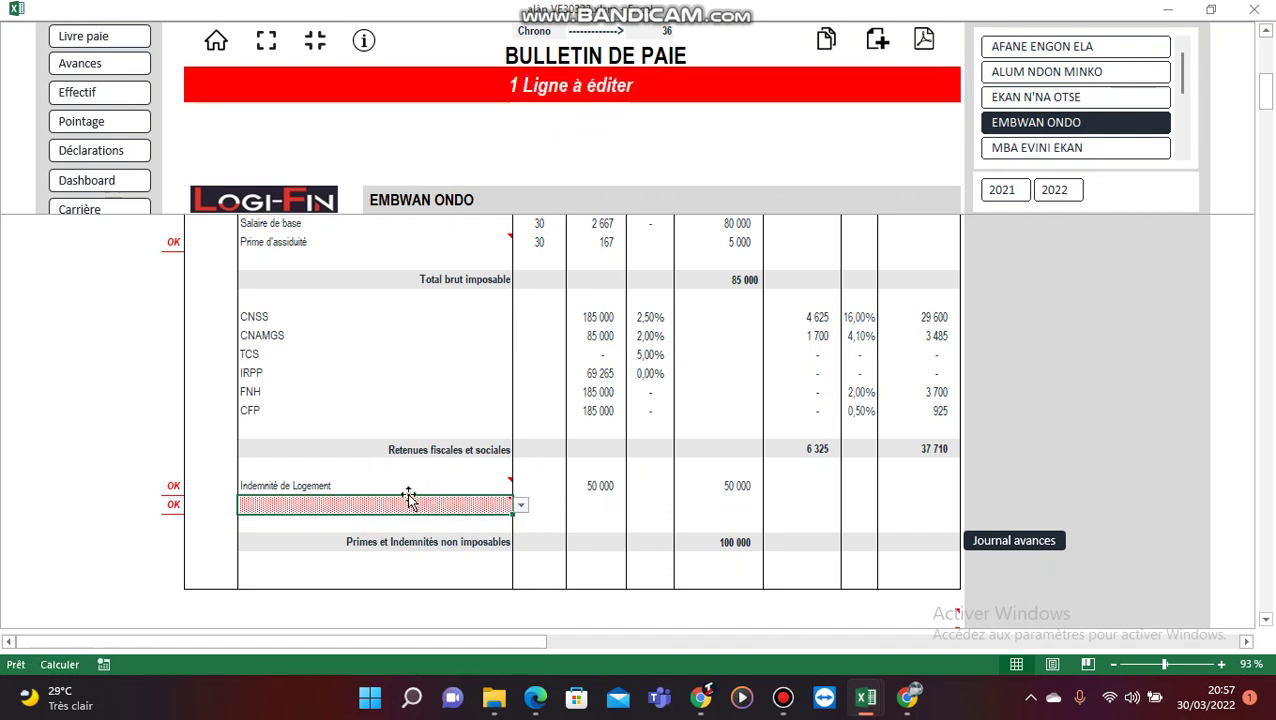
pyautogui.click(407, 486)
pyautogui.press('Delete')
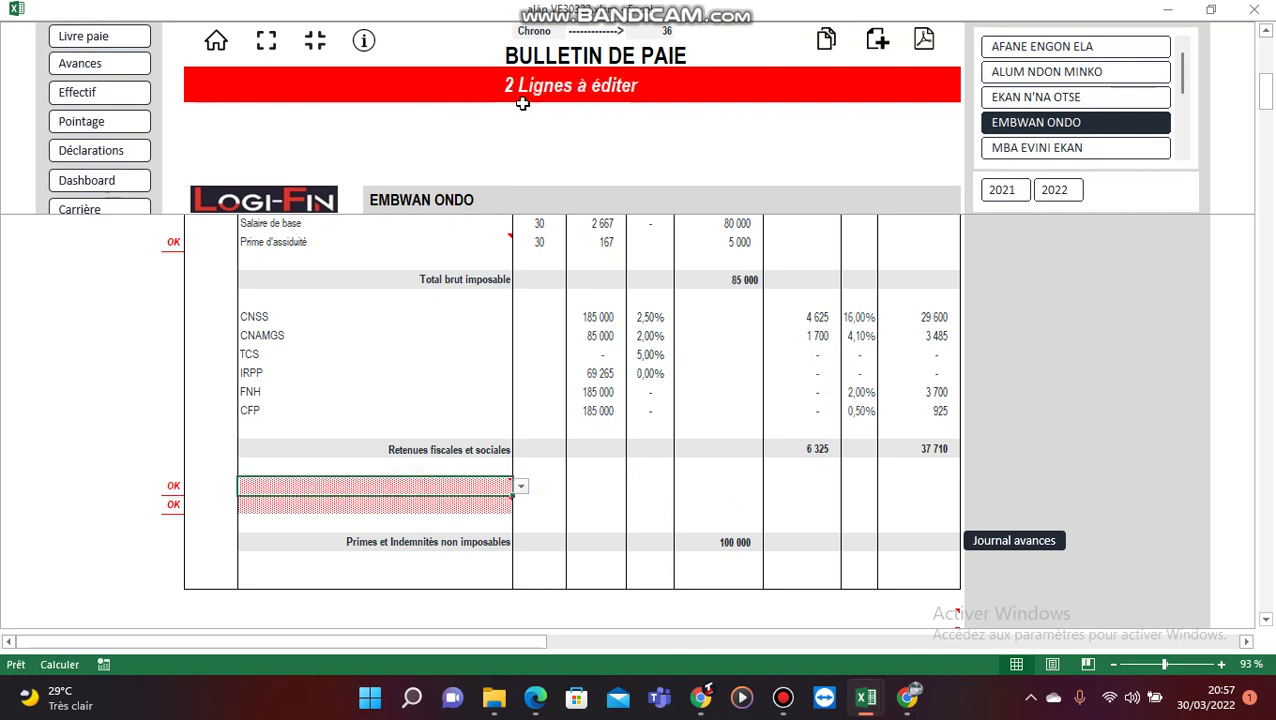
pyautogui.click(518, 485)
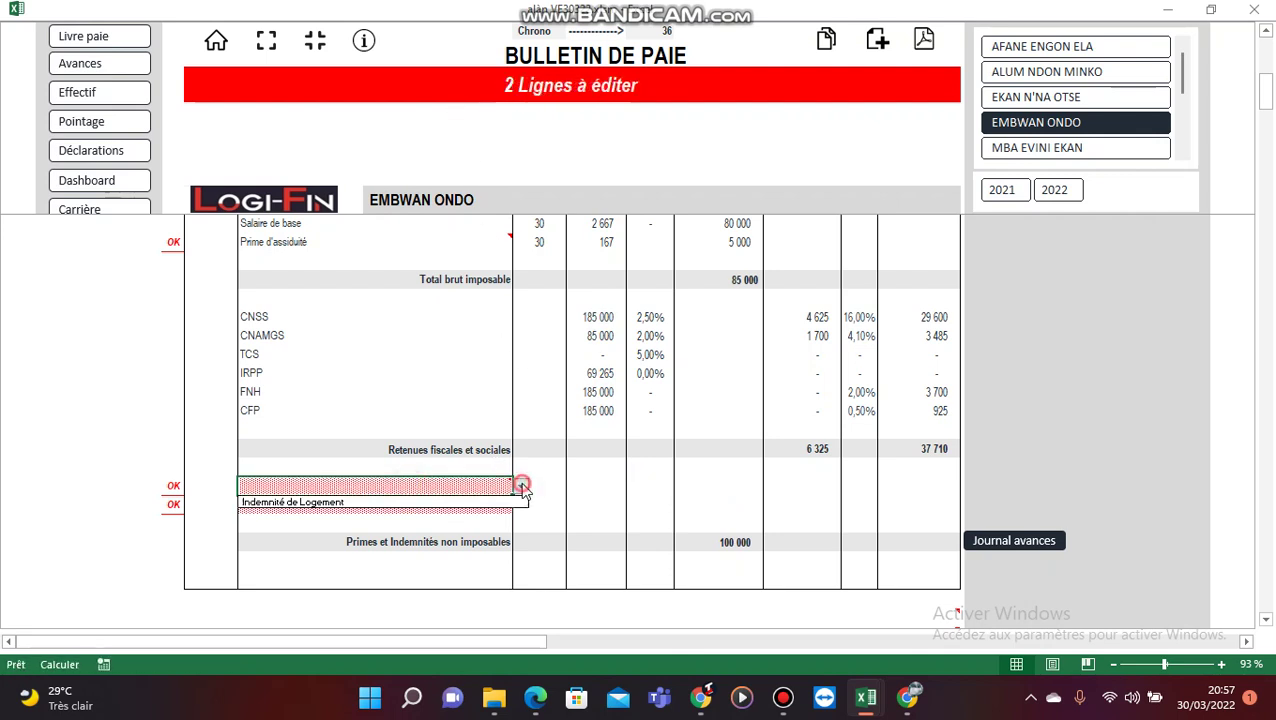
pyautogui.click(390, 503)
pyautogui.click(450, 506)
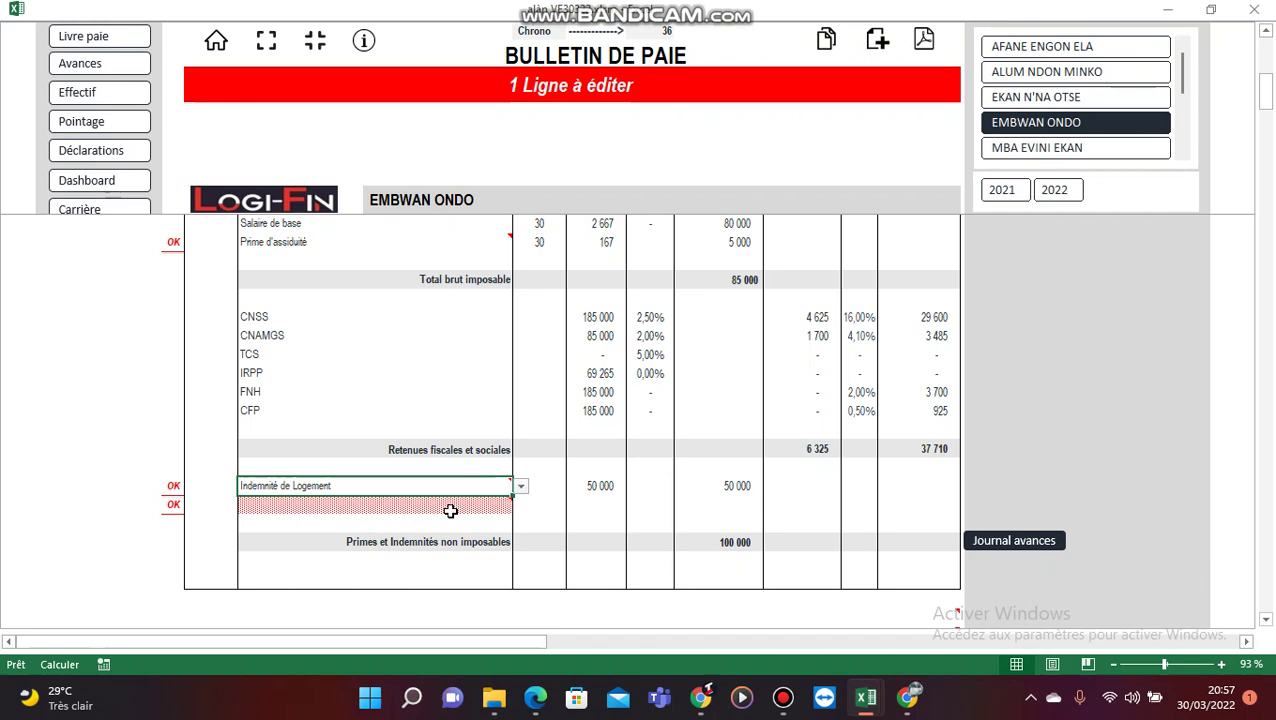
pyautogui.click(521, 505)
pyautogui.click(400, 517)
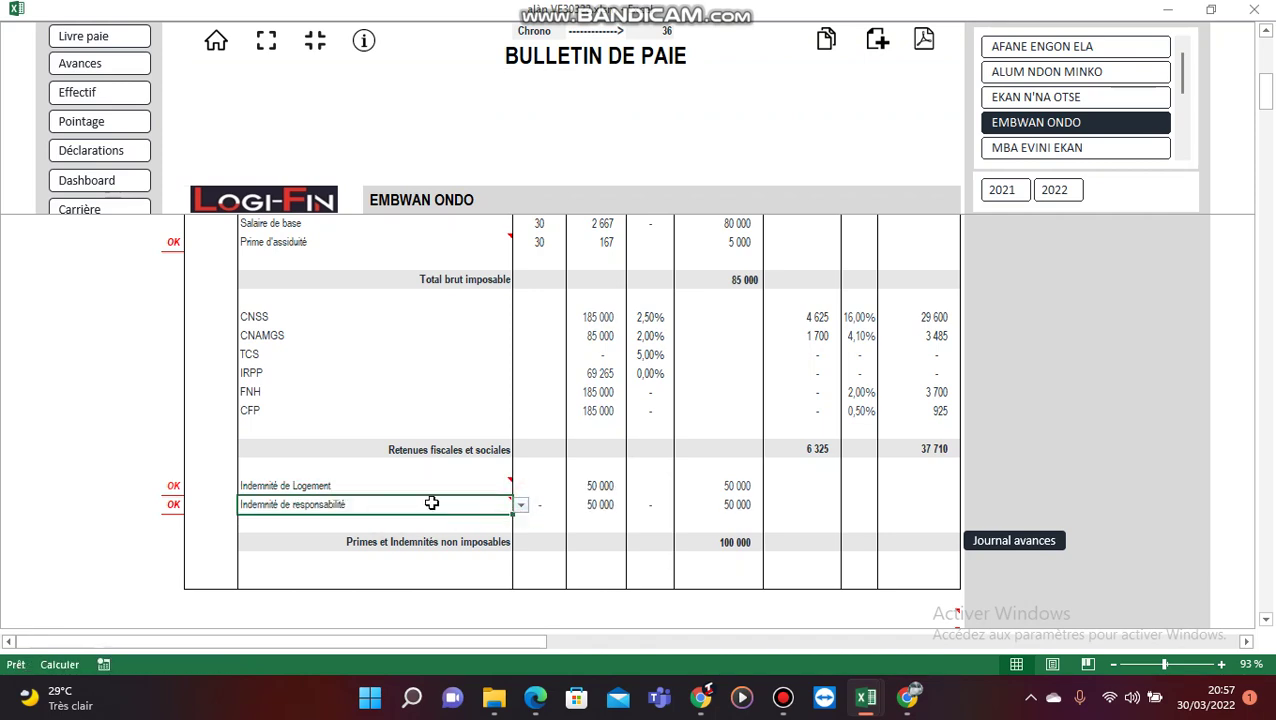
pyautogui.scroll(6, 464, 456)
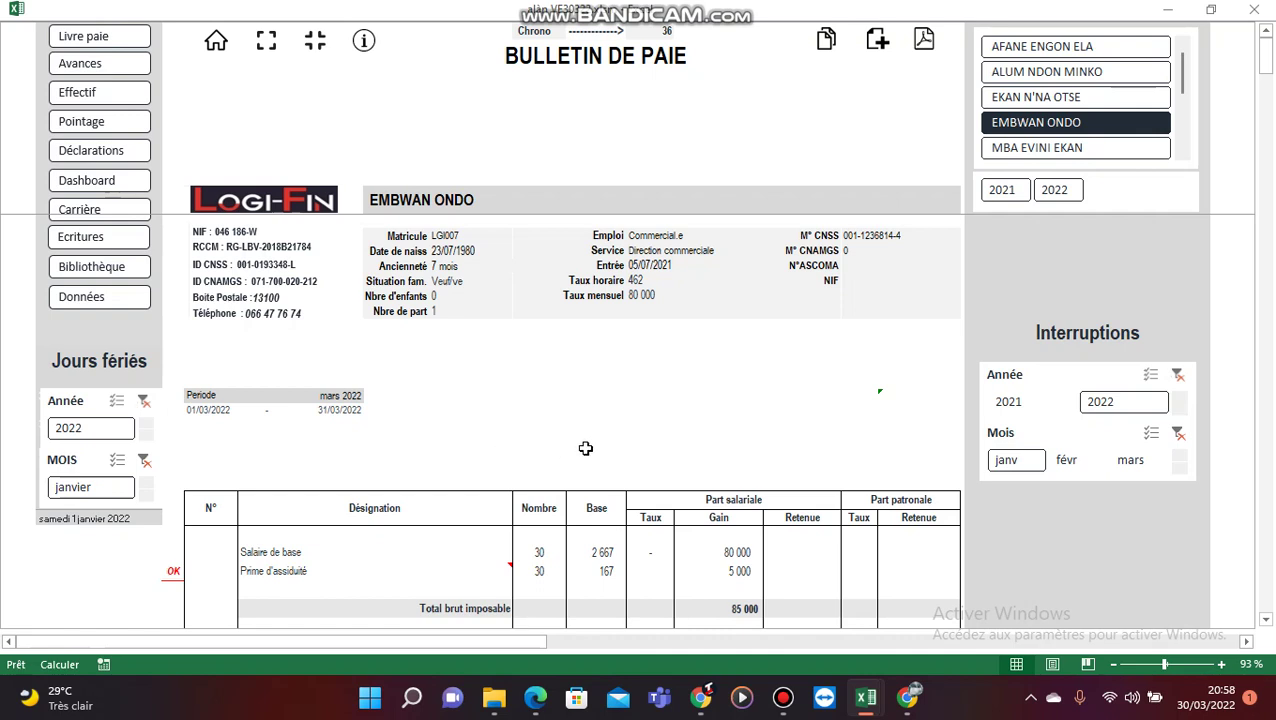
# Step: Check the payroll register's last entry, row 35
pyautogui.click(664, 32)
pyautogui.click(86, 40)
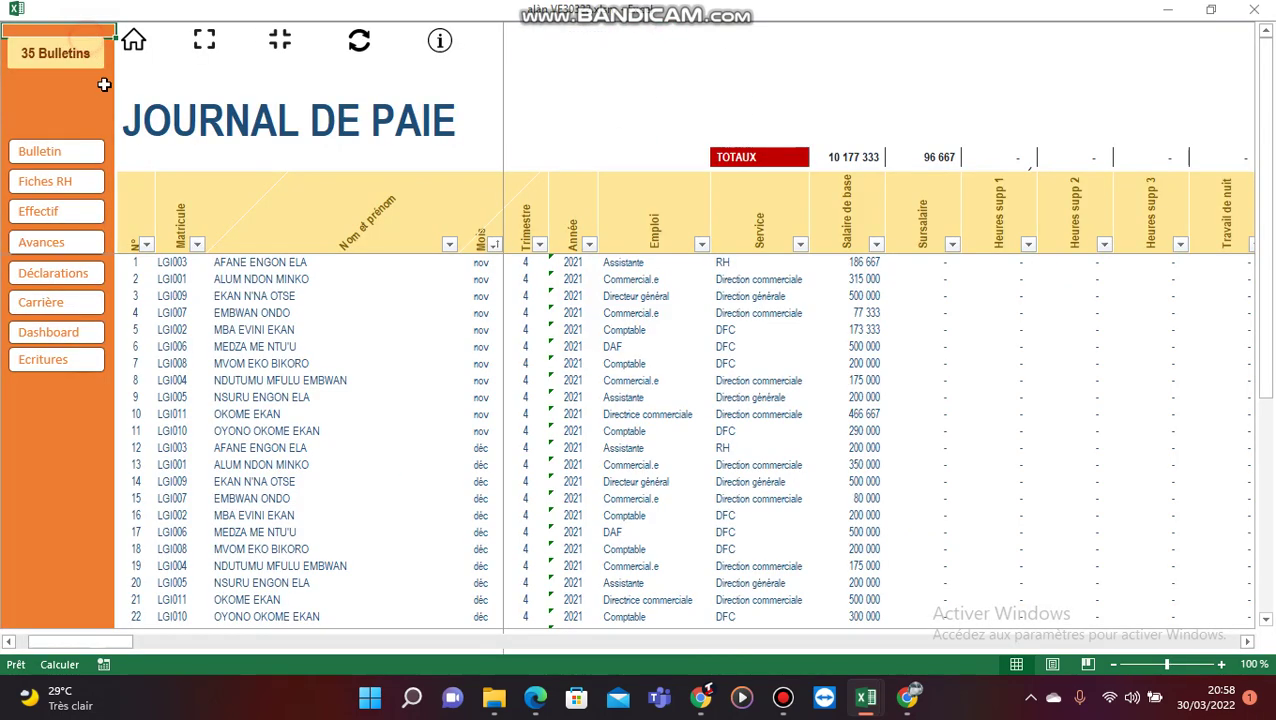
pyautogui.scroll(-7, 214, 441)
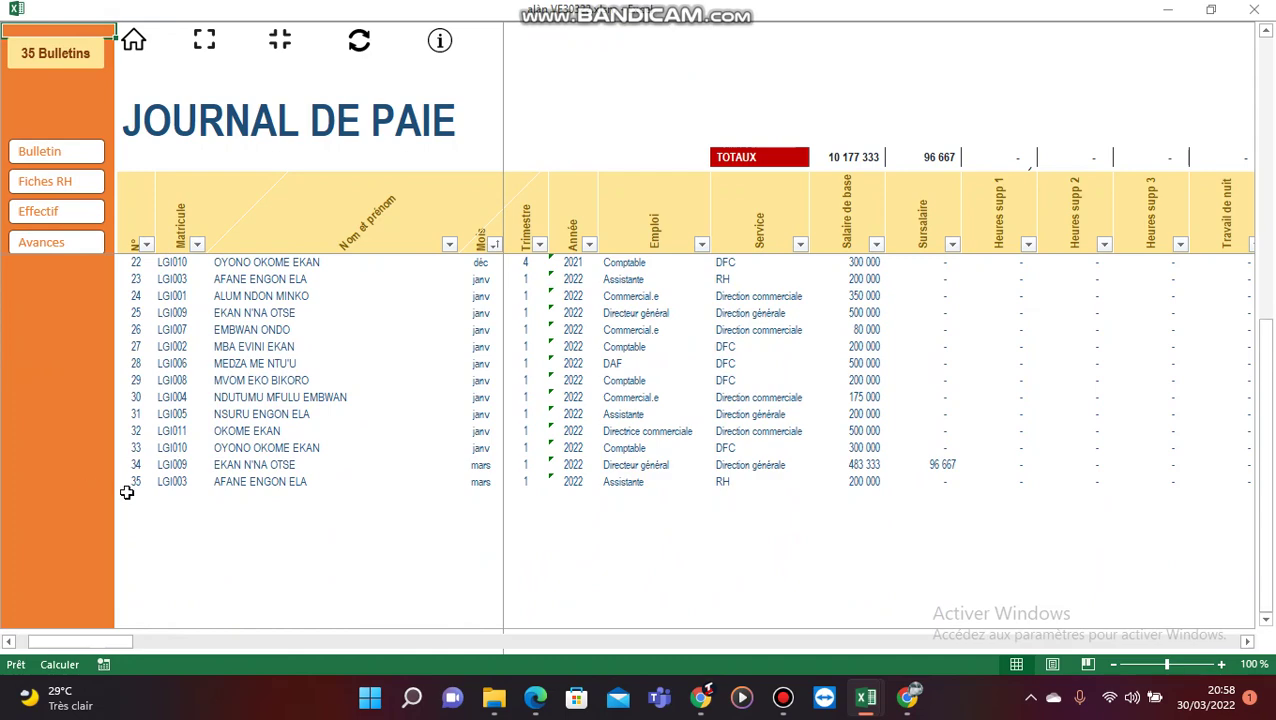
pyautogui.click(137, 484)
pyautogui.click(228, 483)
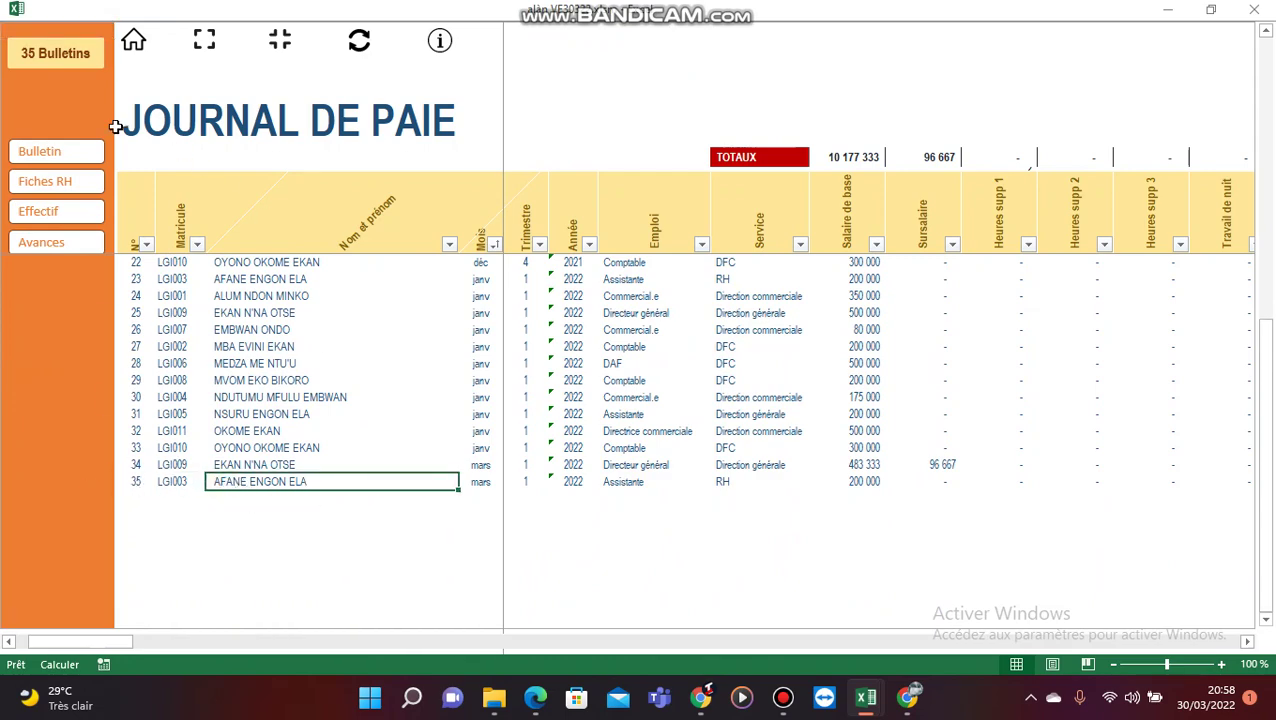
# Step: Copy the March 2022 payslip into the payroll register and acknowledge the confirmation
pyautogui.click(58, 158)
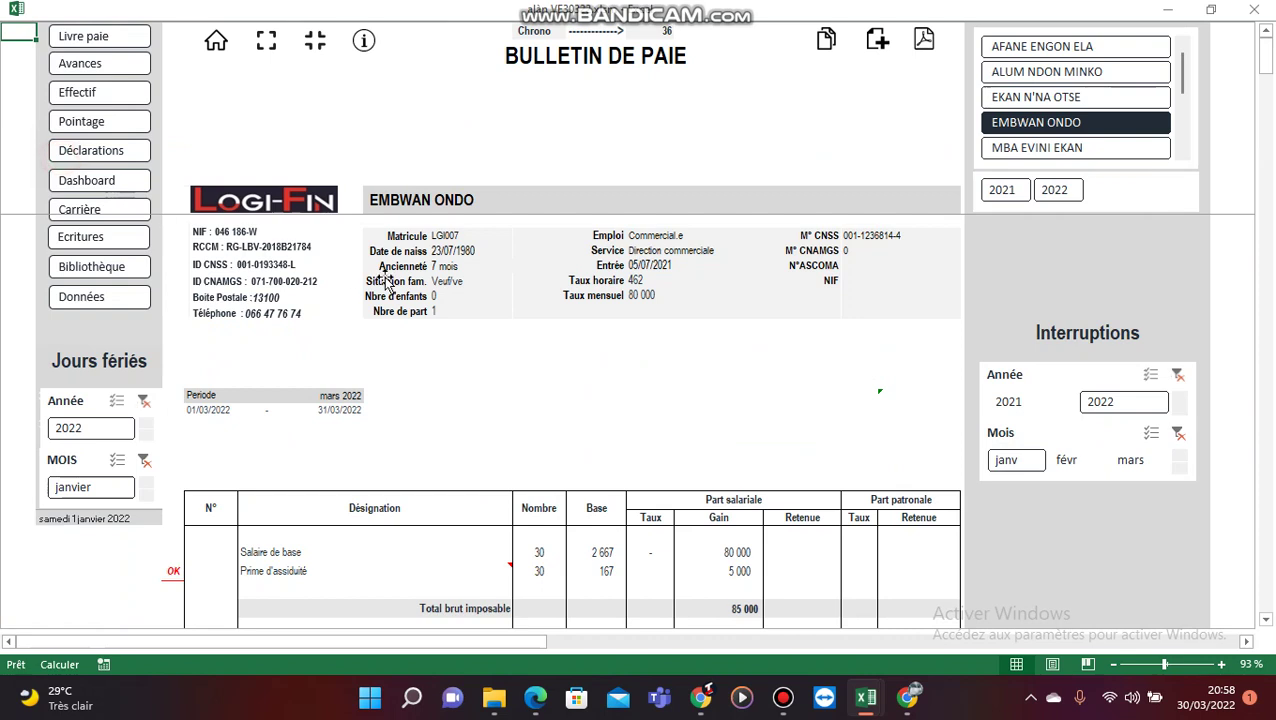
pyautogui.click(825, 48)
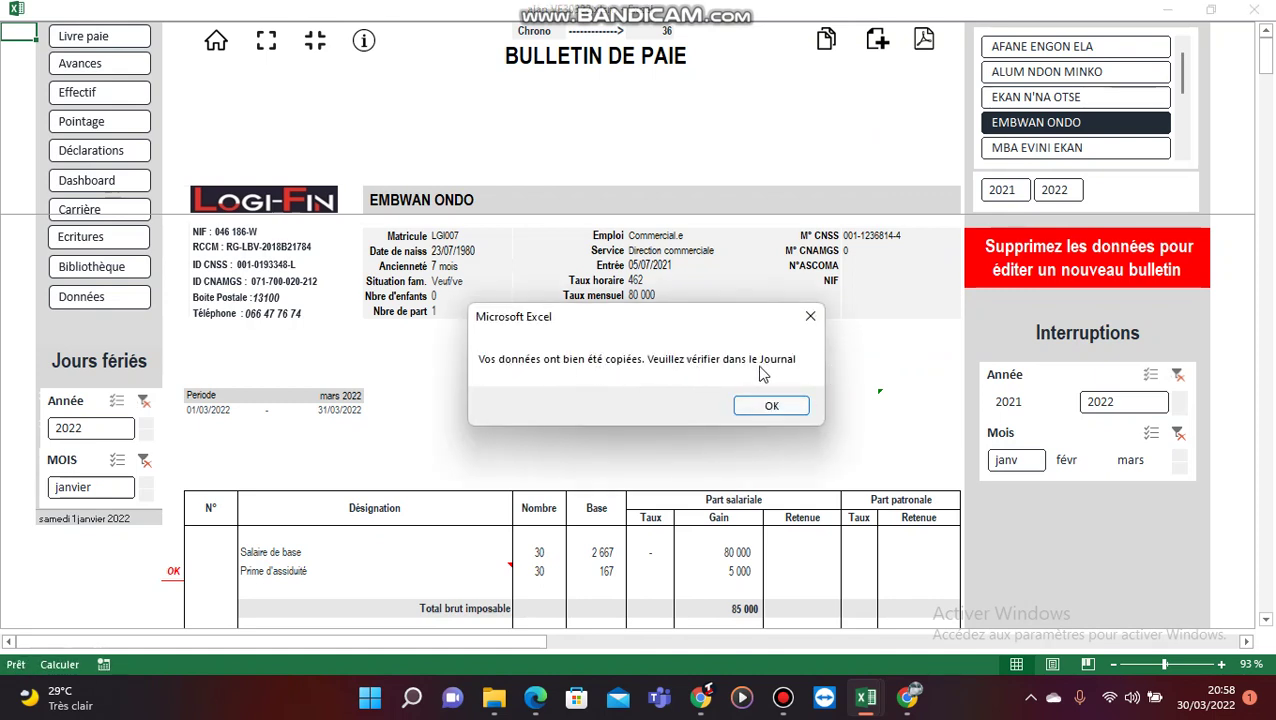
pyautogui.click(771, 404)
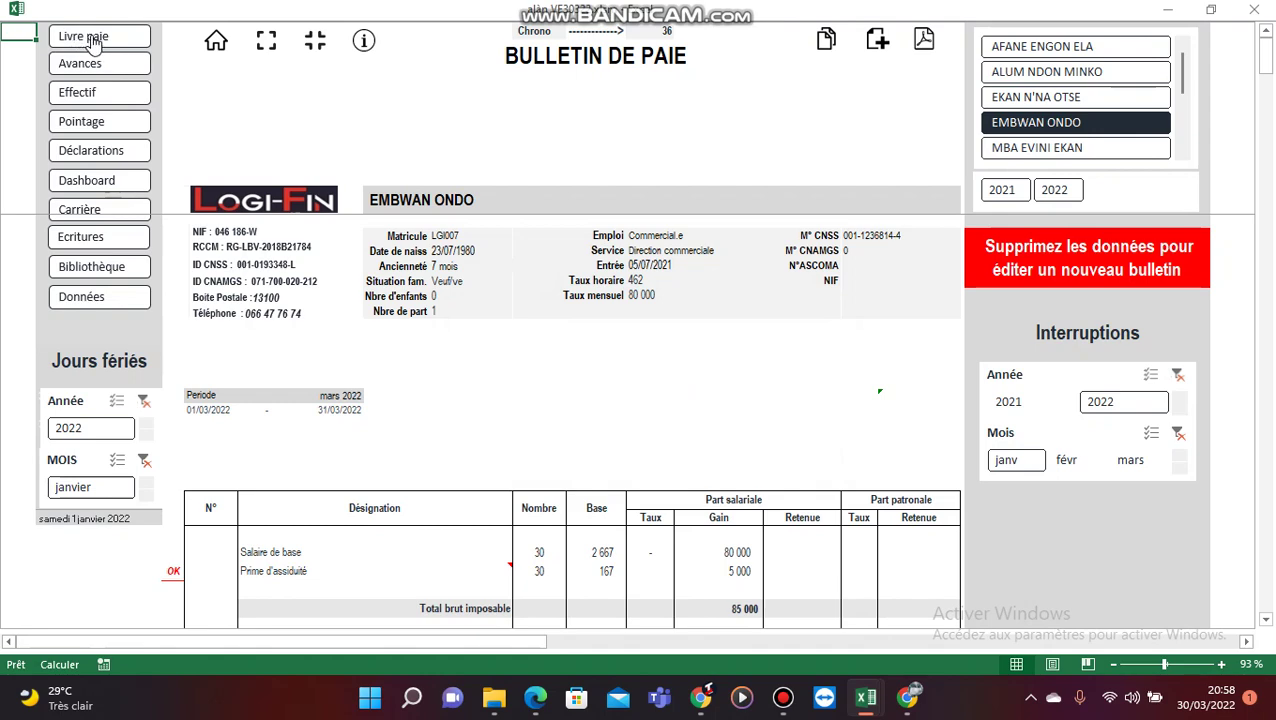
pyautogui.click(92, 40)
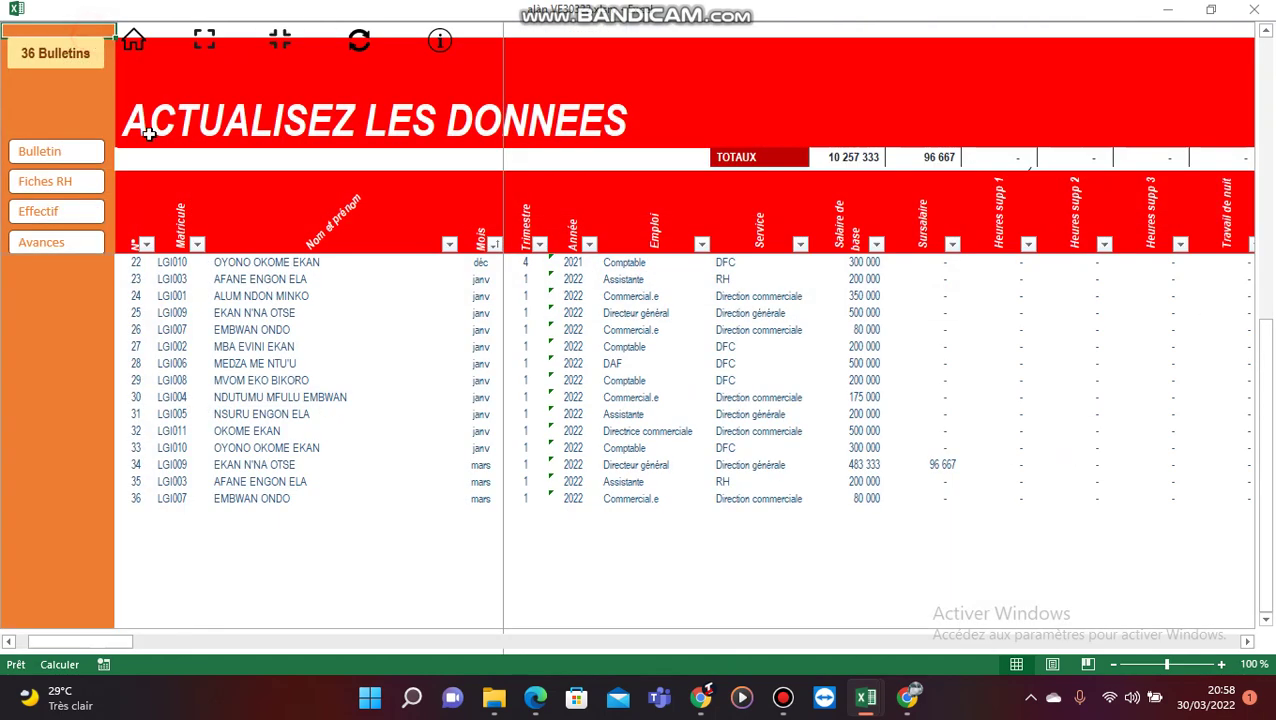
# Step: Inspect the new row 36 mars 2022 entry, refresh the register, and return to the payslip
pyautogui.click(140, 500)
pyautogui.press('Right')
pyautogui.press('Right')
pyautogui.press('Right')
pyautogui.press('Right')
pyautogui.press('Right')
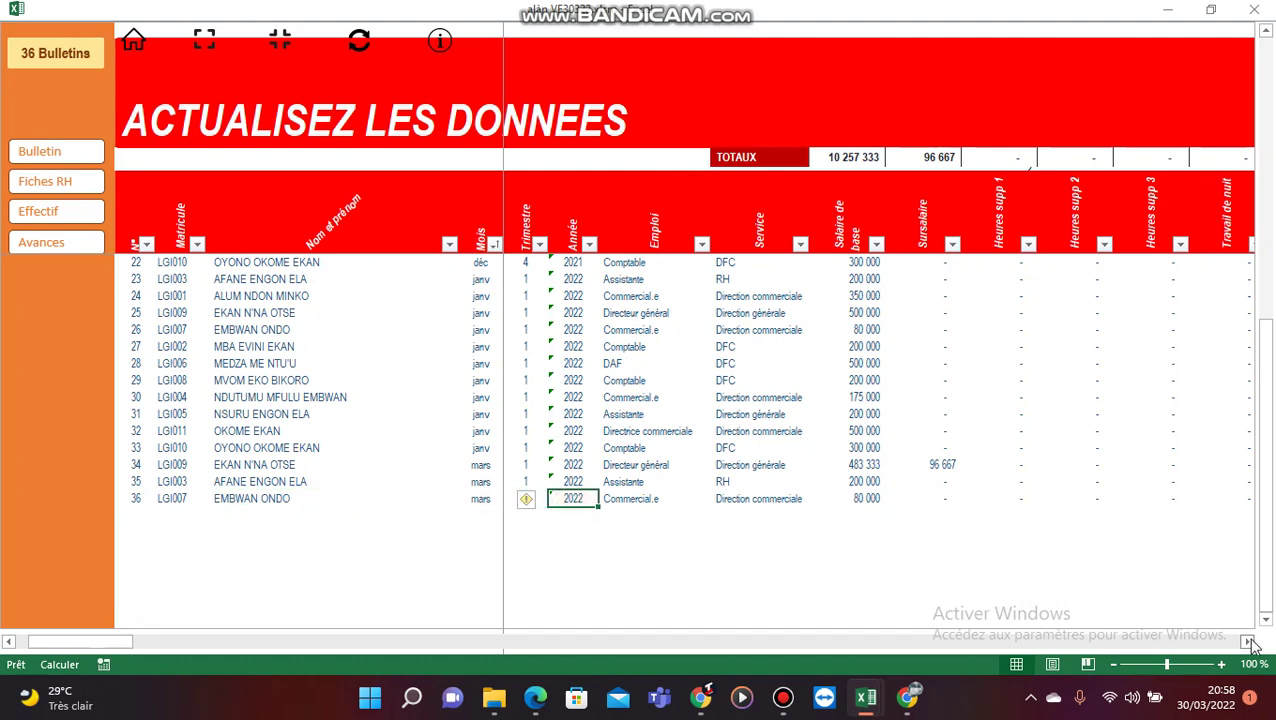
pyautogui.moveTo(1250, 642); pyautogui.dragTo(1252, 643)
pyautogui.moveTo(485, 641); pyautogui.dragTo(80, 640)
pyautogui.click(359, 44)
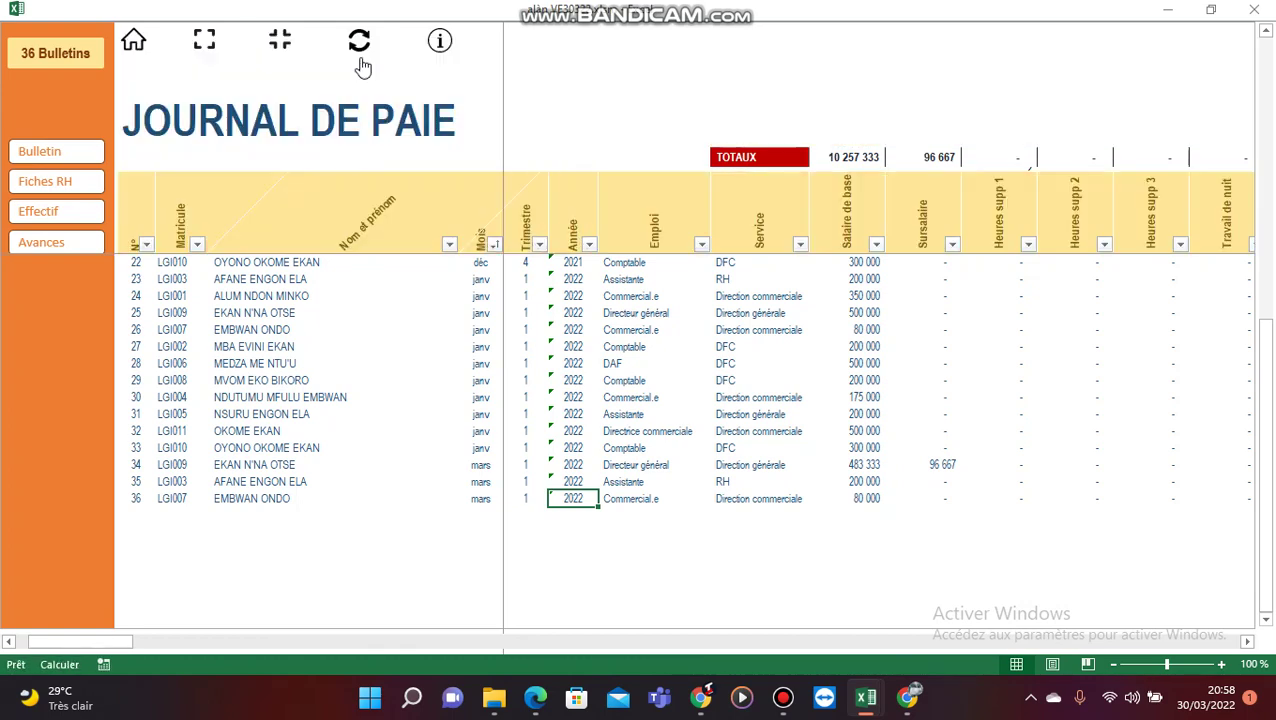
pyautogui.click(82, 157)
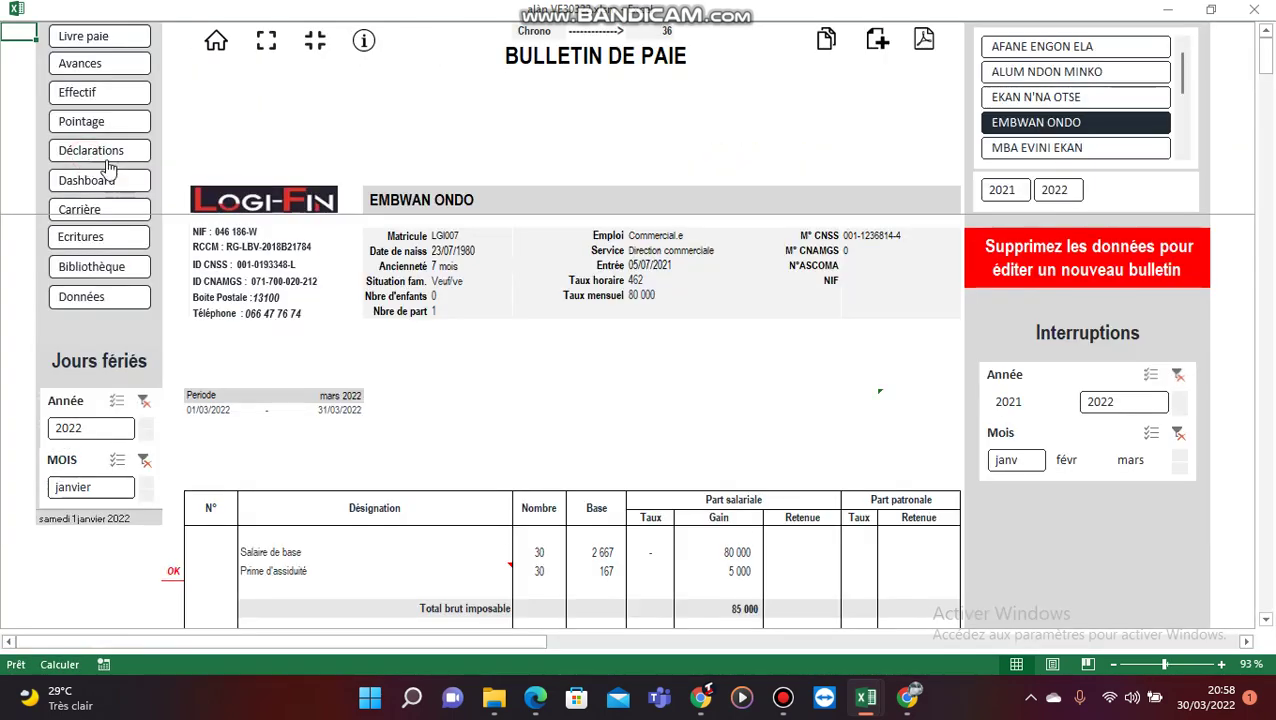
pyautogui.scroll(-8, 664, 364)
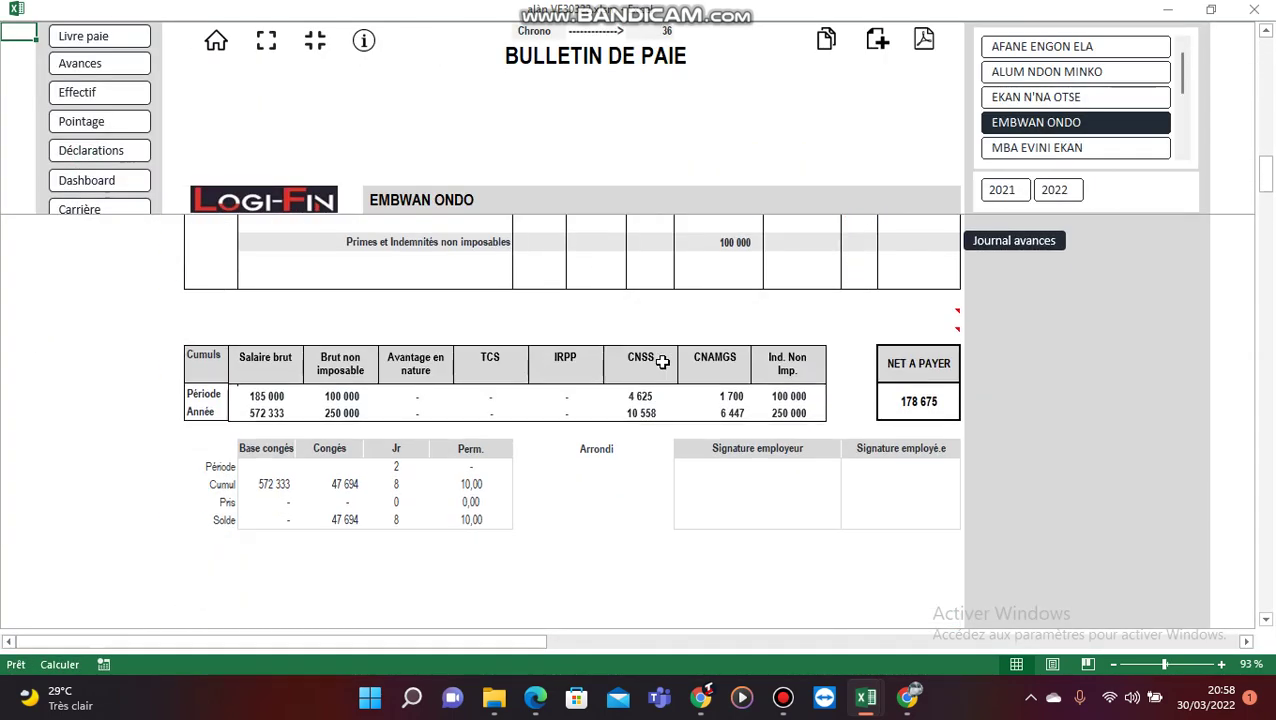
pyautogui.scroll(-2, 664, 364)
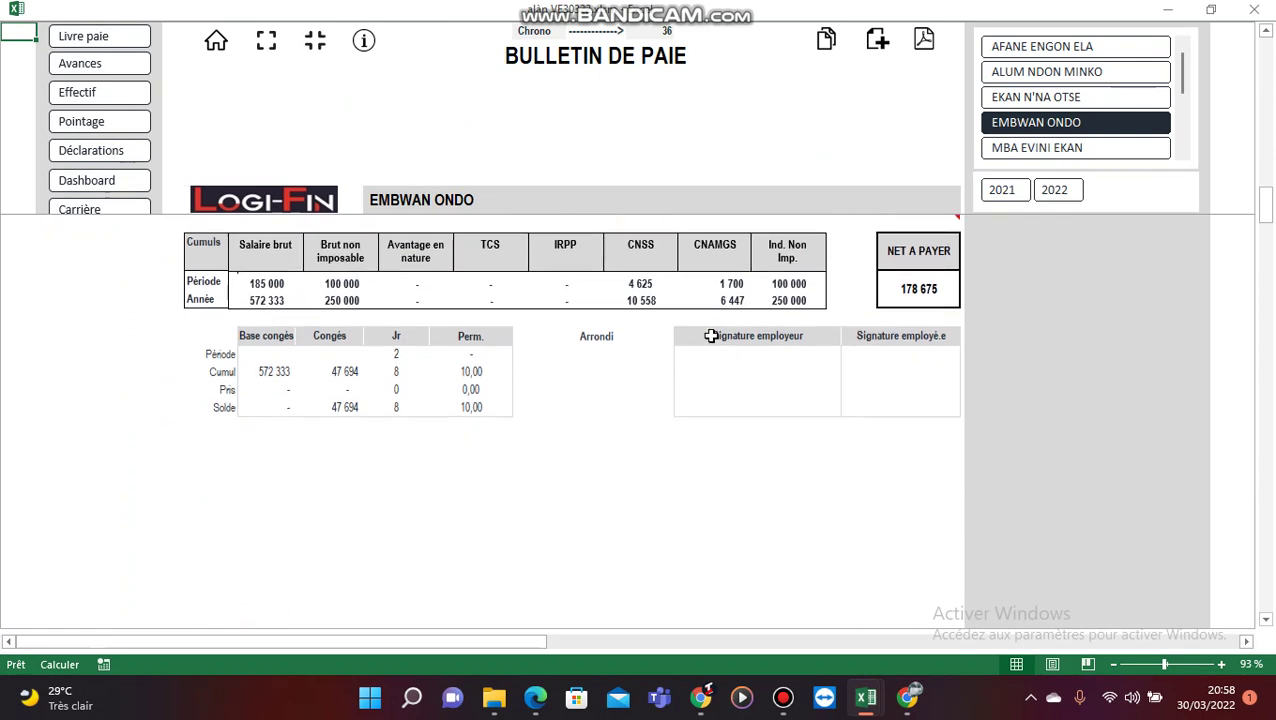
pyautogui.scroll(10, 711, 336)
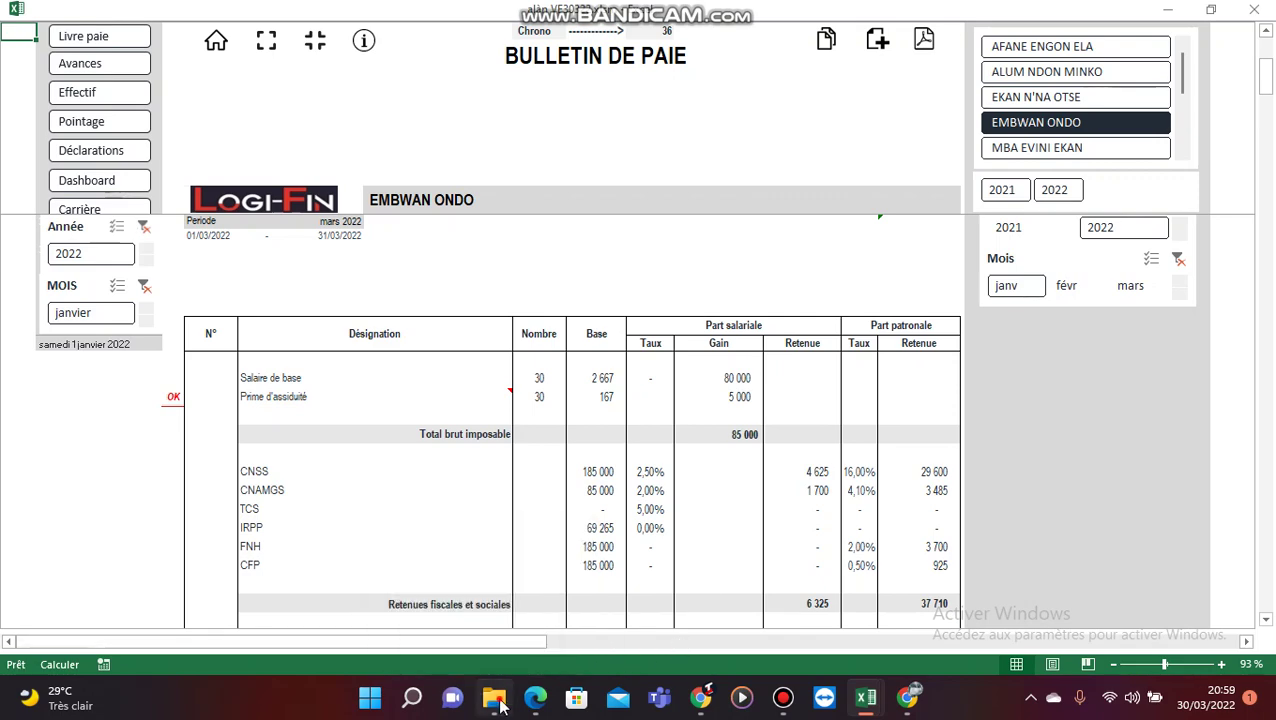
# Step: Confirm in File Explorer that the Bulletins\03 folder is empty, then return to the payslip workbook
pyautogui.click(495, 700)
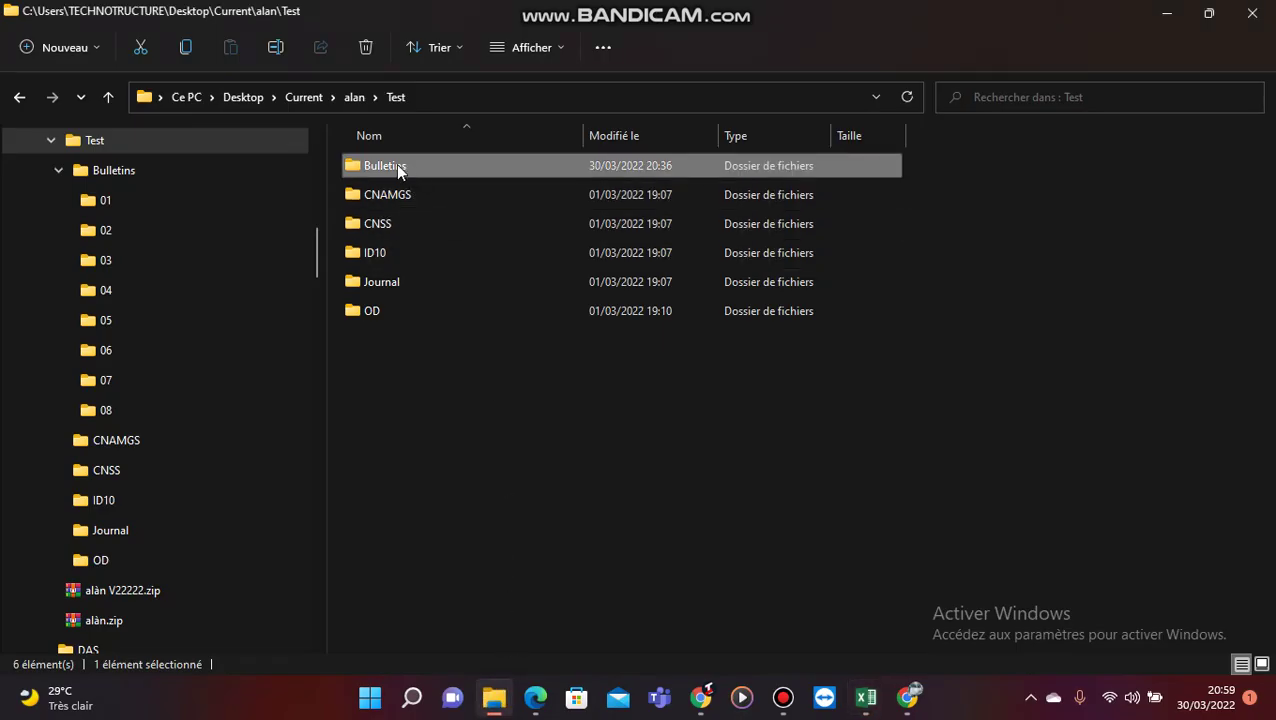
pyautogui.doubleClick(396, 165)
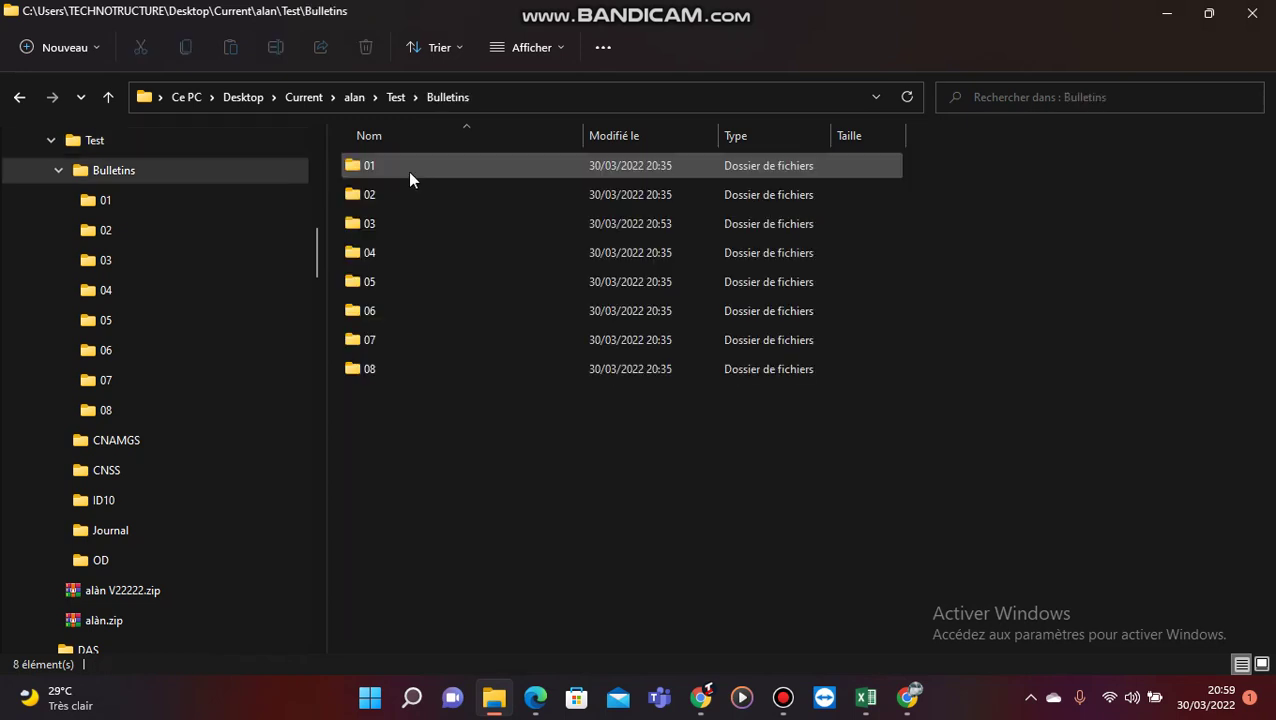
pyautogui.doubleClick(374, 224)
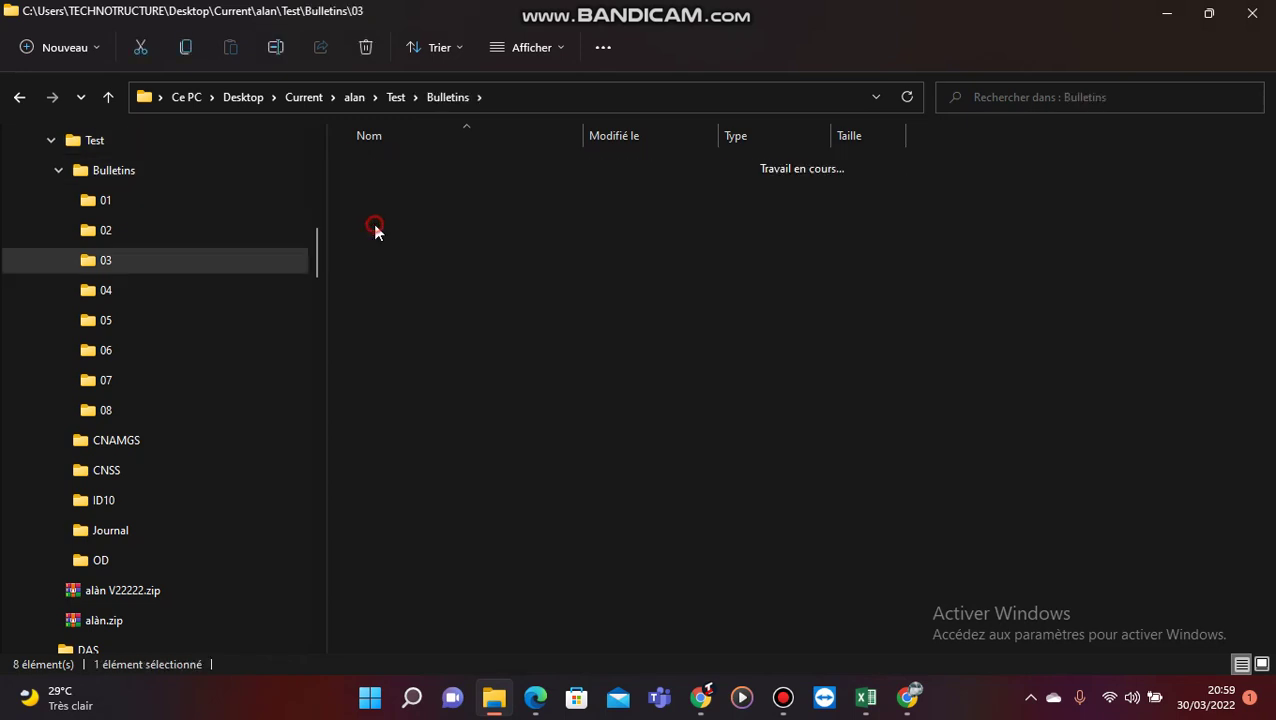
pyautogui.click(19, 97)
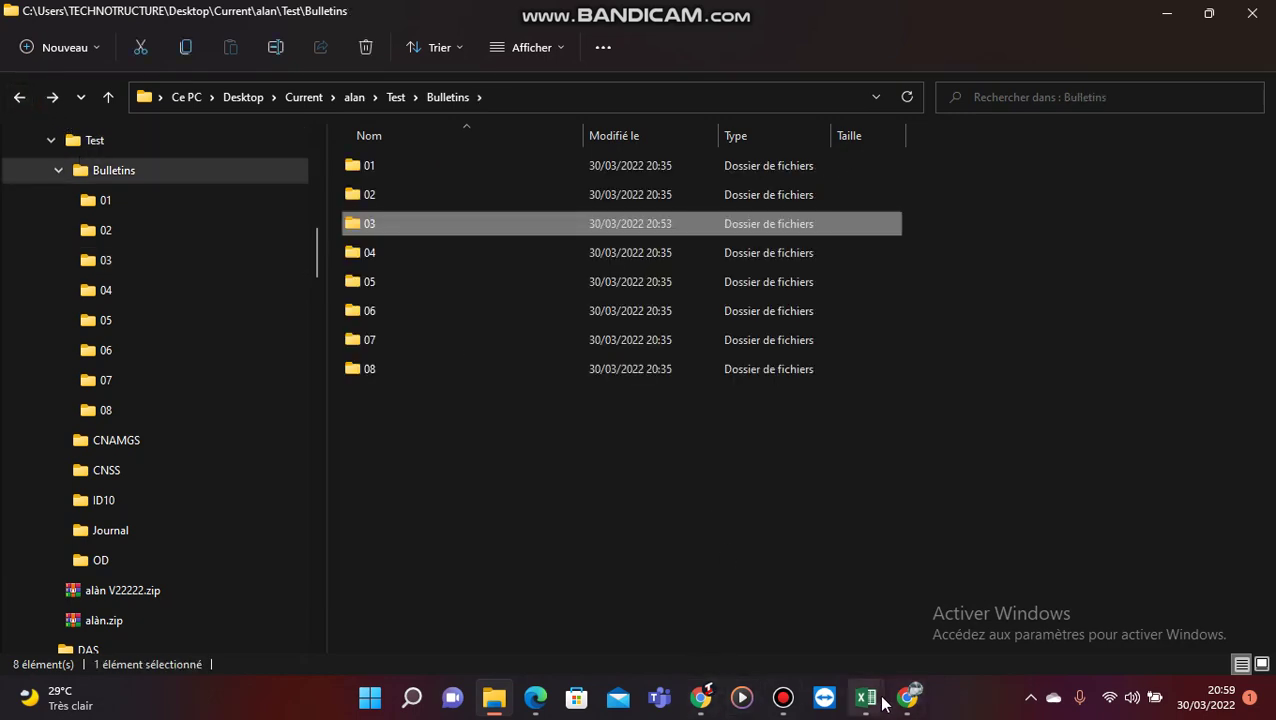
pyautogui.moveTo(866, 697)
pyautogui.click(1165, 605)
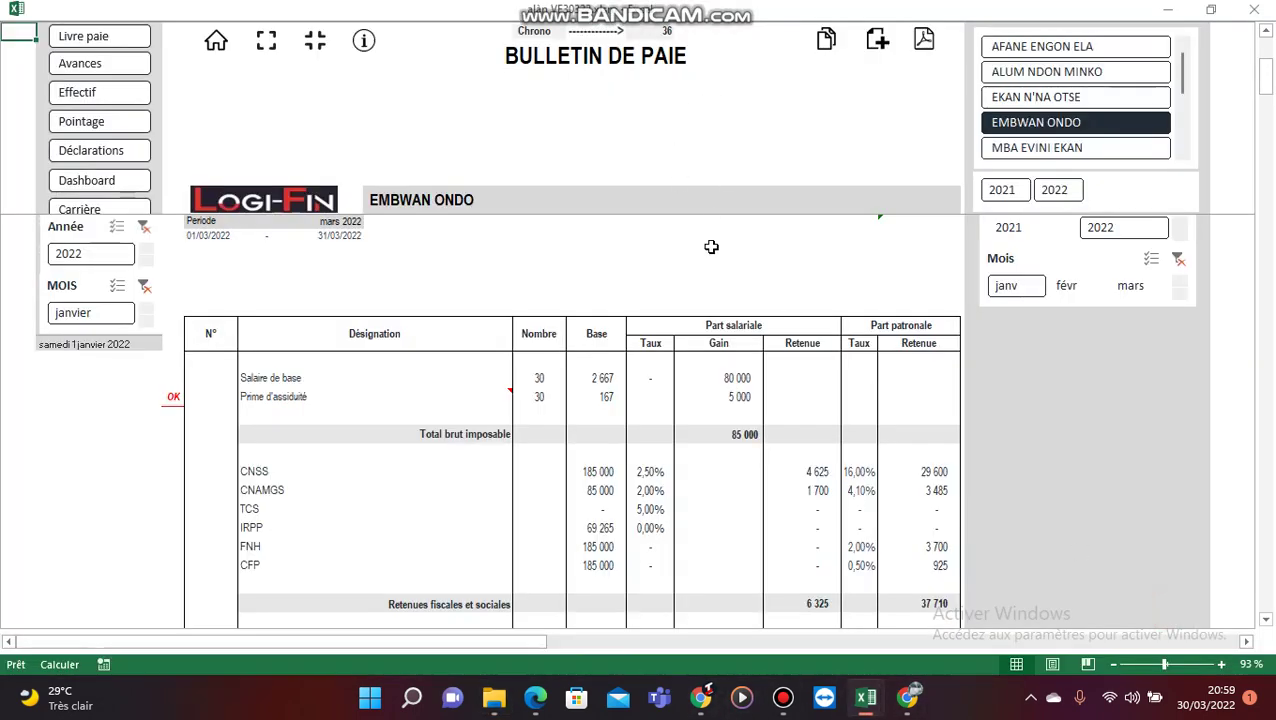
# Step: Export the March 2022 payslip as a PDF into the Bulletins\03 folder
pyautogui.click(924, 41)
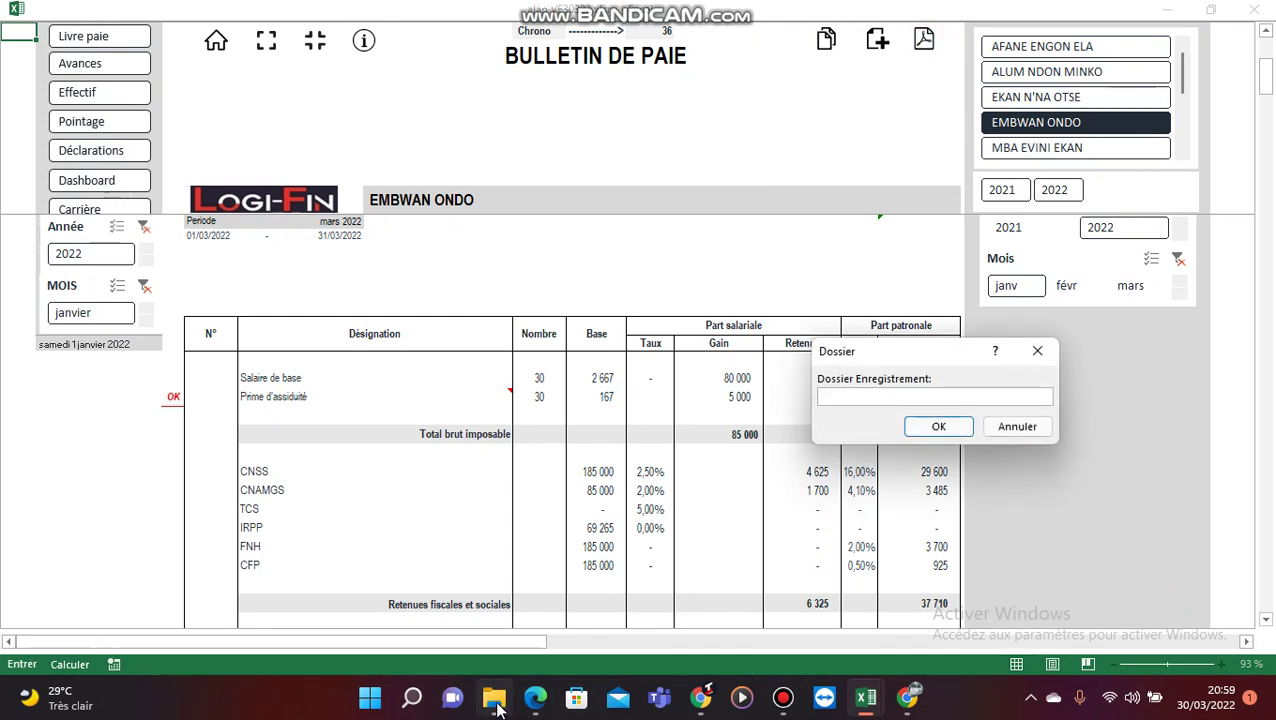
pyautogui.moveTo(494, 697)
pyautogui.click(477, 614)
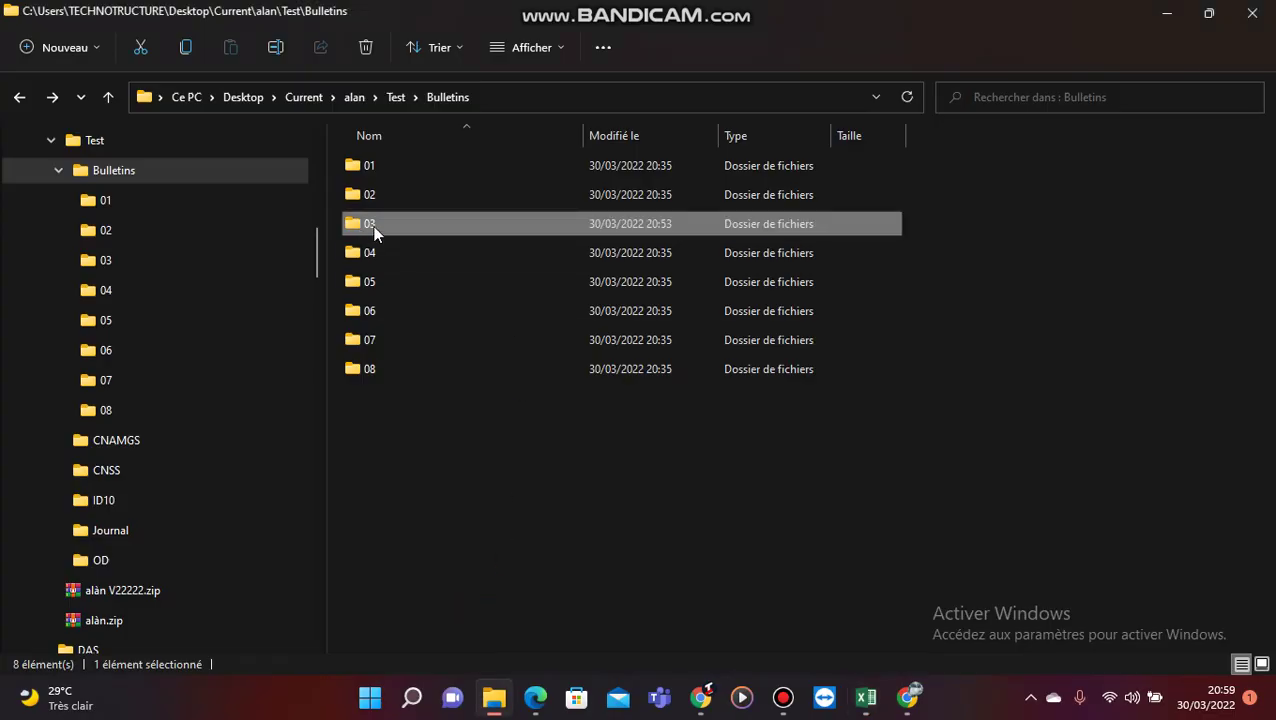
pyautogui.click(494, 697)
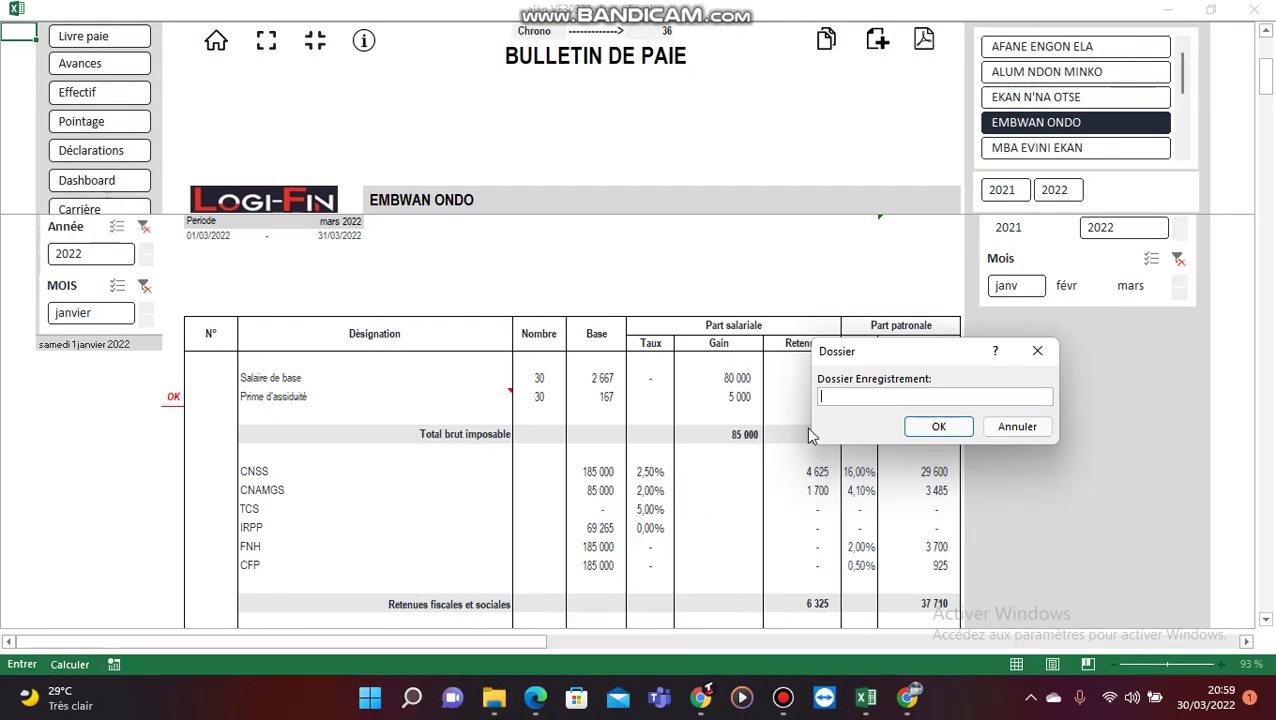
pyautogui.click(936, 427)
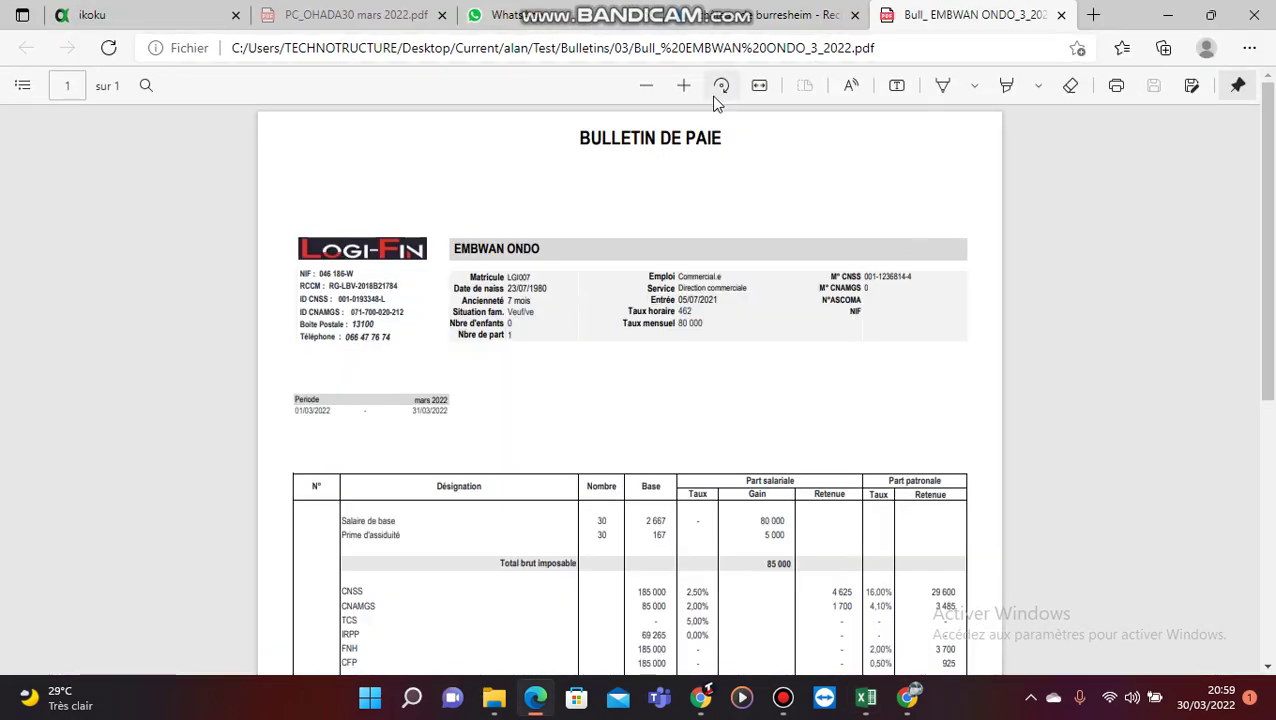
pyautogui.click(684, 87)
pyautogui.click(684, 87)
pyautogui.scroll(-5, 680, 265)
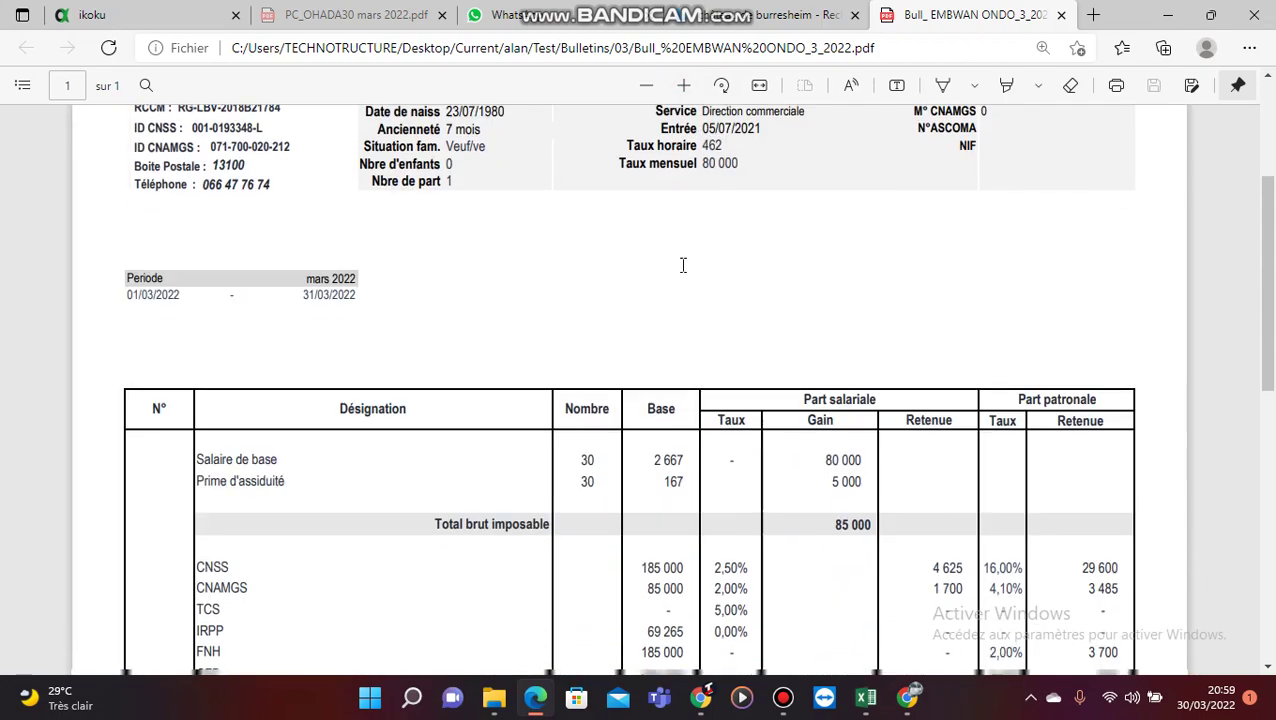
pyautogui.scroll(-5, 680, 272)
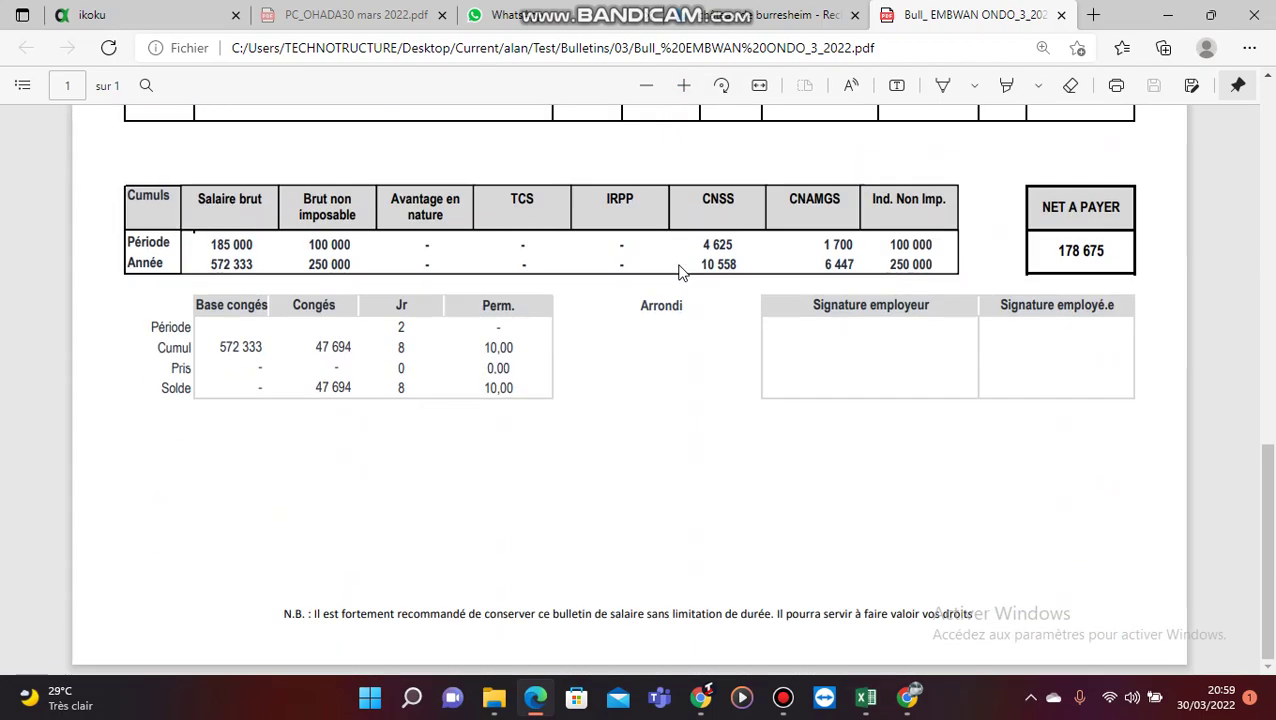
pyautogui.scroll(10, 680, 268)
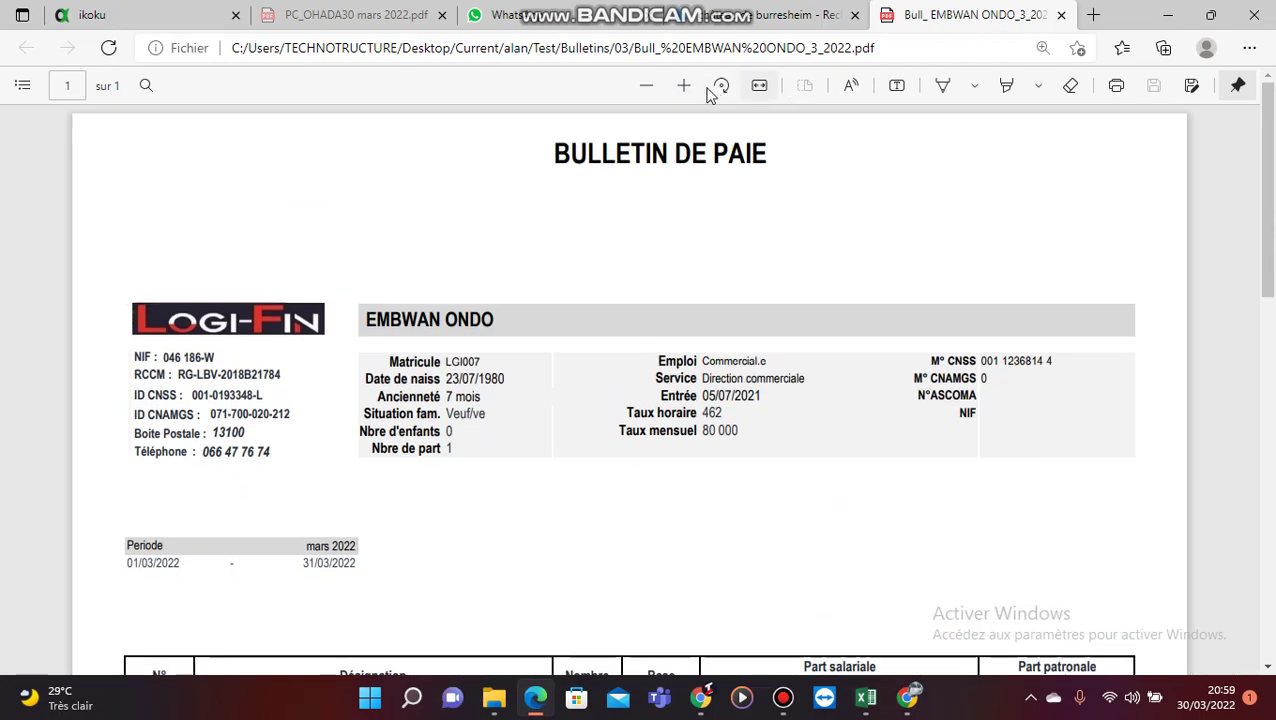
pyautogui.click(648, 86)
pyautogui.click(648, 86)
pyautogui.click(648, 86)
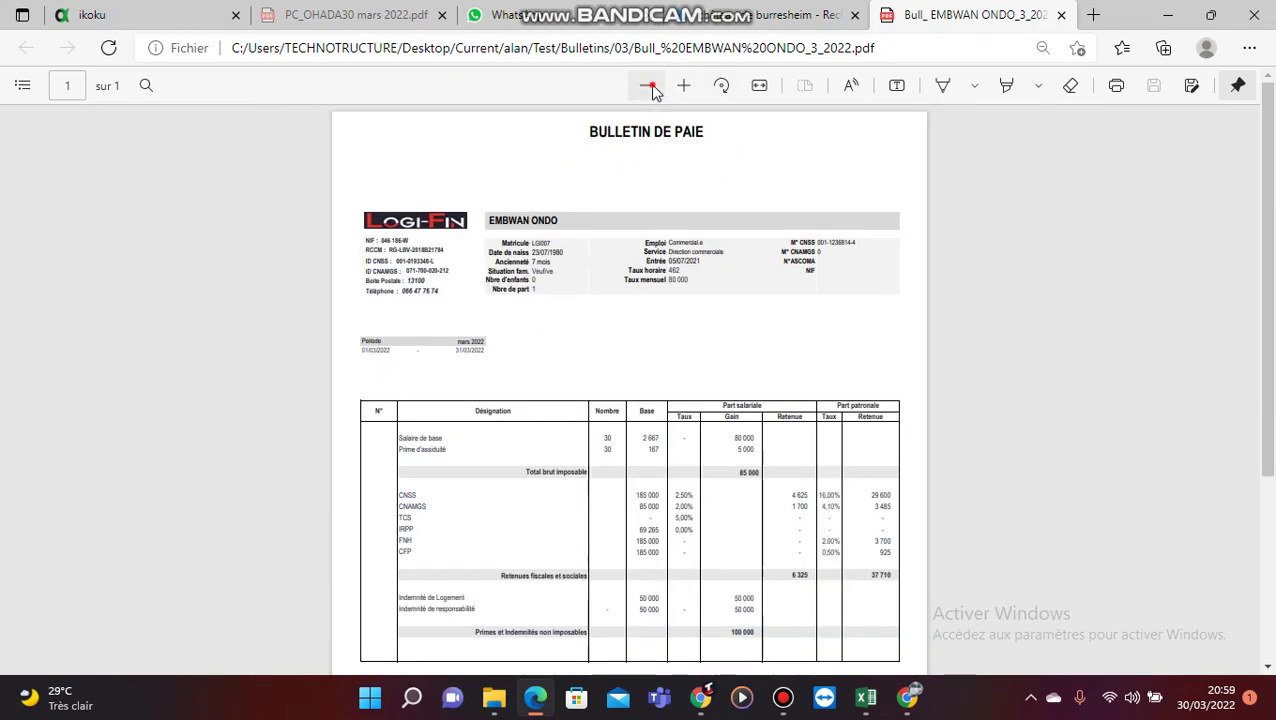
pyautogui.scroll(-3, 683, 345)
pyautogui.scroll(3, 687, 360)
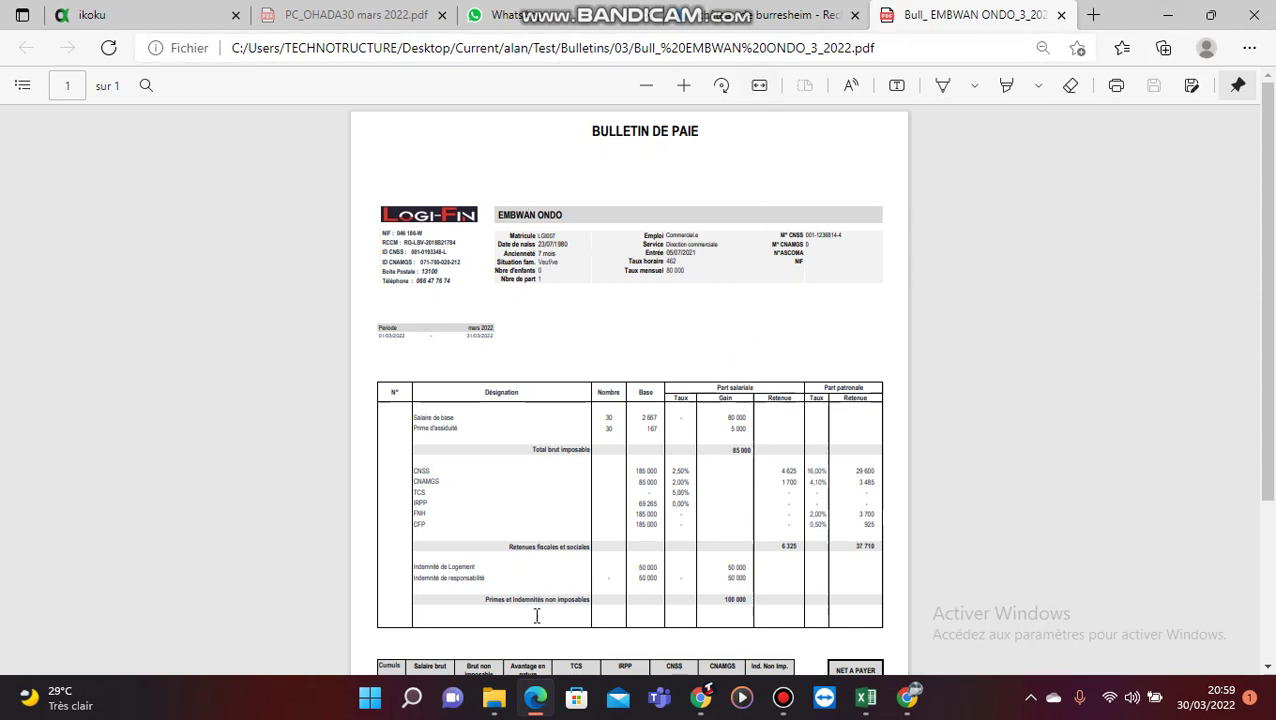
pyautogui.click(494, 697)
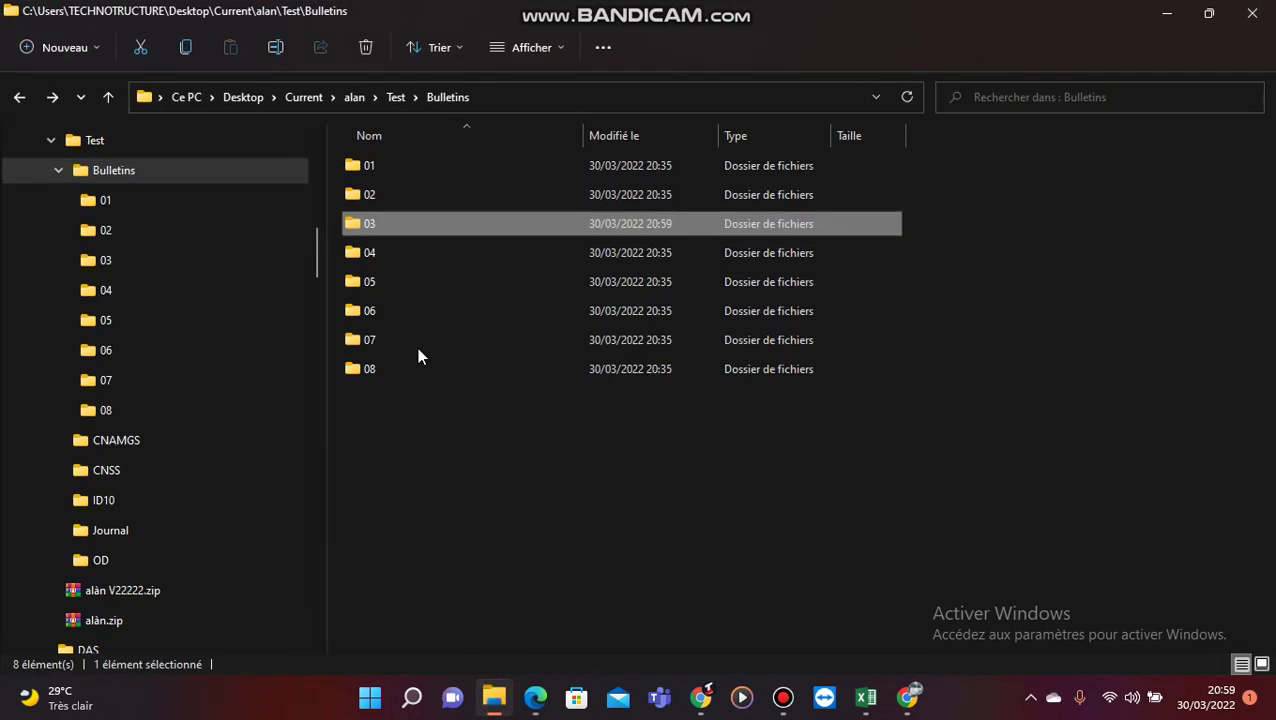
# Step: Confirm folder 03 holds the 493 Ko payslip PDF dated 30/03/2022, then minimize Explorer
pyautogui.doubleClick(377, 223)
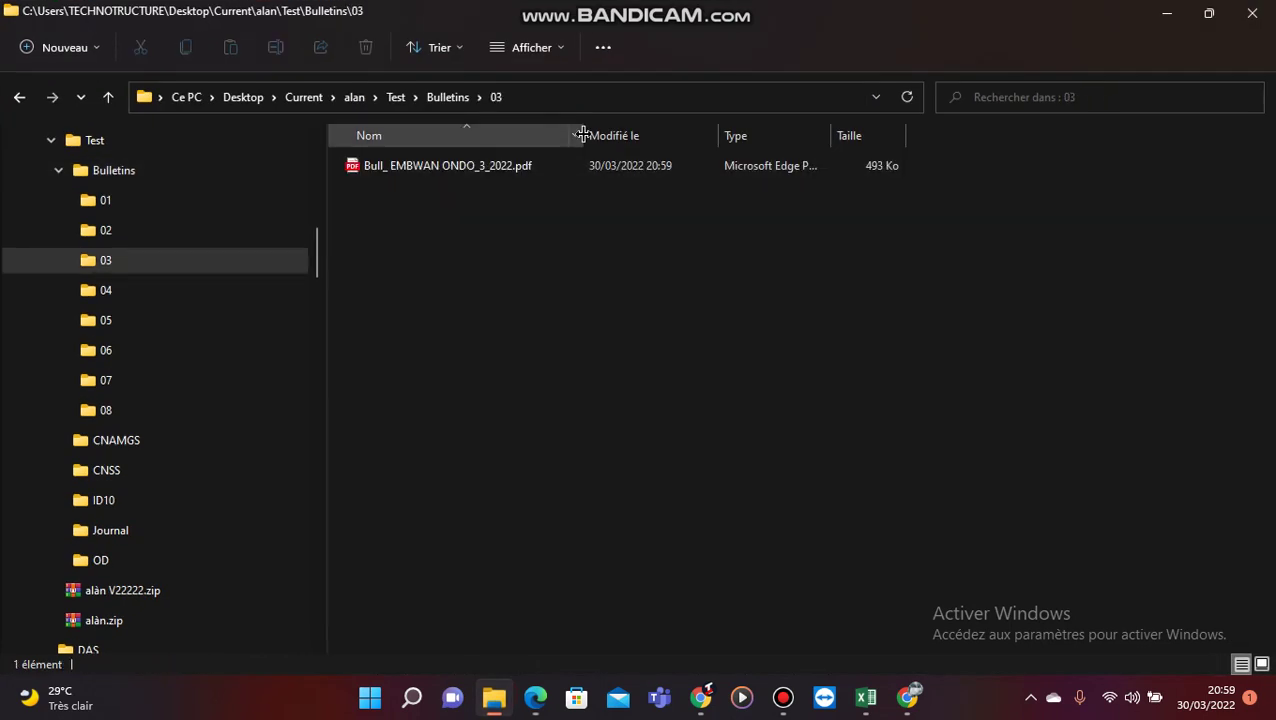
pyautogui.moveTo(583, 135); pyautogui.dragTo(677, 136)
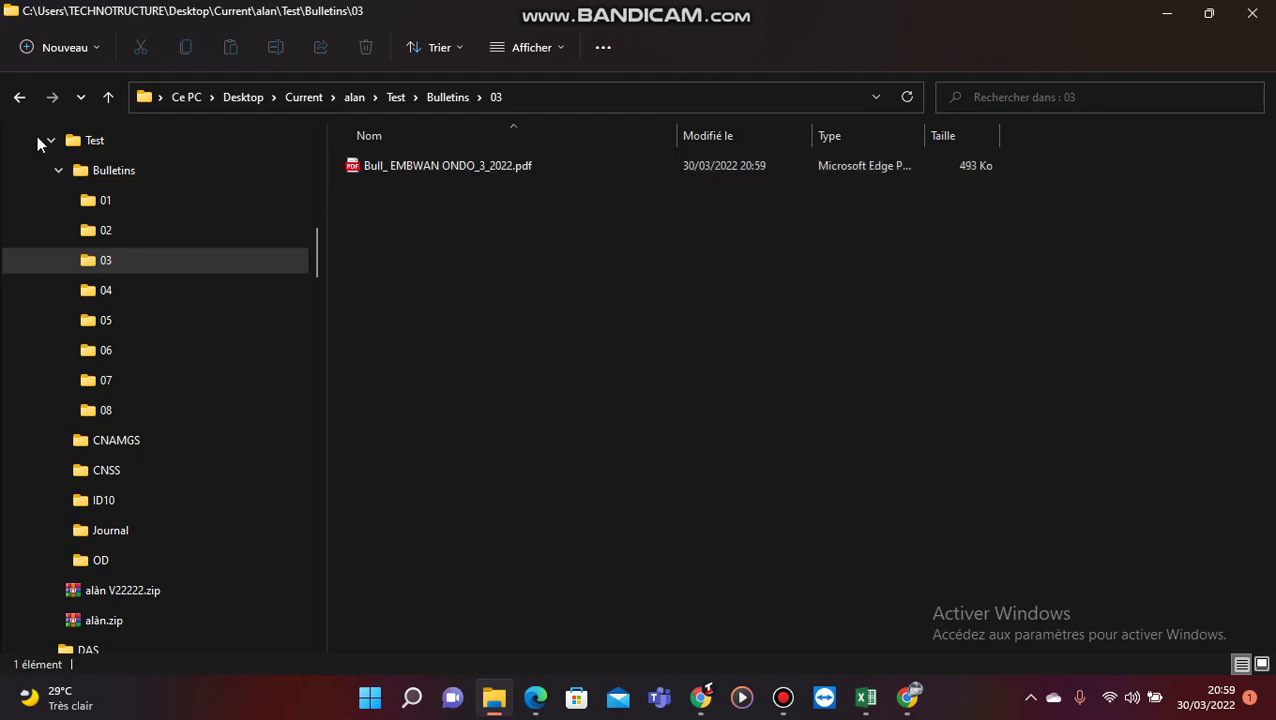
pyautogui.click(1164, 18)
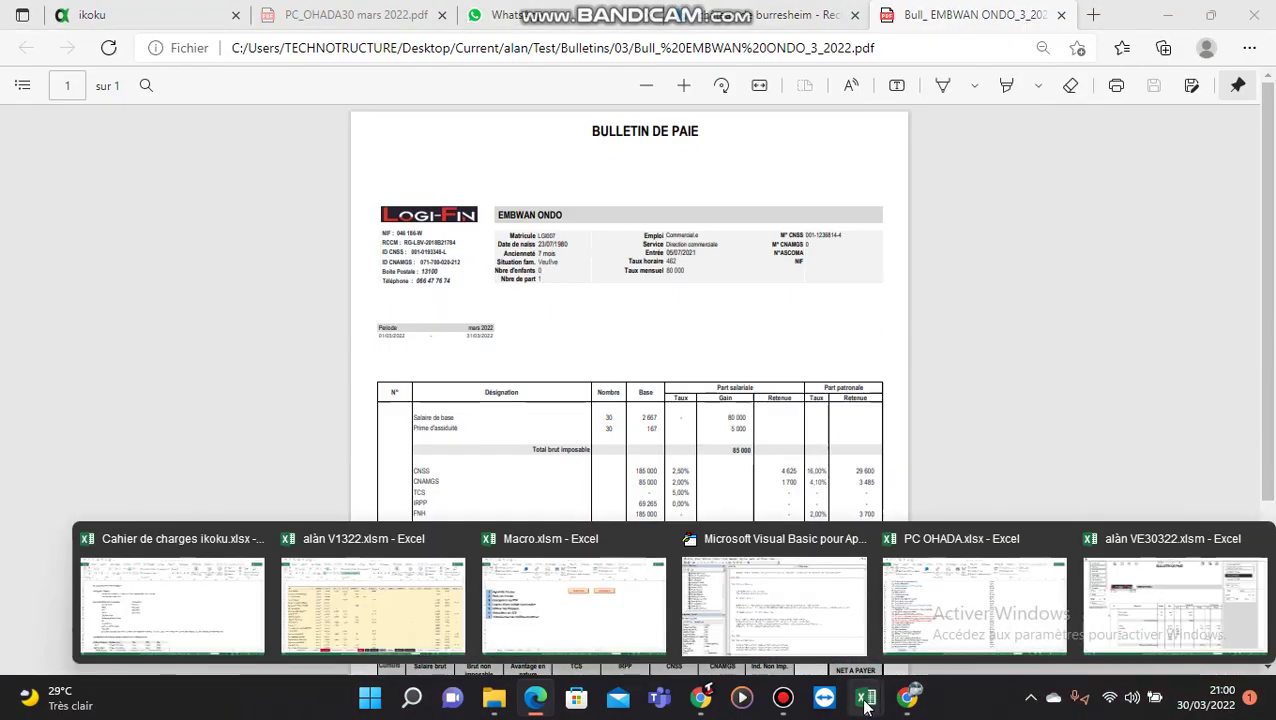
# Step: Back in Excel, clear the payslip for new bulletin chrono 37 and open the Déclarations dashboard
pyautogui.hotkey('alt', 'Tab')
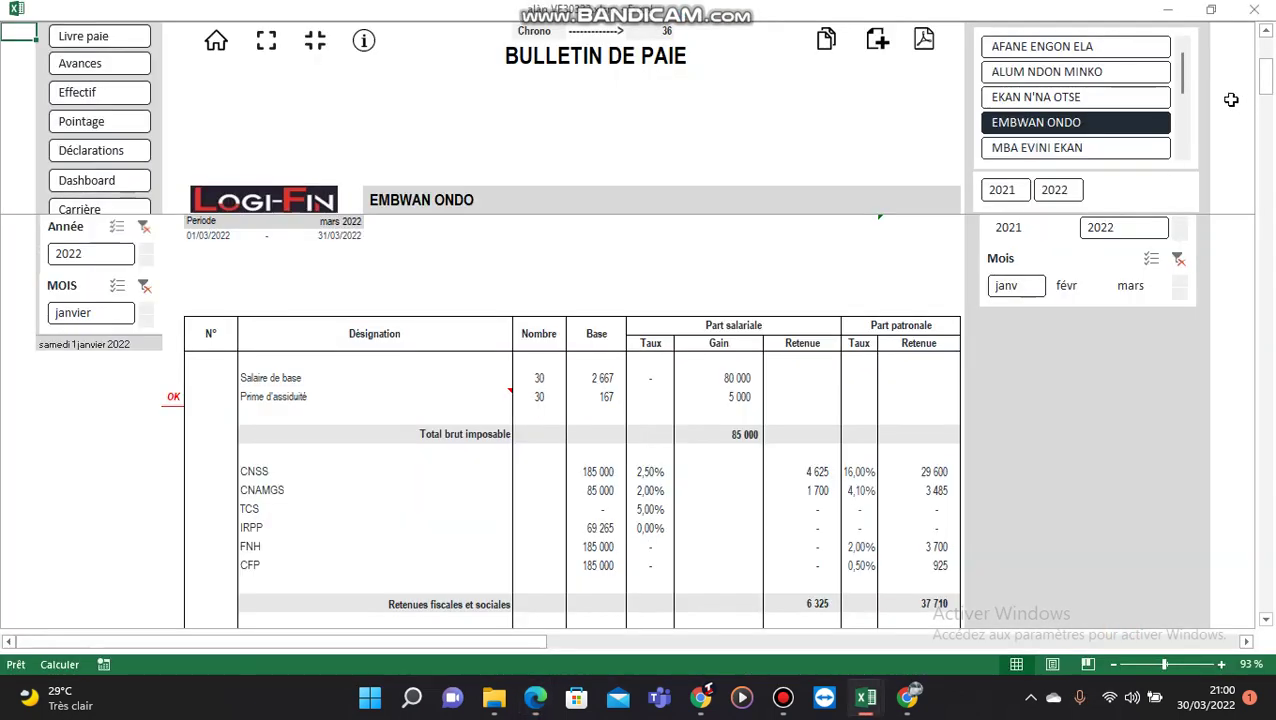
pyautogui.click(1006, 469)
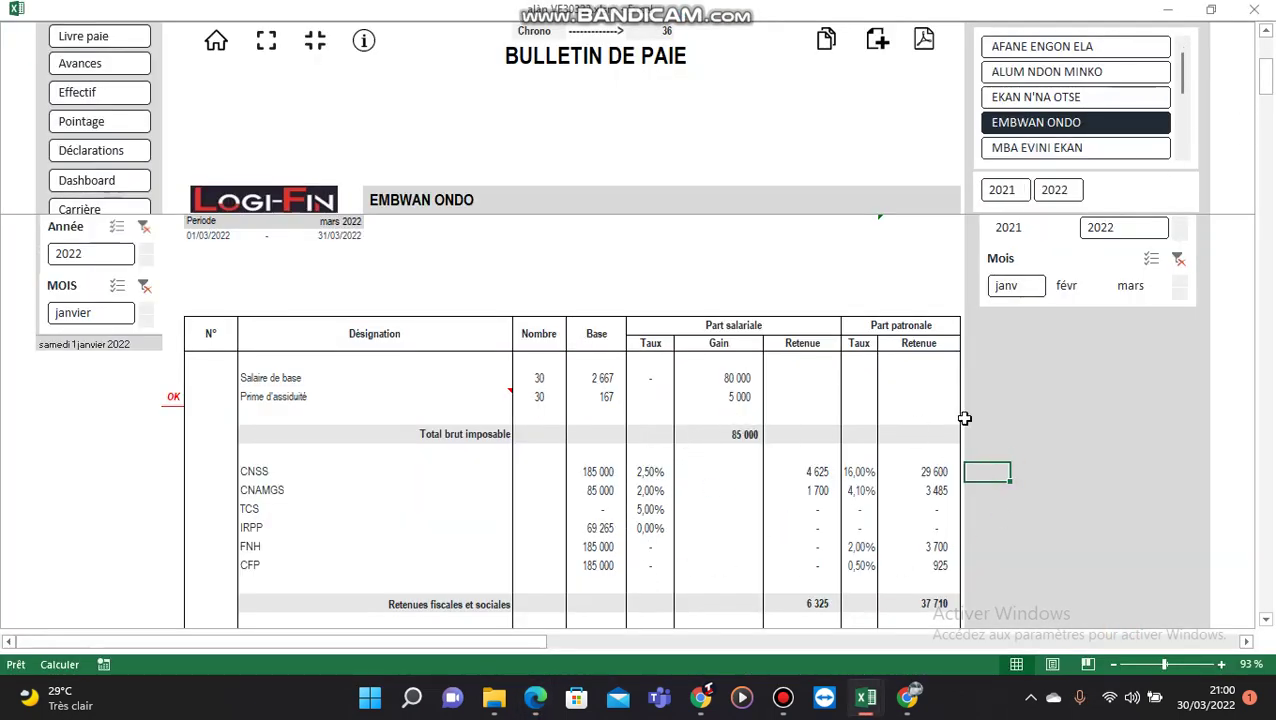
pyautogui.click(1042, 430)
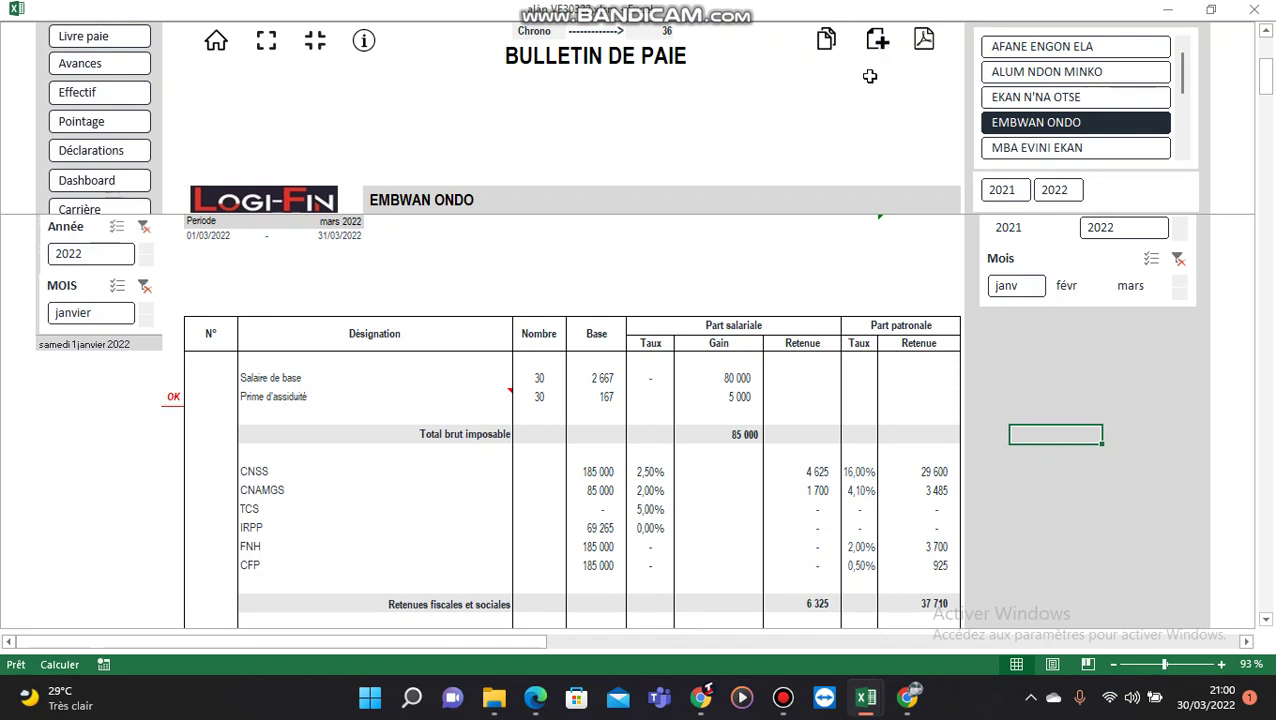
pyautogui.click(879, 42)
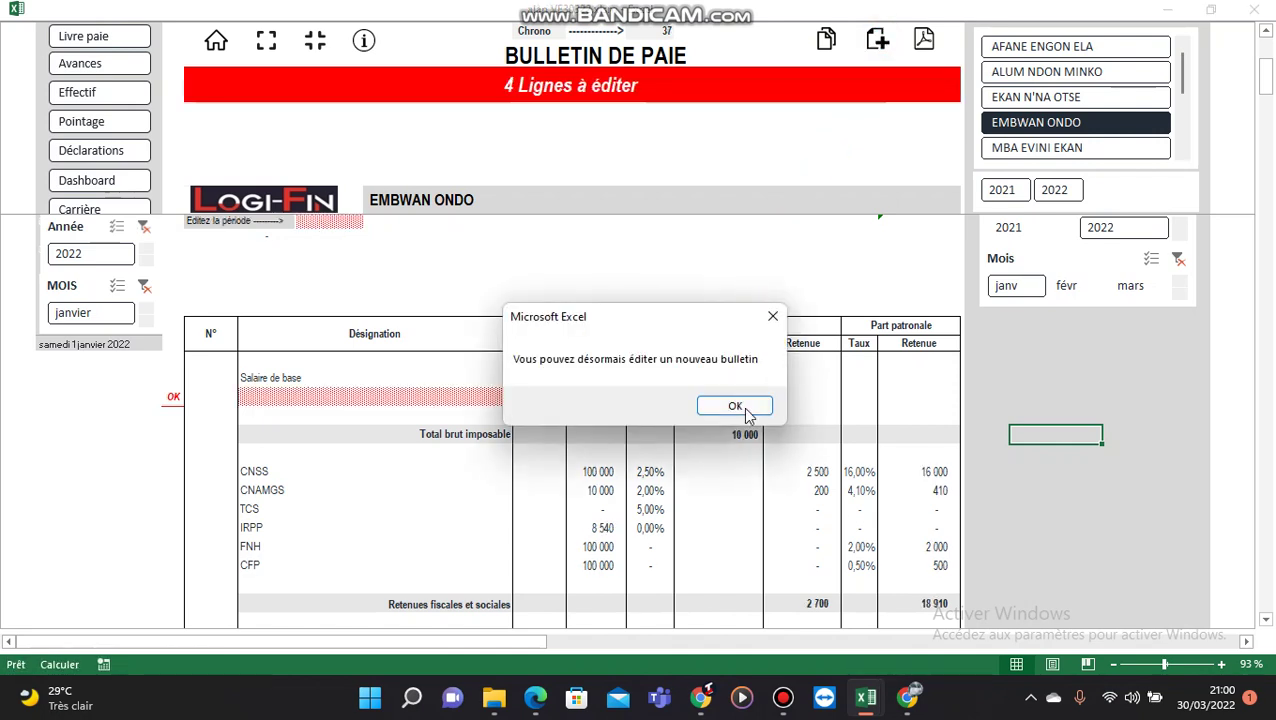
pyautogui.click(742, 407)
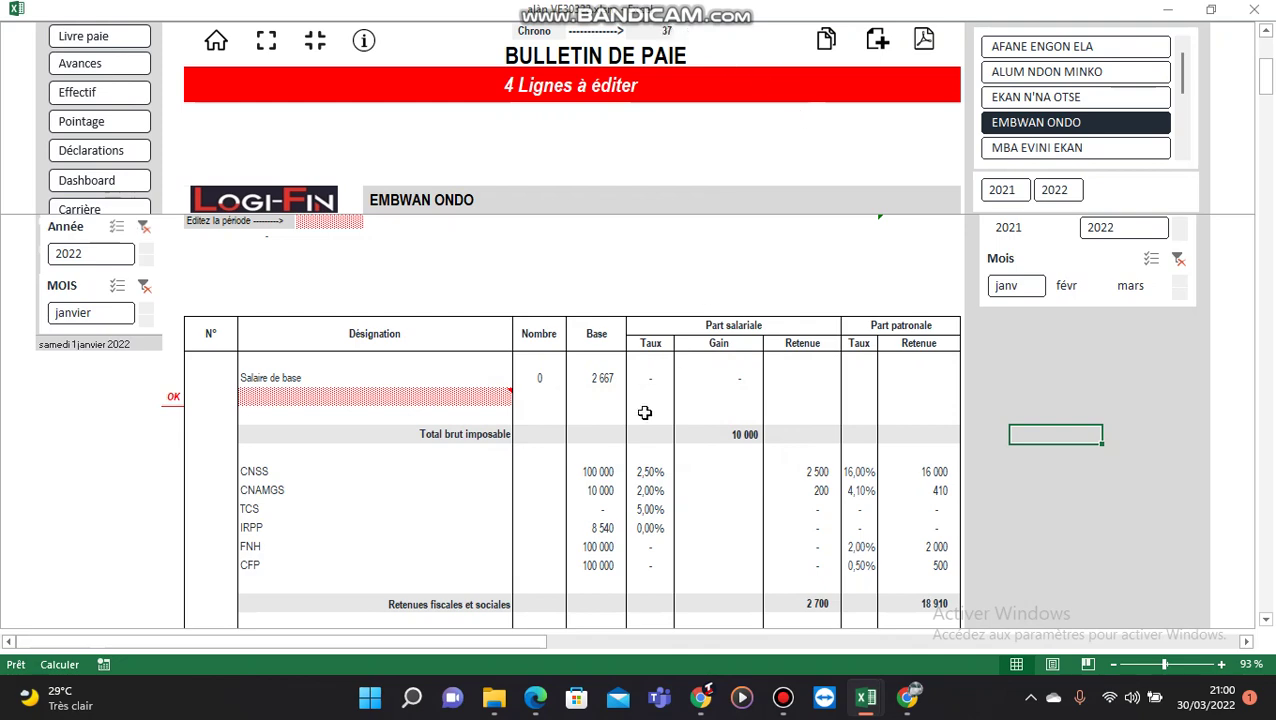
pyautogui.click(97, 160)
pyautogui.click(367, 485)
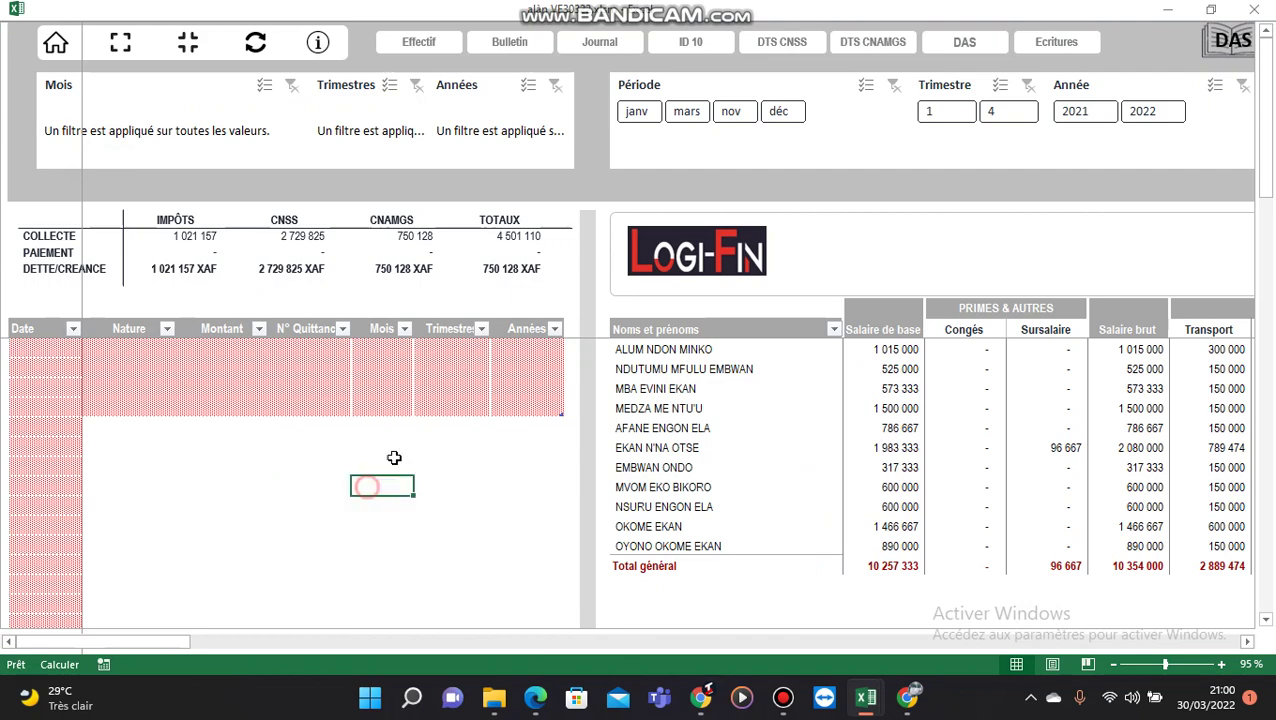
# Step: Select all employee names in the declarations pivot table
pyautogui.click(800, 420)
pyautogui.click(1249, 641)
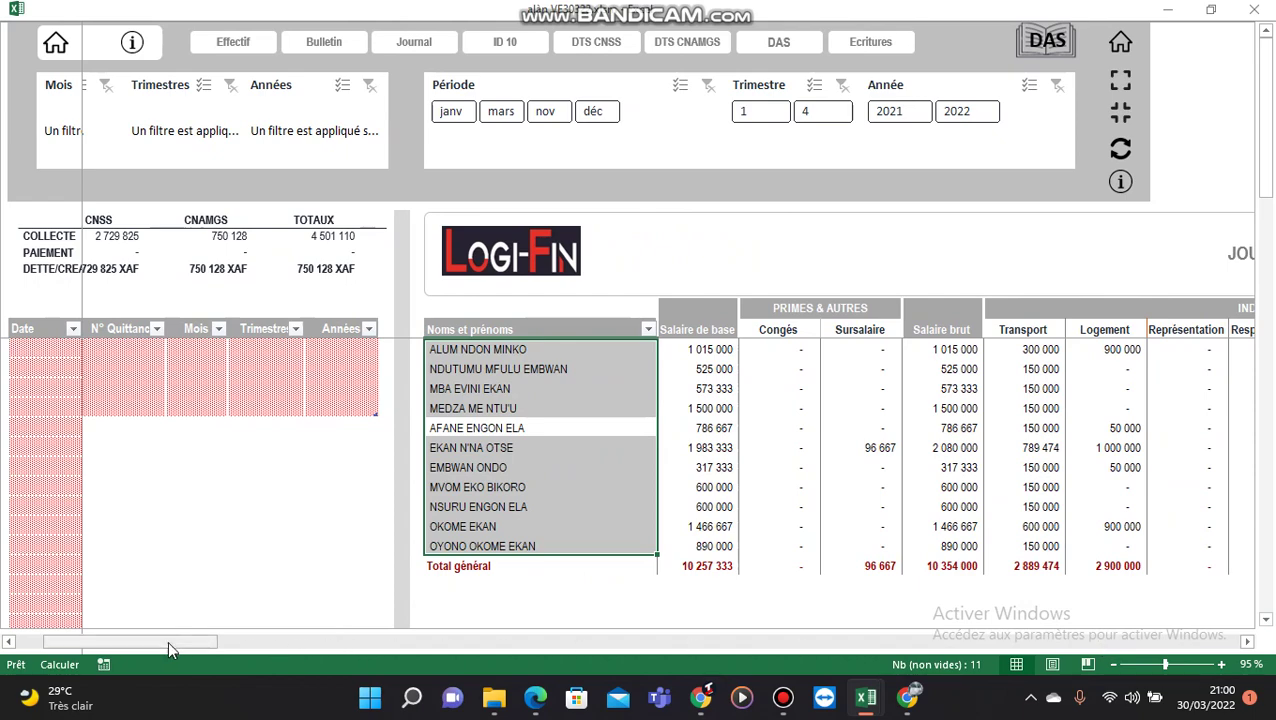
pyautogui.moveTo(157, 641); pyautogui.dragTo(28, 621)
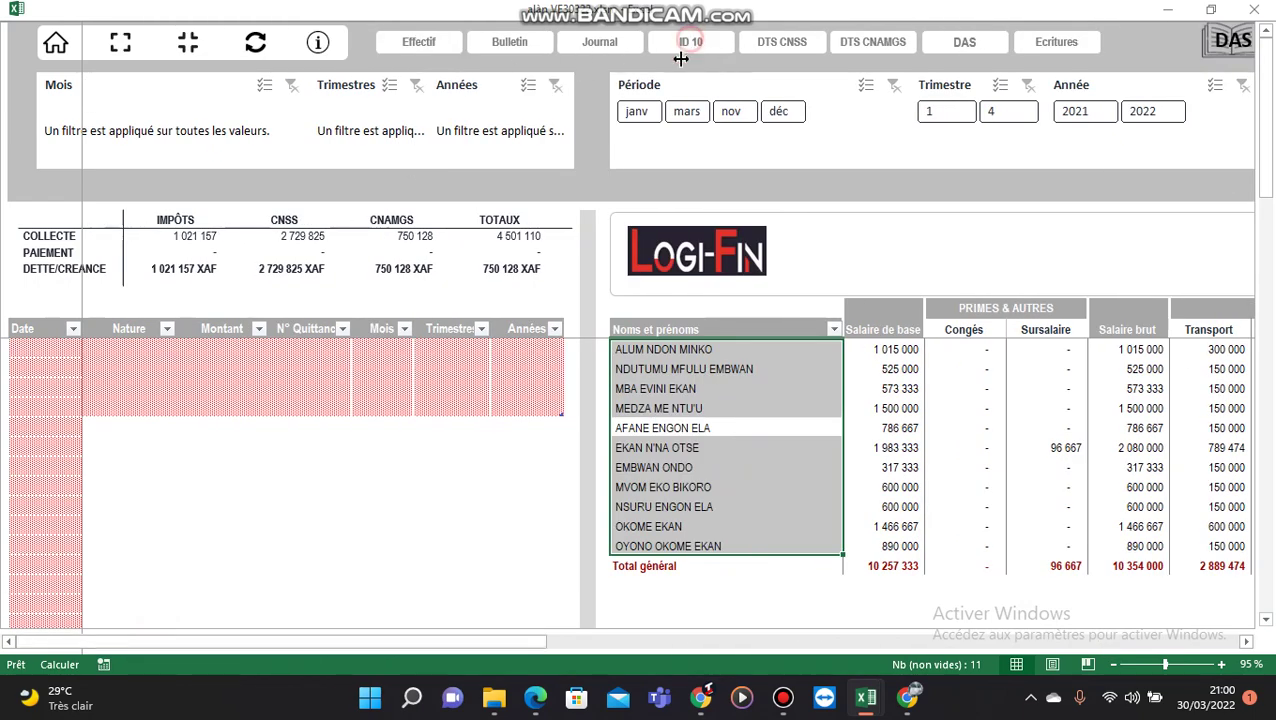
# Step: Filter the full-screen ID 10 declaration to mars 2022 (7 822 due), then open DTS CNSS
pyautogui.click(688, 44)
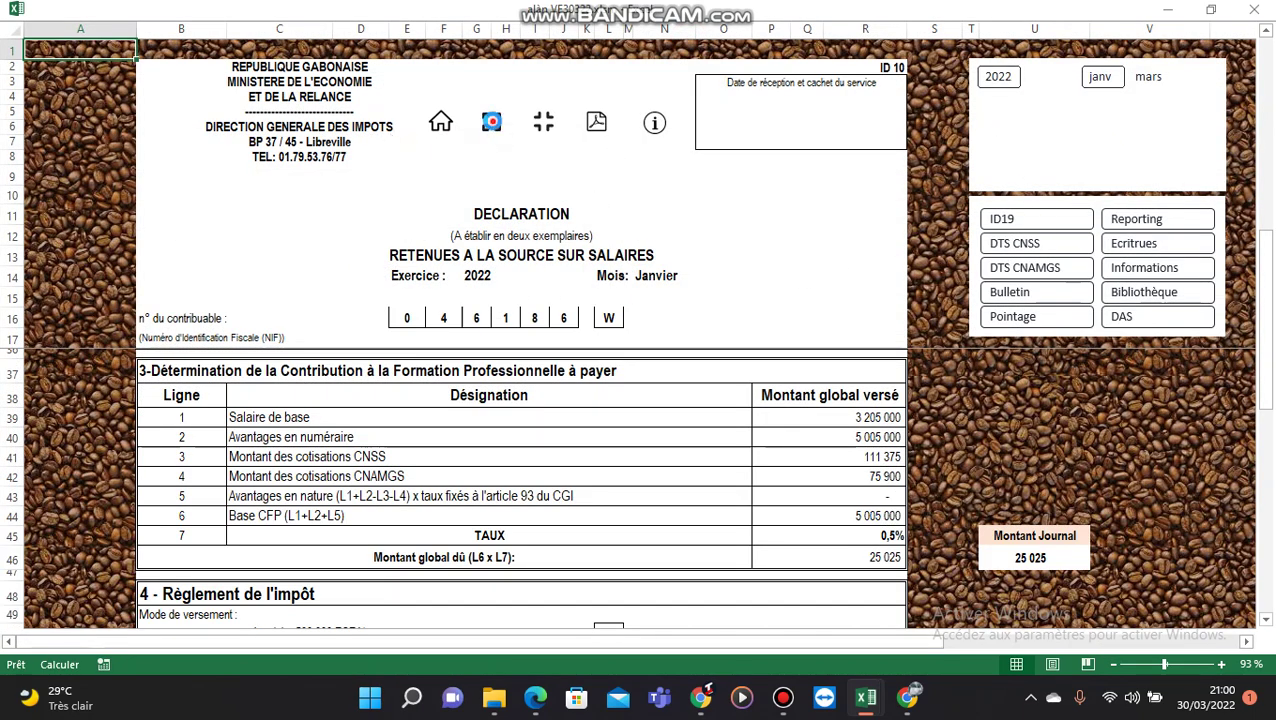
pyautogui.click(491, 124)
pyautogui.click(975, 60)
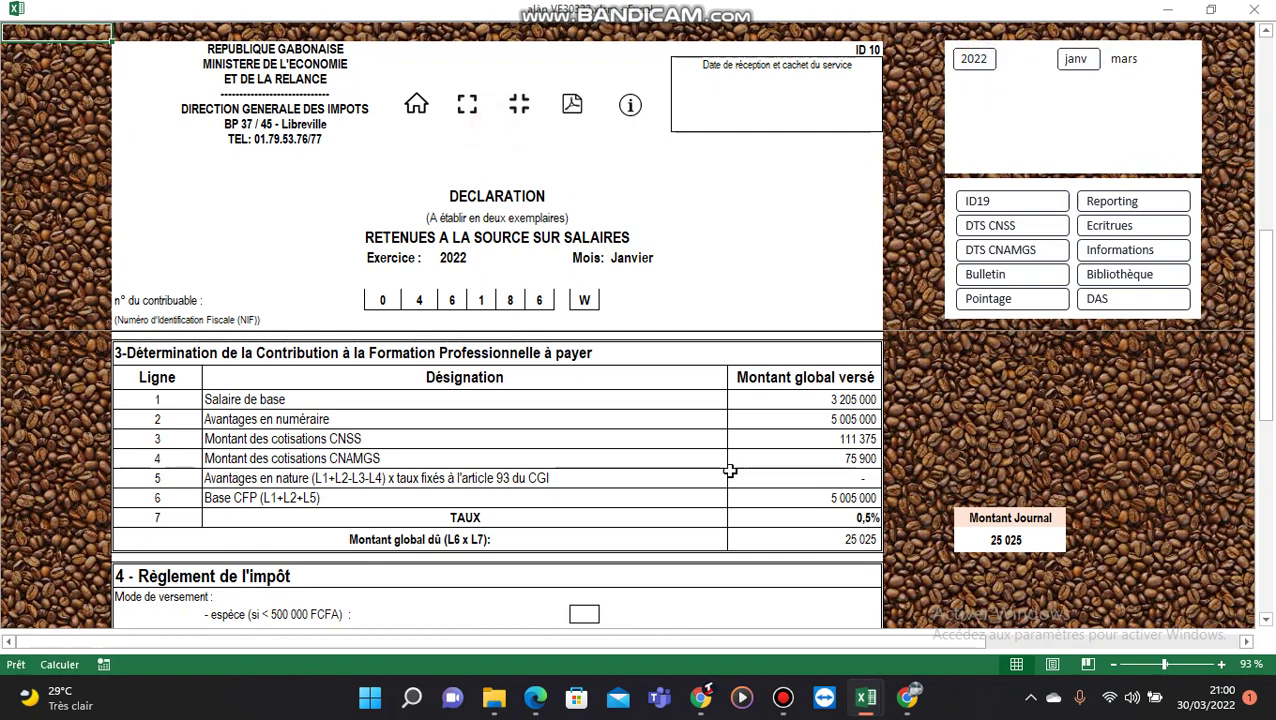
pyautogui.scroll(-3, 734, 470)
pyautogui.scroll(2, 740, 468)
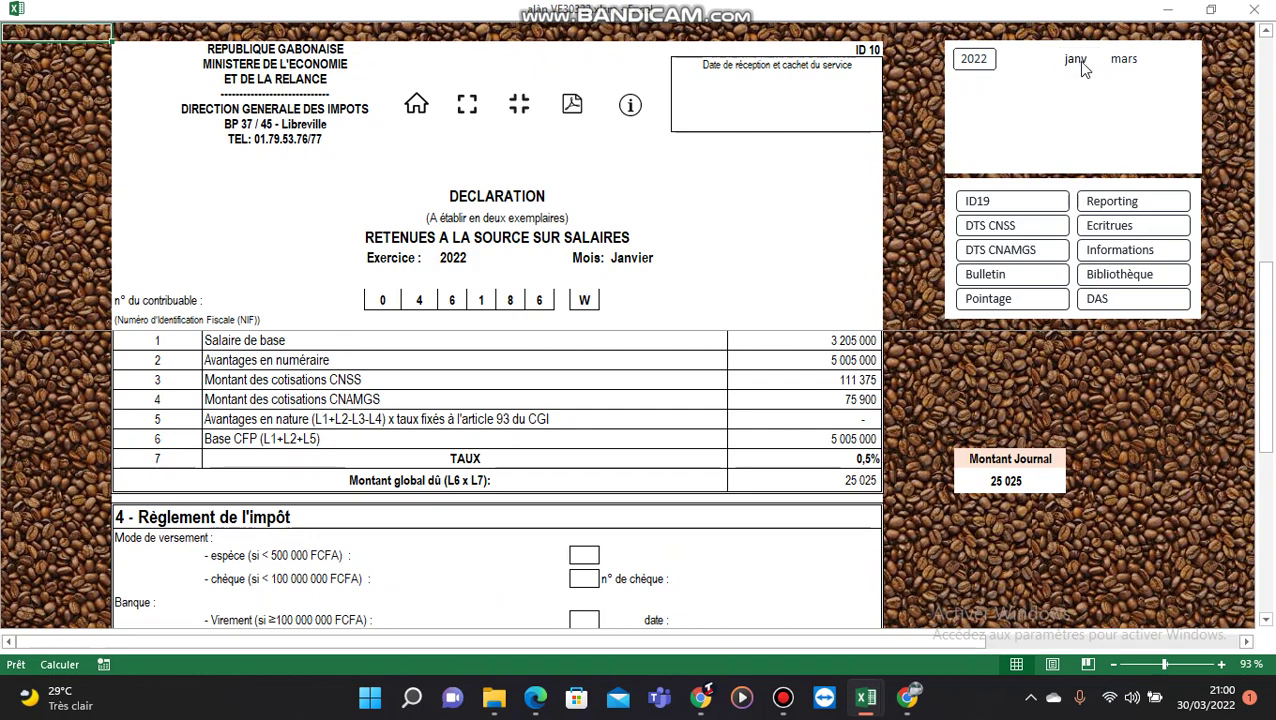
pyautogui.click(1125, 60)
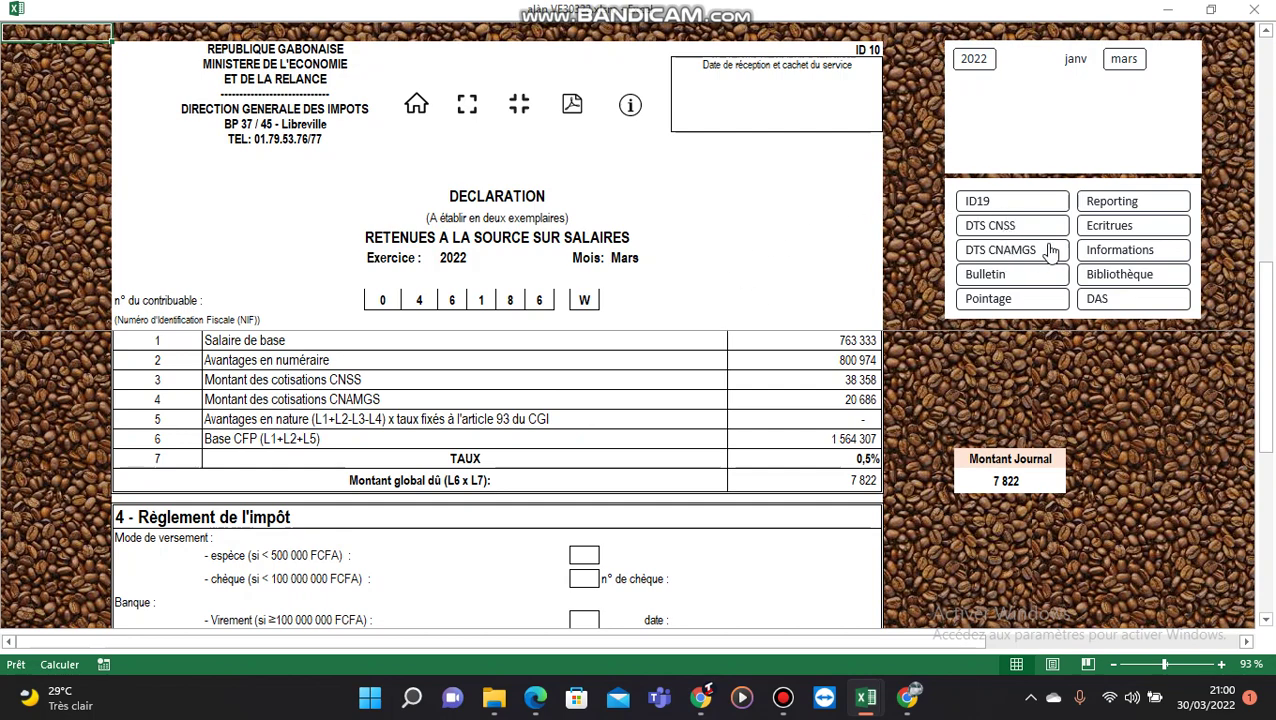
pyautogui.click(992, 225)
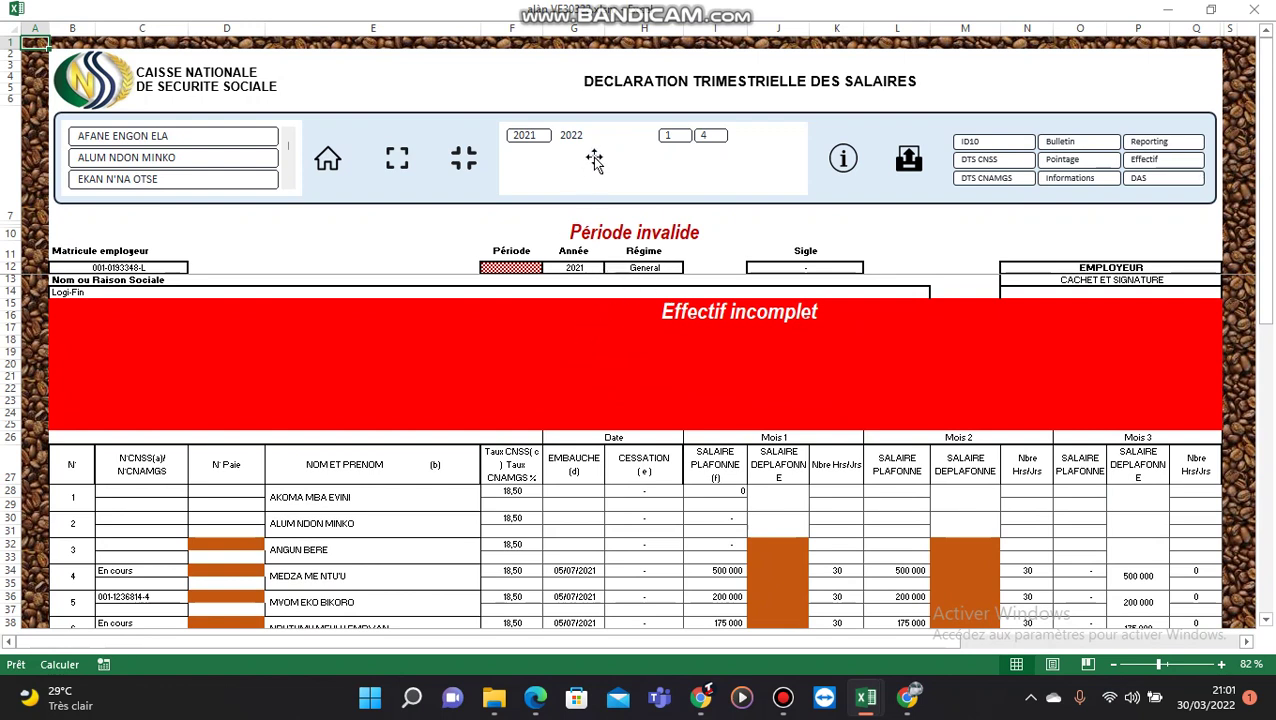
# Step: Set the CNSS declaration to quarter 1T and open the CNAMGS T4/2021 declaration
pyautogui.click(667, 135)
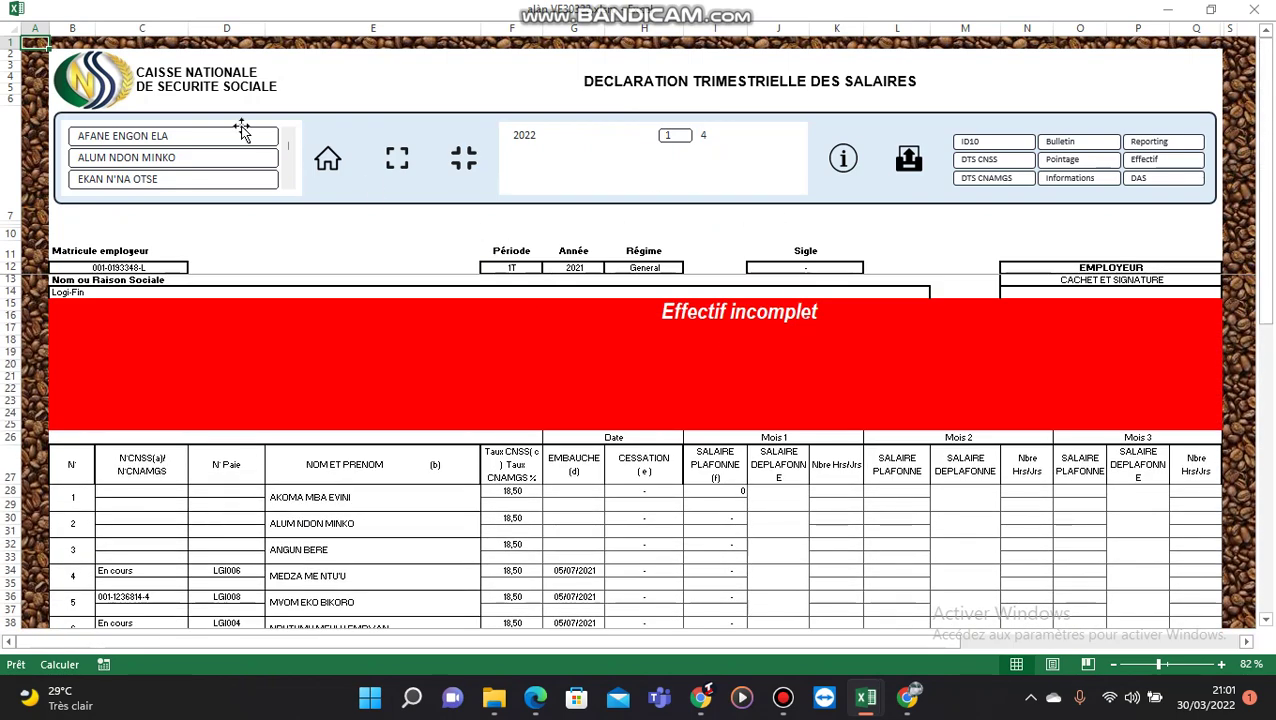
pyautogui.click(397, 162)
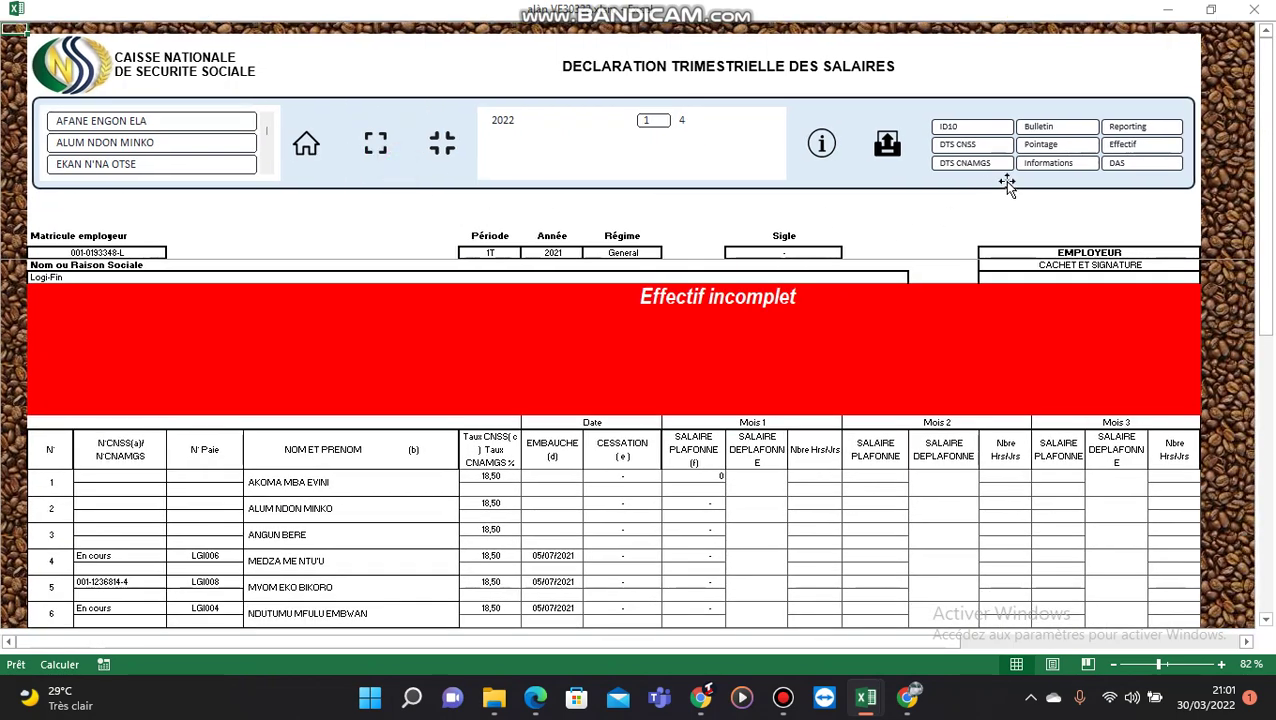
pyautogui.click(964, 166)
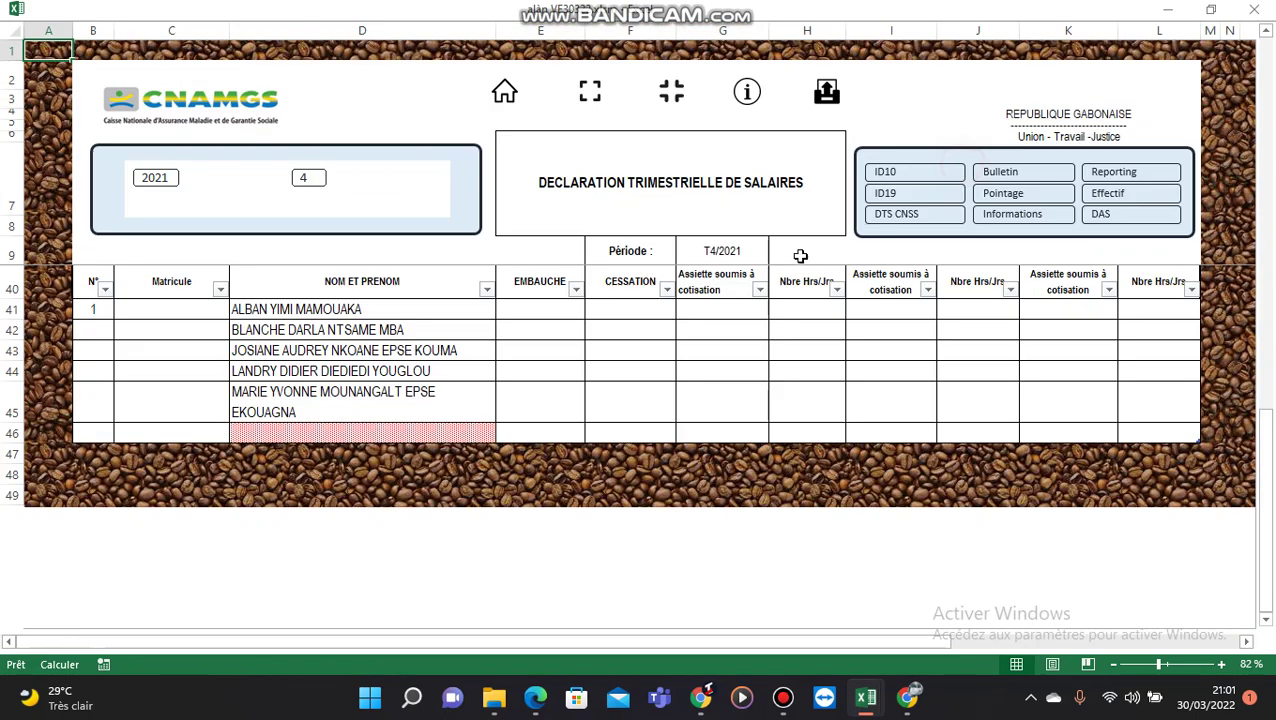
pyautogui.scroll(9, 593, 497)
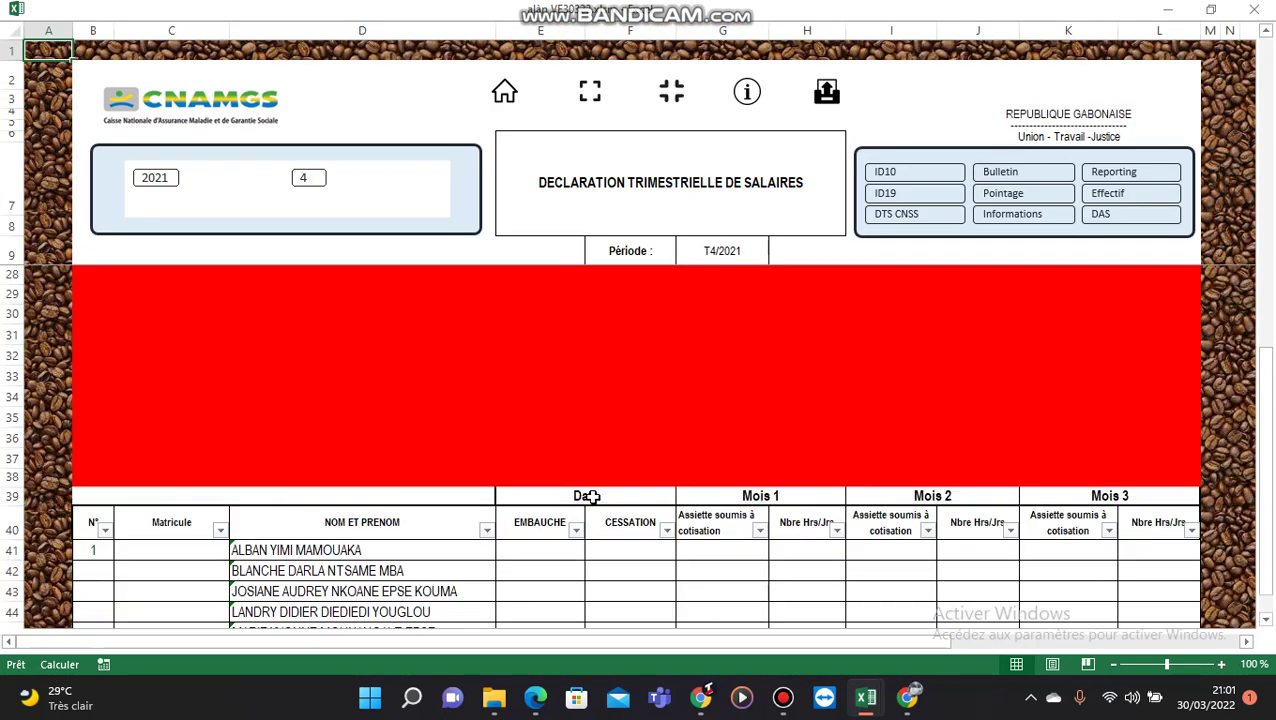
pyautogui.scroll(-9, 596, 487)
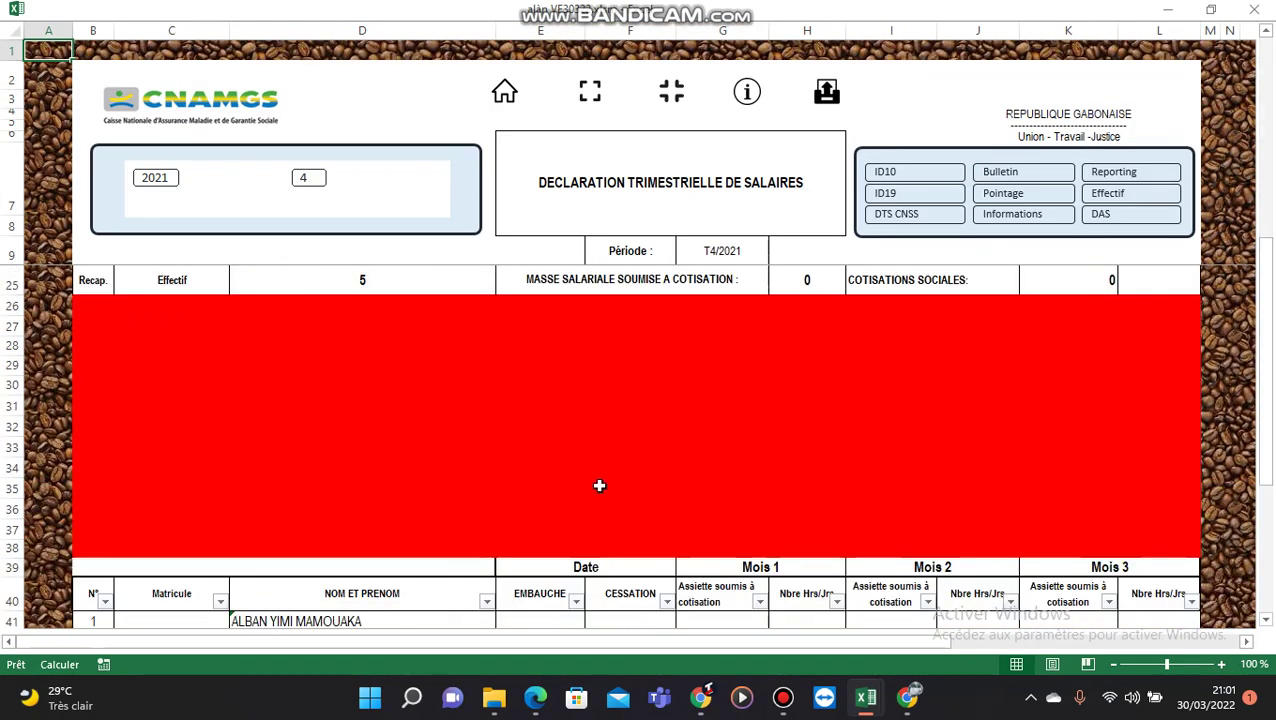
# Step: Add another employee in D46 of the CNAMGS declaration, then return to the payslip sheet
pyautogui.click(447, 490)
pyautogui.click(504, 491)
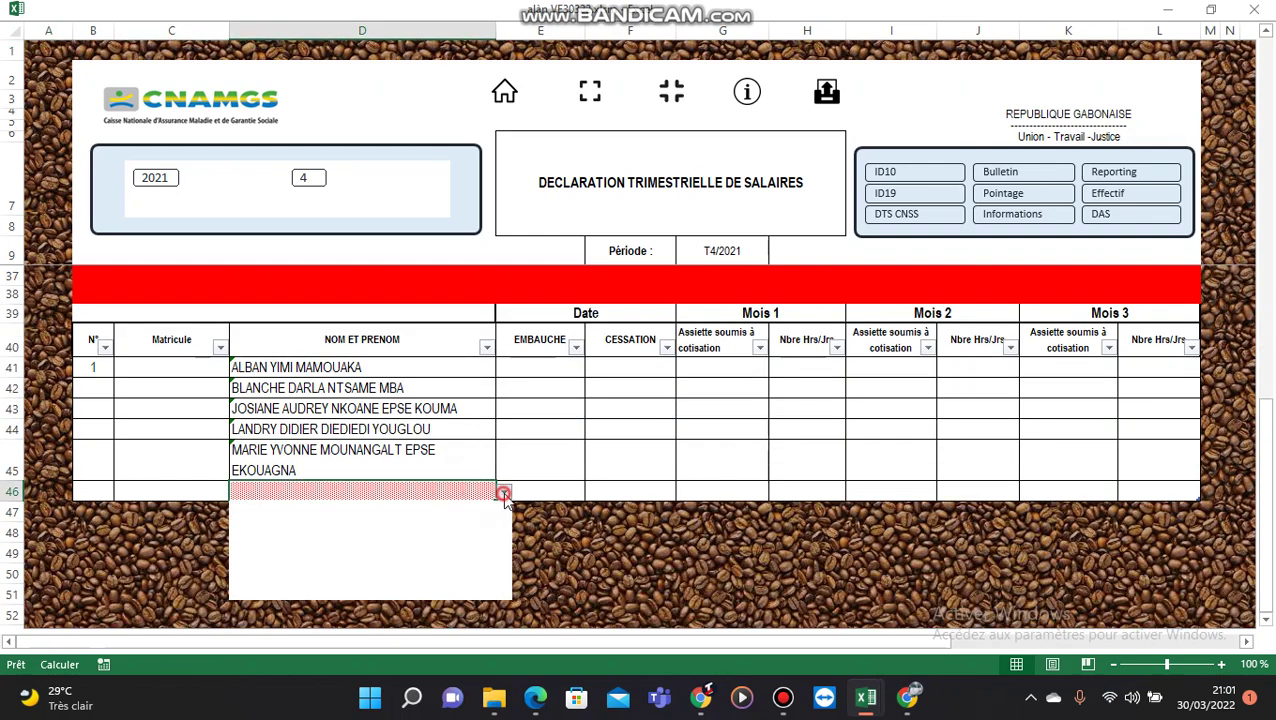
pyautogui.scroll(-5, 507, 534)
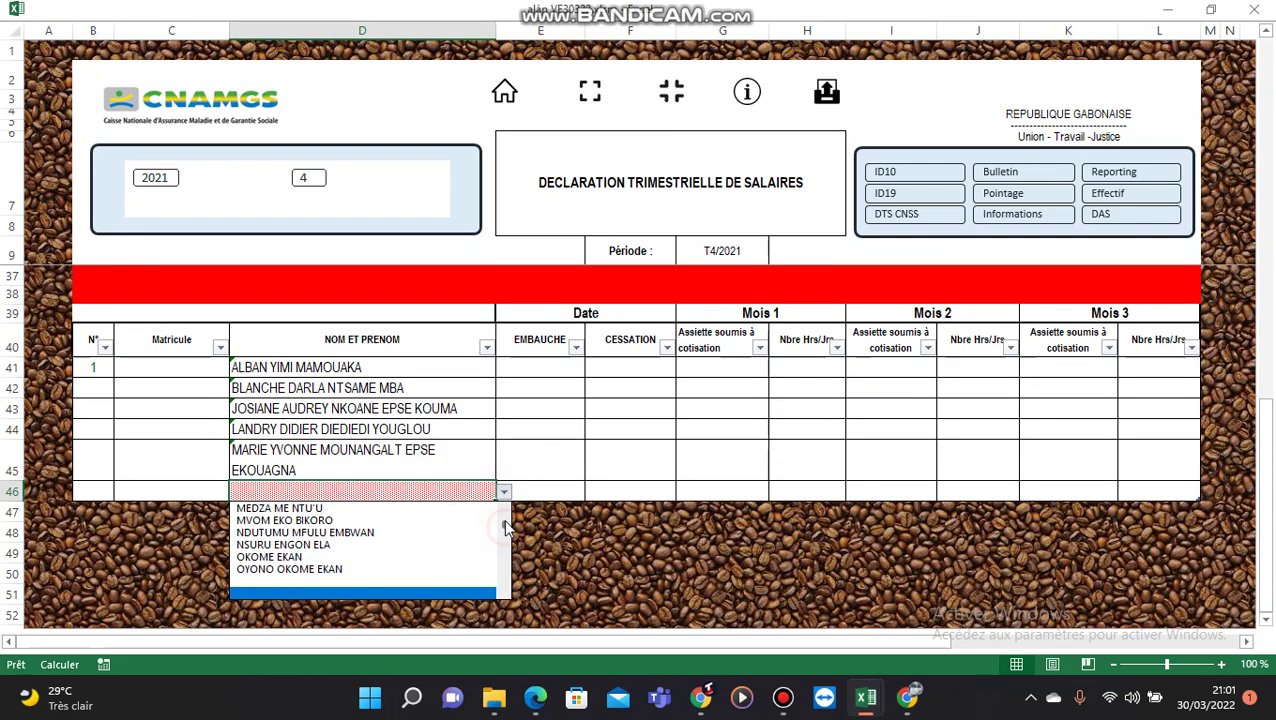
pyautogui.click(415, 569)
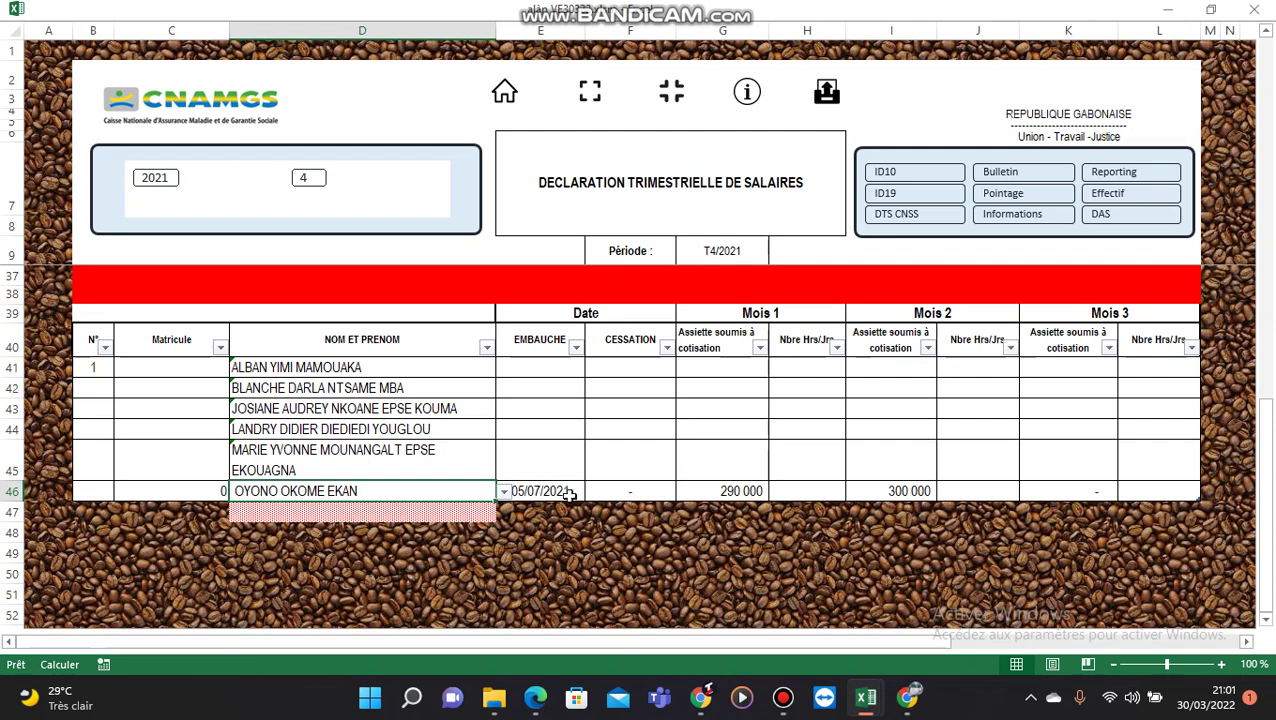
pyautogui.scroll(9, 570, 485)
pyautogui.scroll(-5, 571, 480)
pyautogui.scroll(-3, 572, 482)
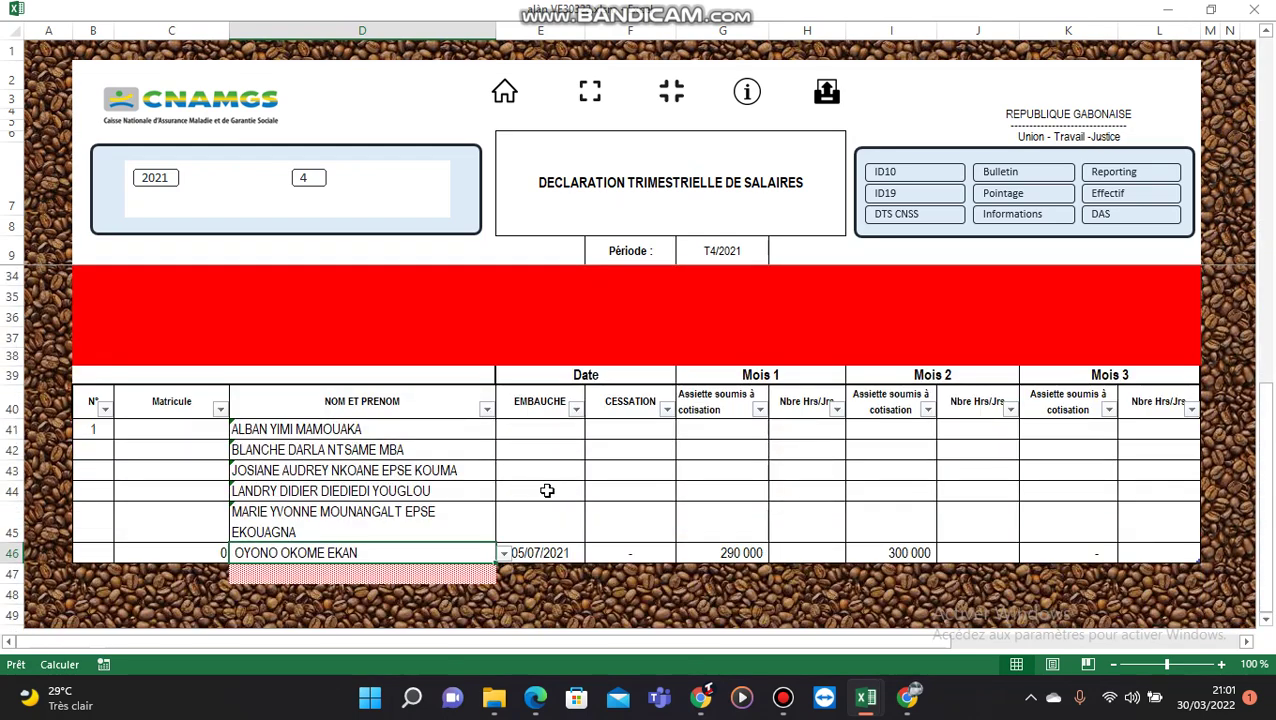
pyautogui.click(383, 521)
pyautogui.scroll(4, 400, 521)
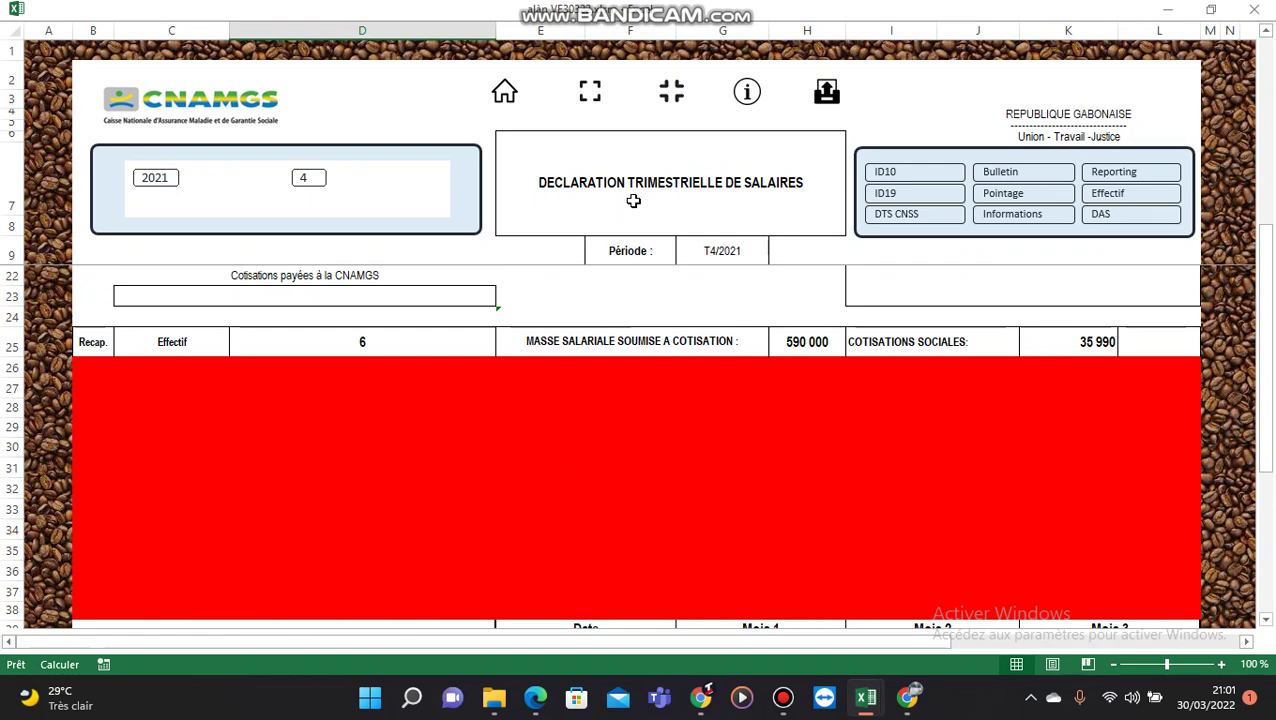
pyautogui.click(590, 91)
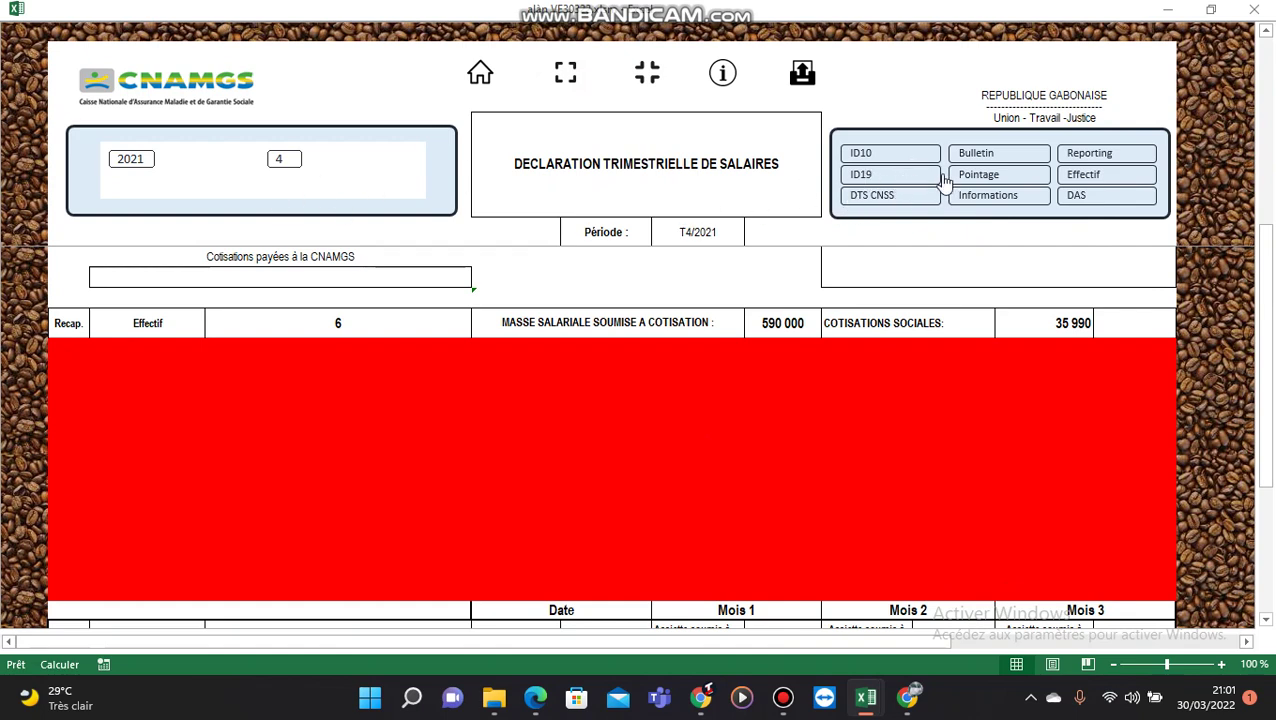
pyautogui.click(977, 153)
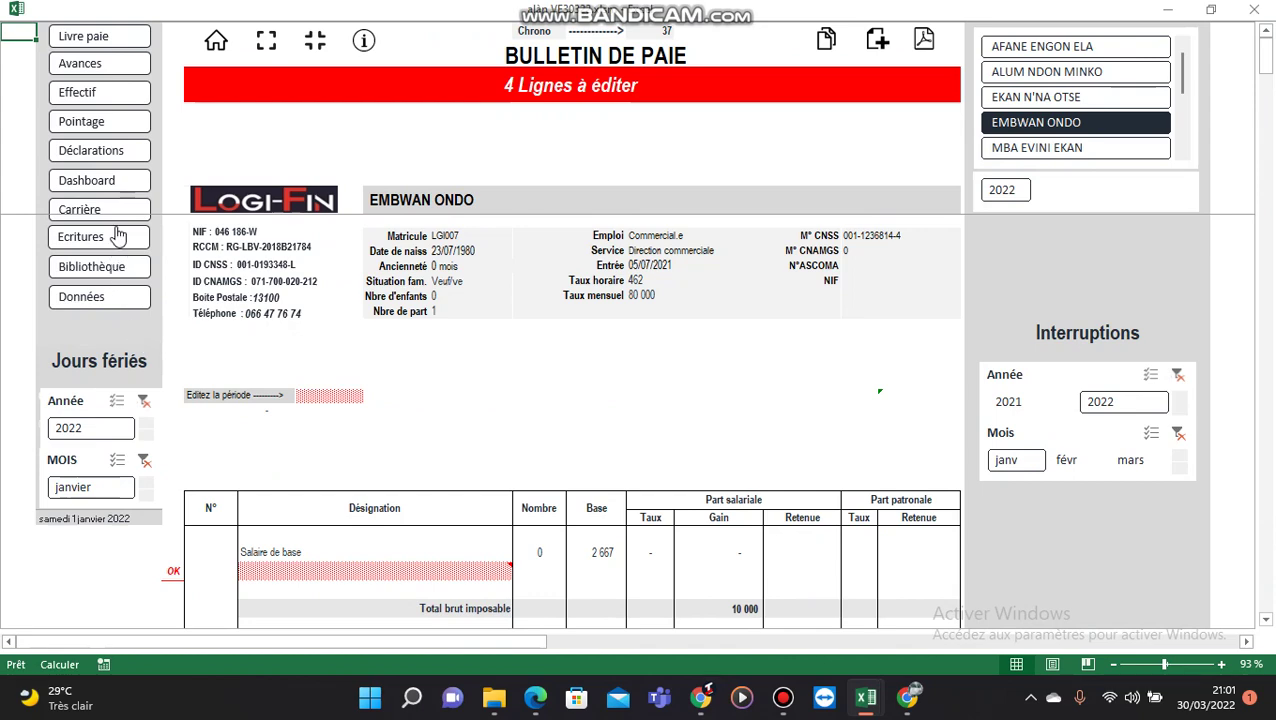
# Step: Open the Ecritures sheet and clear its Années and Mois slicers
pyautogui.click(116, 237)
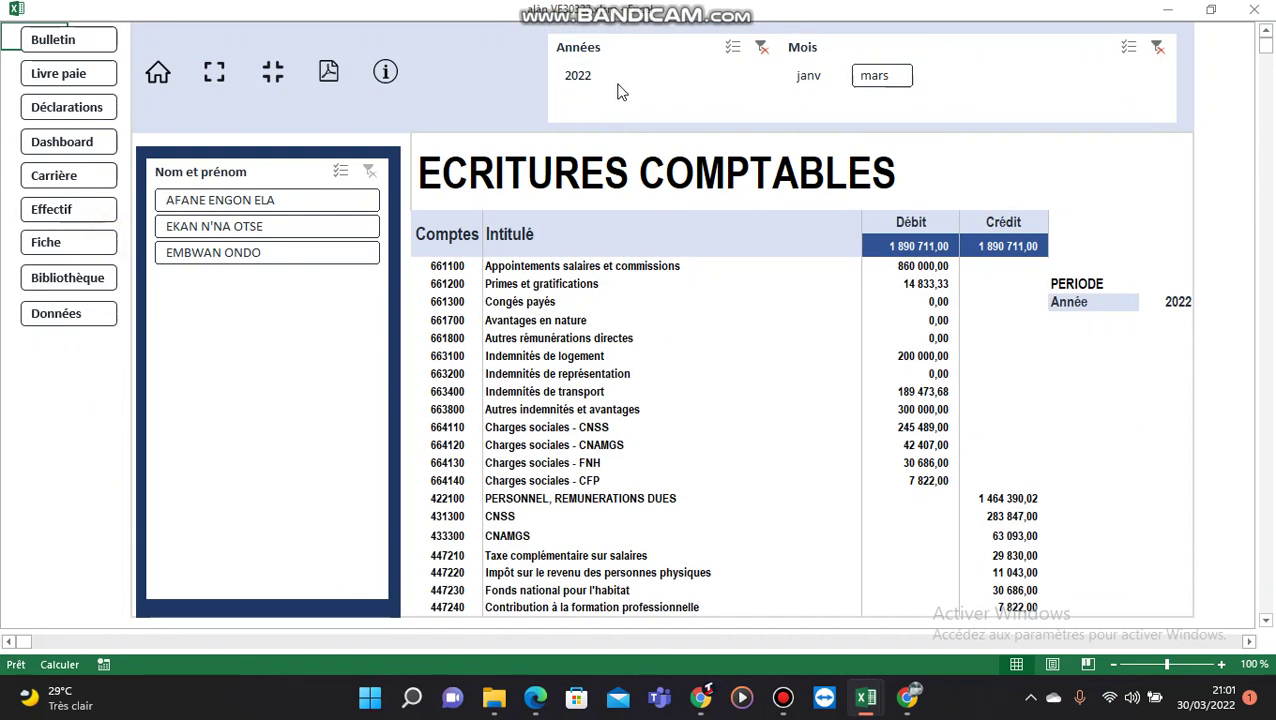
pyautogui.click(761, 47)
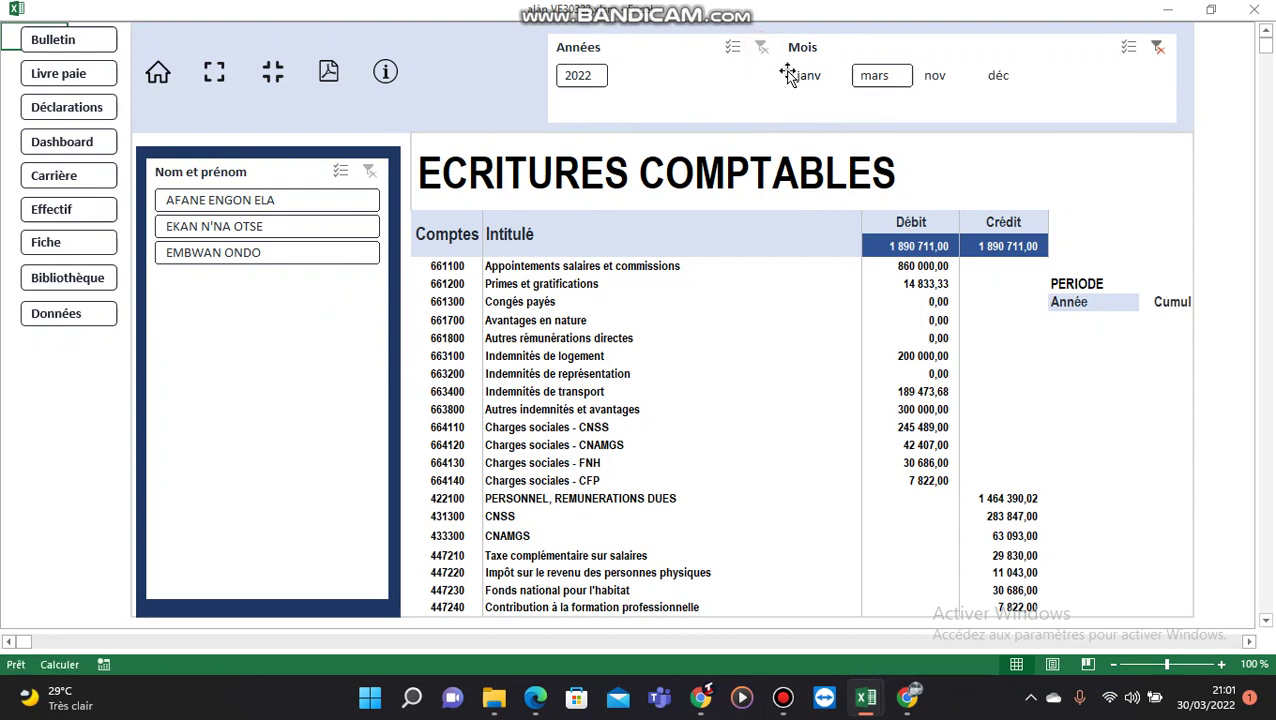
pyautogui.click(1157, 47)
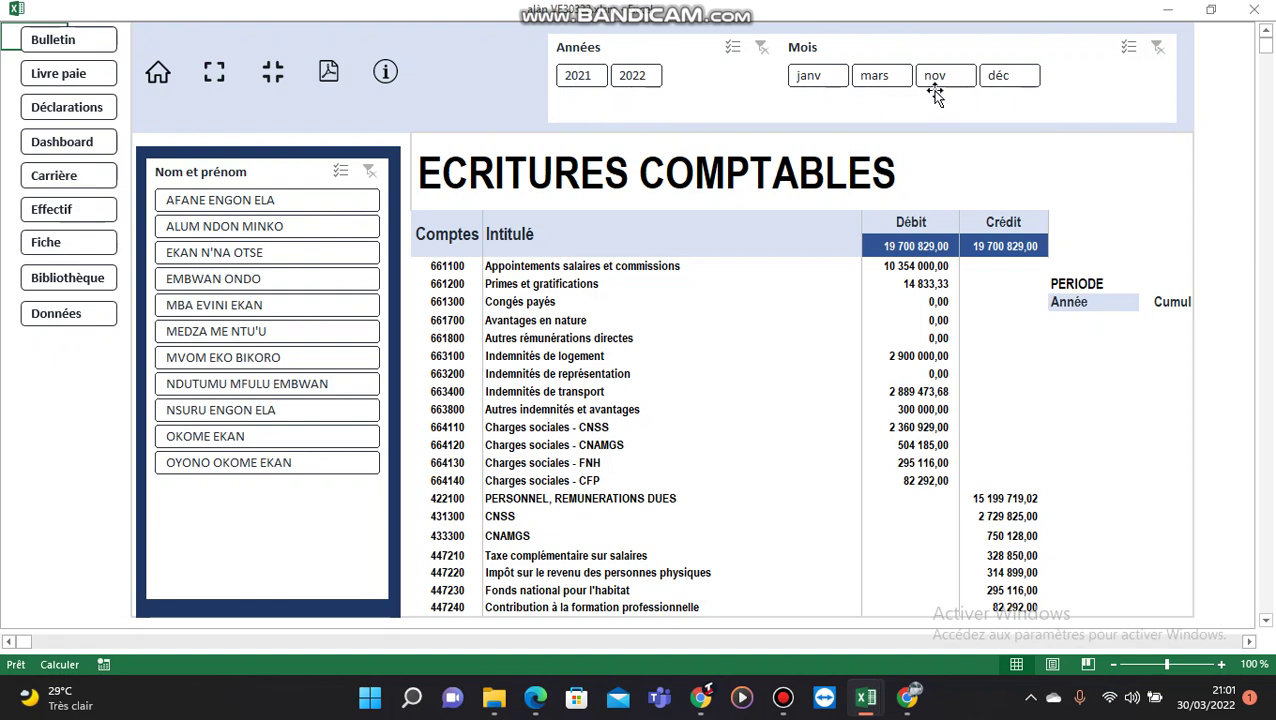
# Step: Filter the entries to mars 2022, balanced at 1 890 711,00, then return to Acceuil
pyautogui.click(643, 85)
pyautogui.click(874, 82)
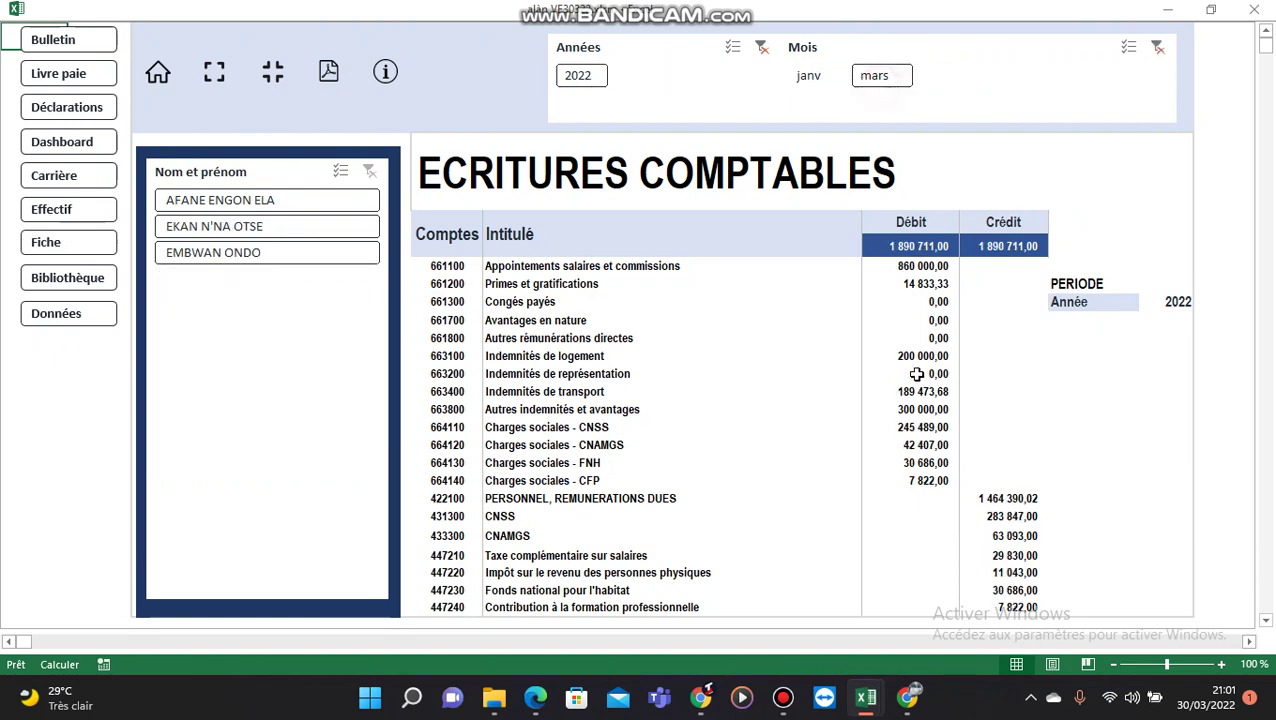
pyautogui.scroll(-5, 1025, 530)
pyautogui.scroll(5, 1031, 530)
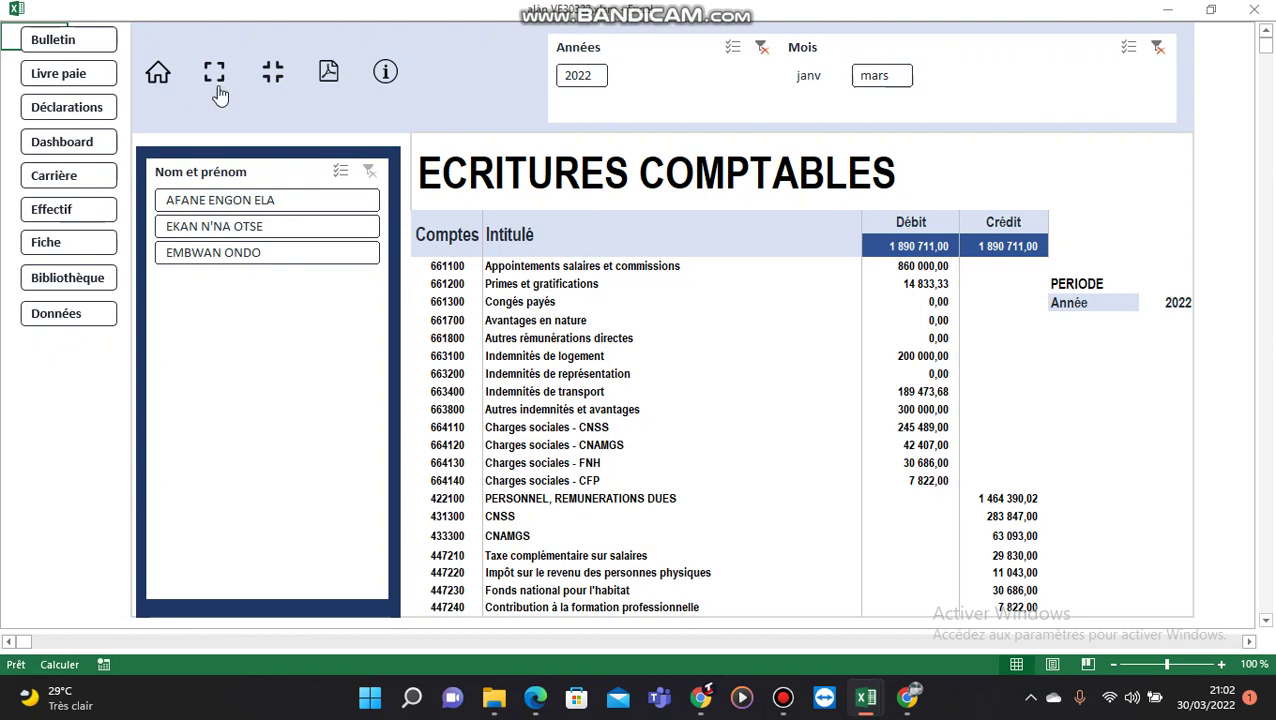
pyautogui.click(161, 76)
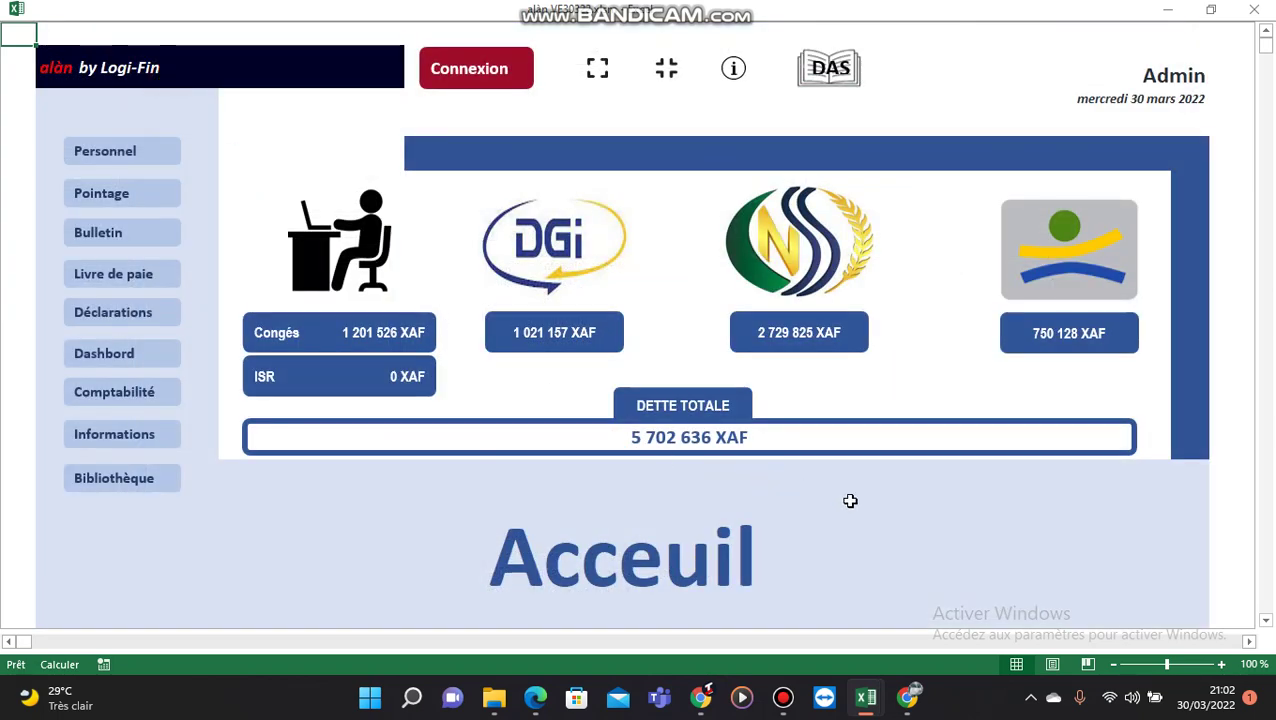